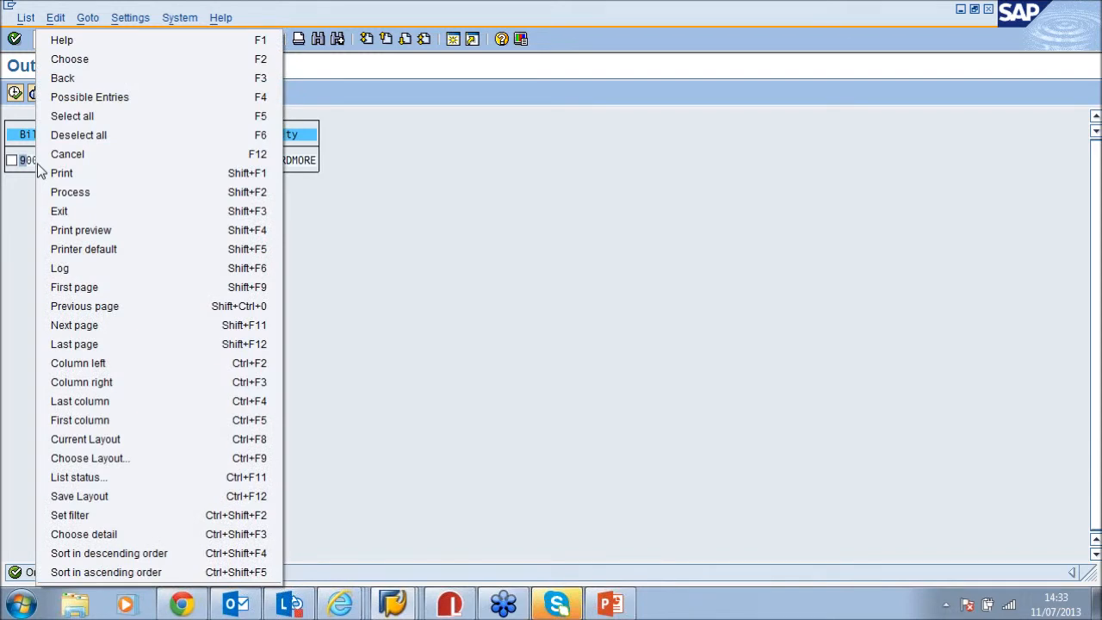
# Mark invoice 90005425 and set its printer default output device to ST01
pyautogui.click(131, 249)
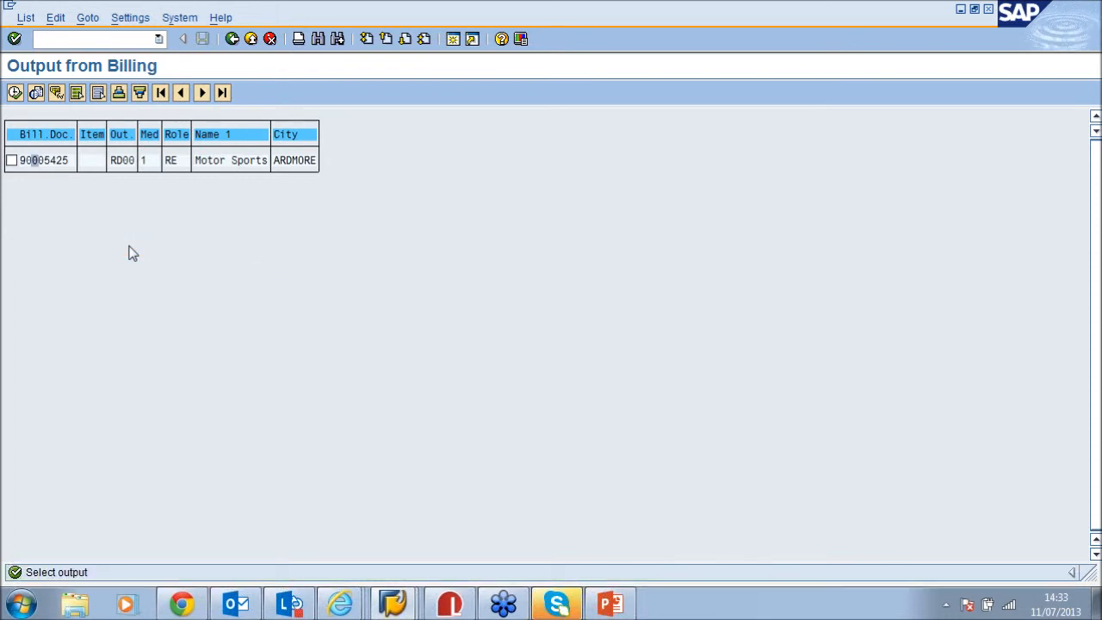
pyautogui.click(12, 160)
pyautogui.rightClick(65, 168)
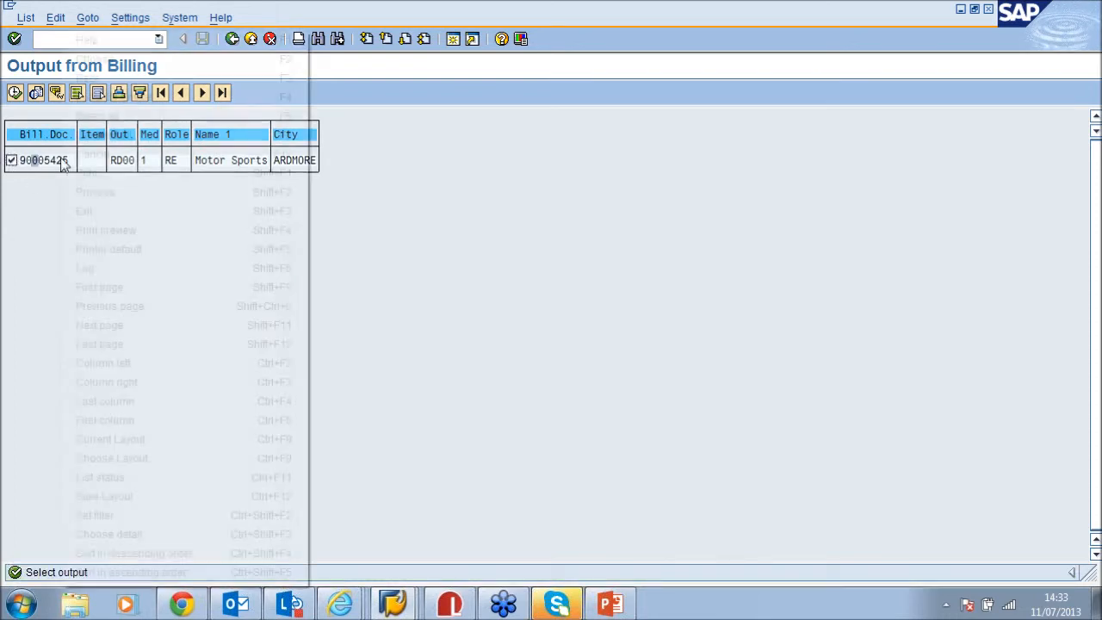
pyautogui.click(186, 249)
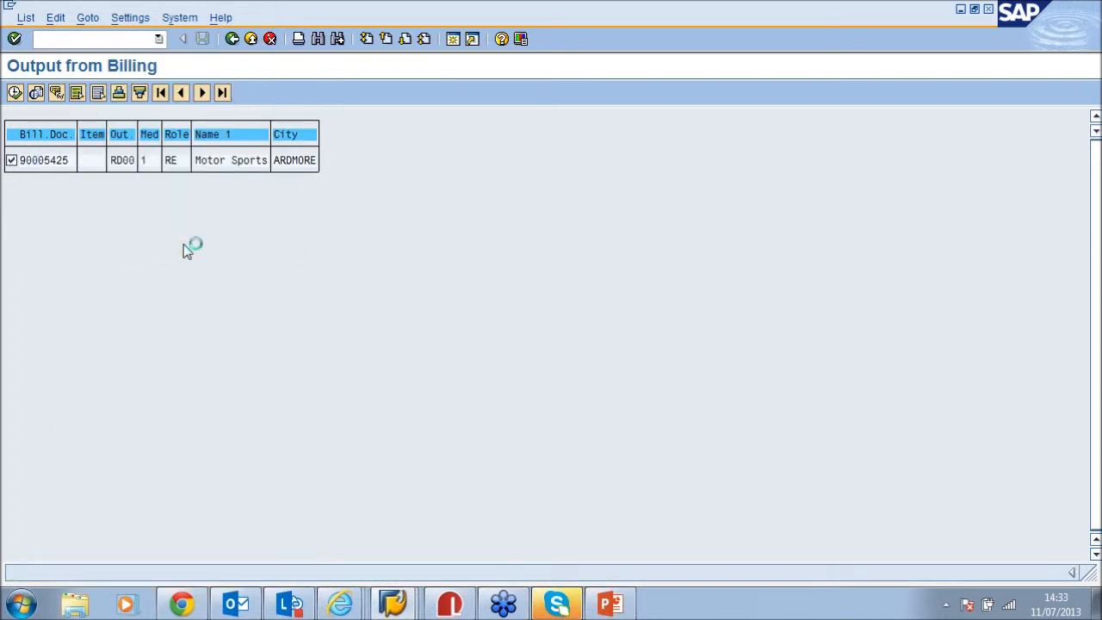
pyautogui.moveTo(261, 148); pyautogui.dragTo(185, 148)
pyautogui.press('Delete')
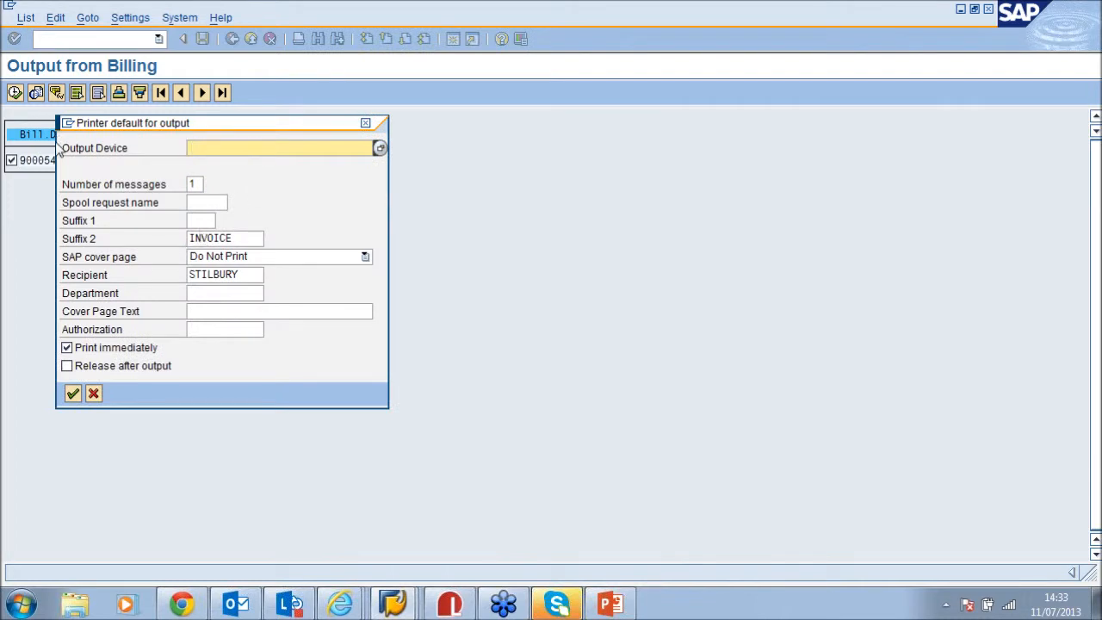
pyautogui.write('ST')
pyautogui.press('Down')
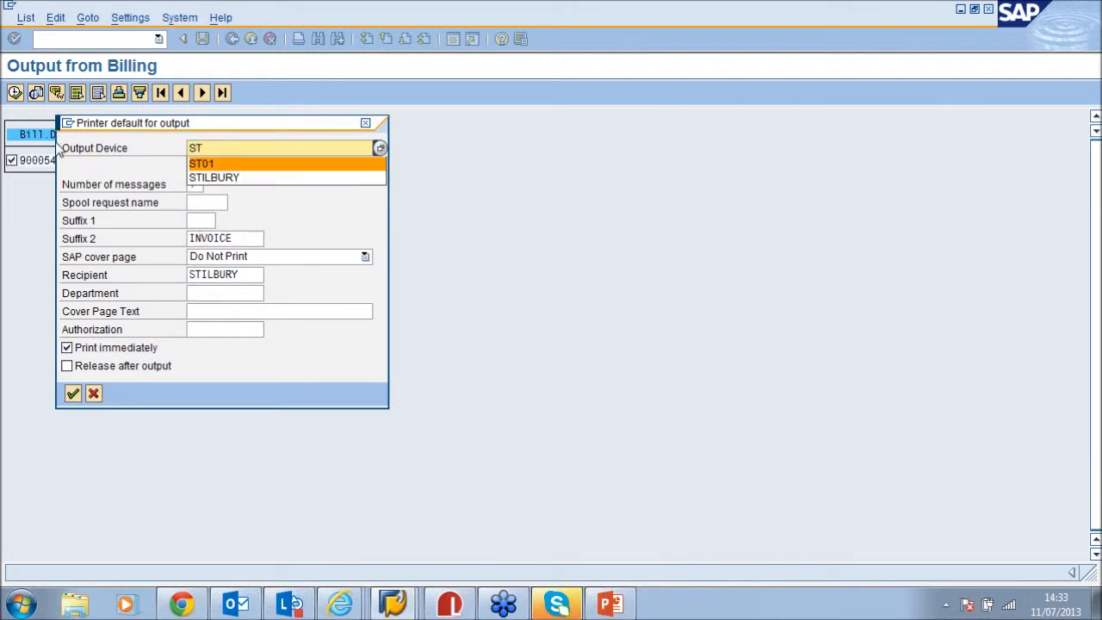
pyautogui.press('Return')
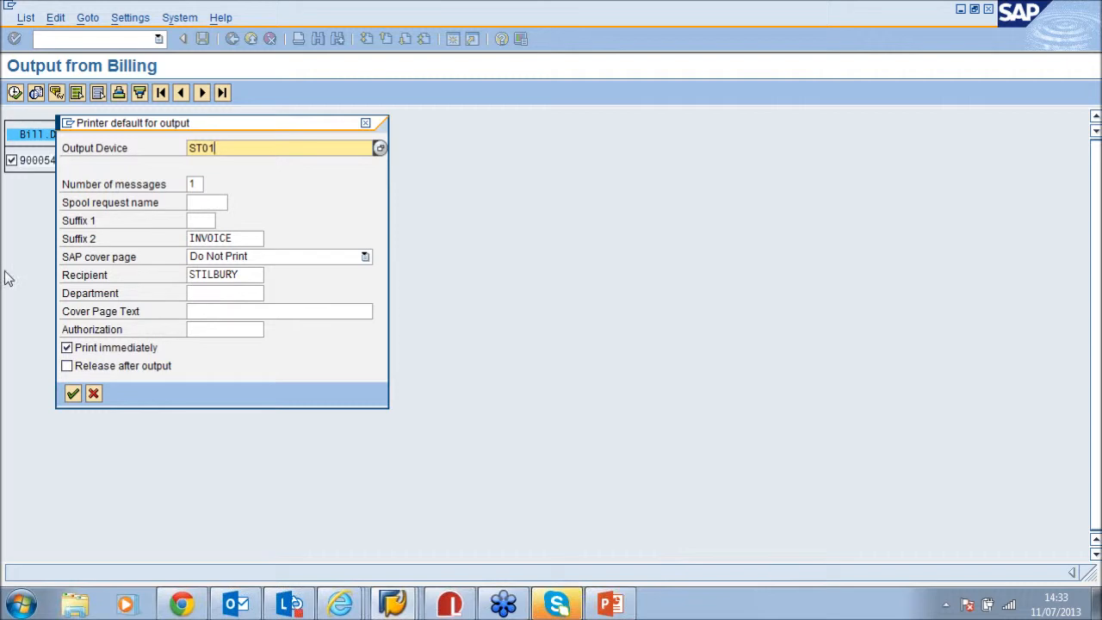
# Confirm the printer defaults, process the invoice output, and switch to Compleo Layout
pyautogui.doubleClick(70, 353)
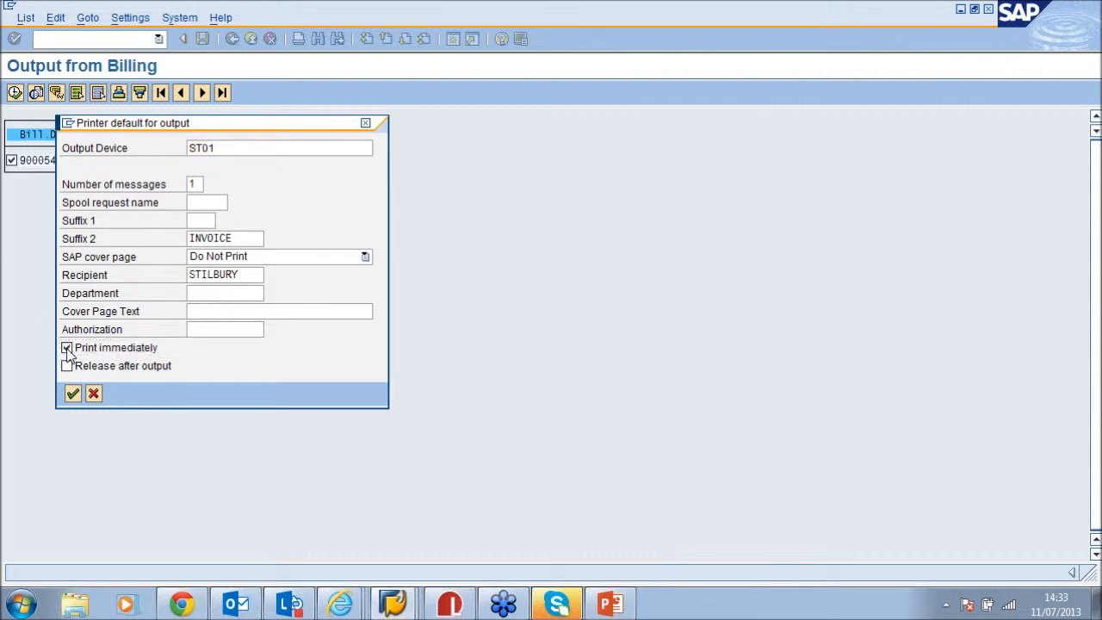
pyautogui.click(73, 396)
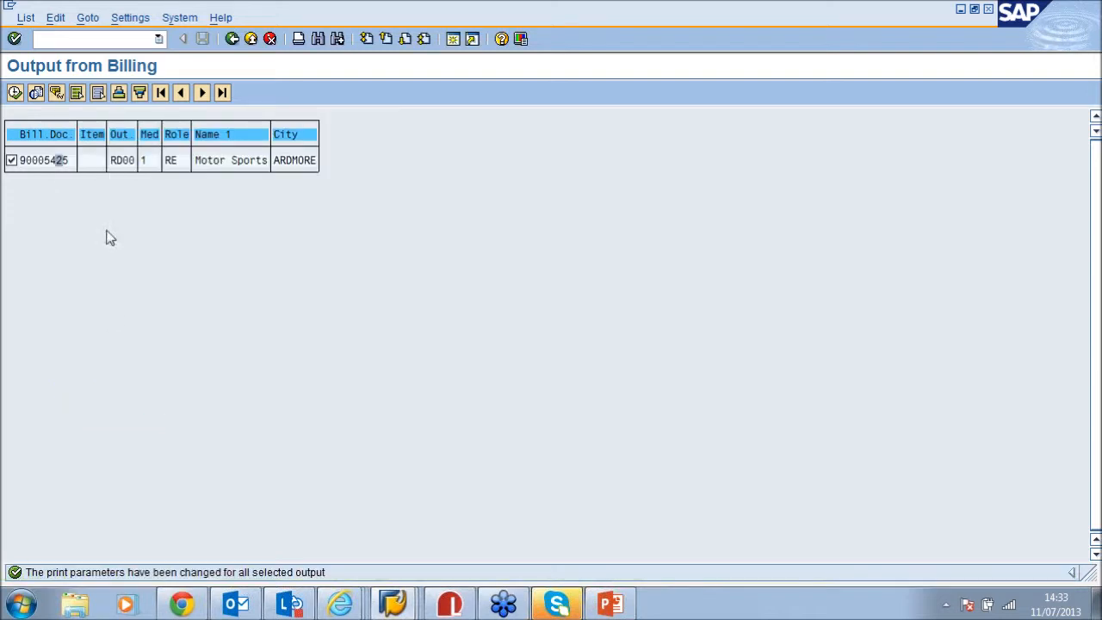
pyautogui.click(15, 93)
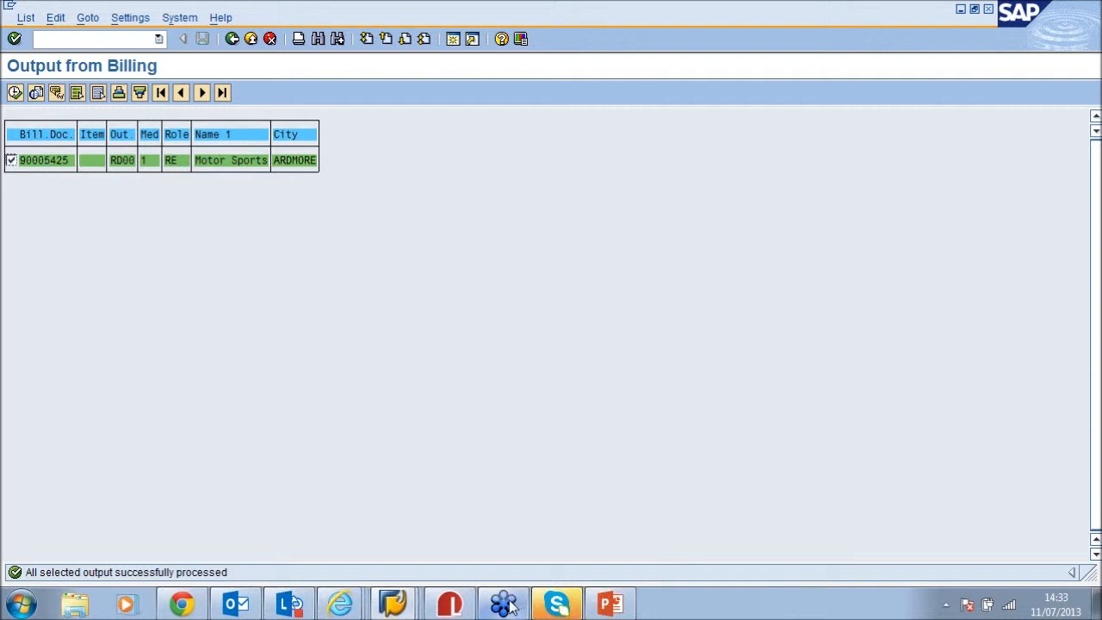
pyautogui.click(451, 605)
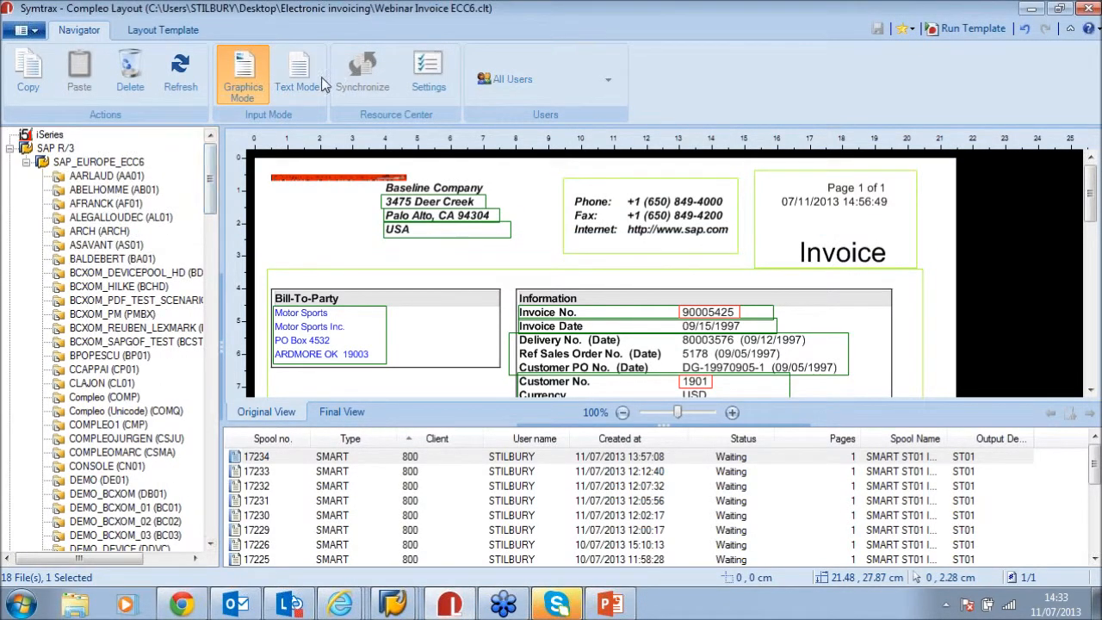
# Refresh the spool list, select device ST01 and preview the newest spool, 17235, in text mode
pyautogui.click(191, 74)
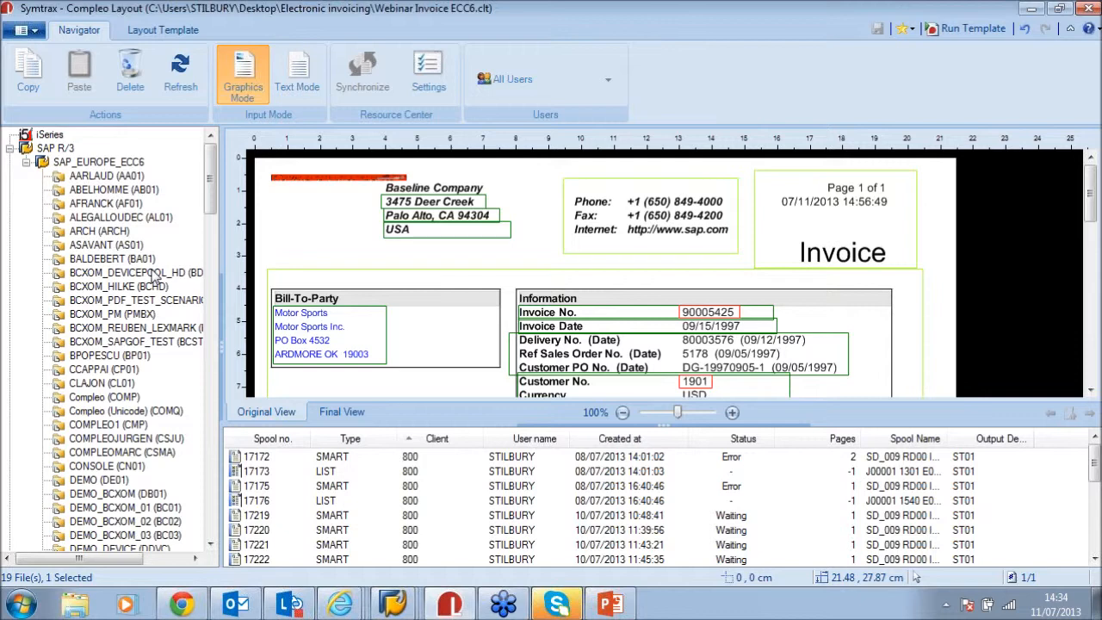
pyautogui.moveTo(210, 183); pyautogui.dragTo(215, 439)
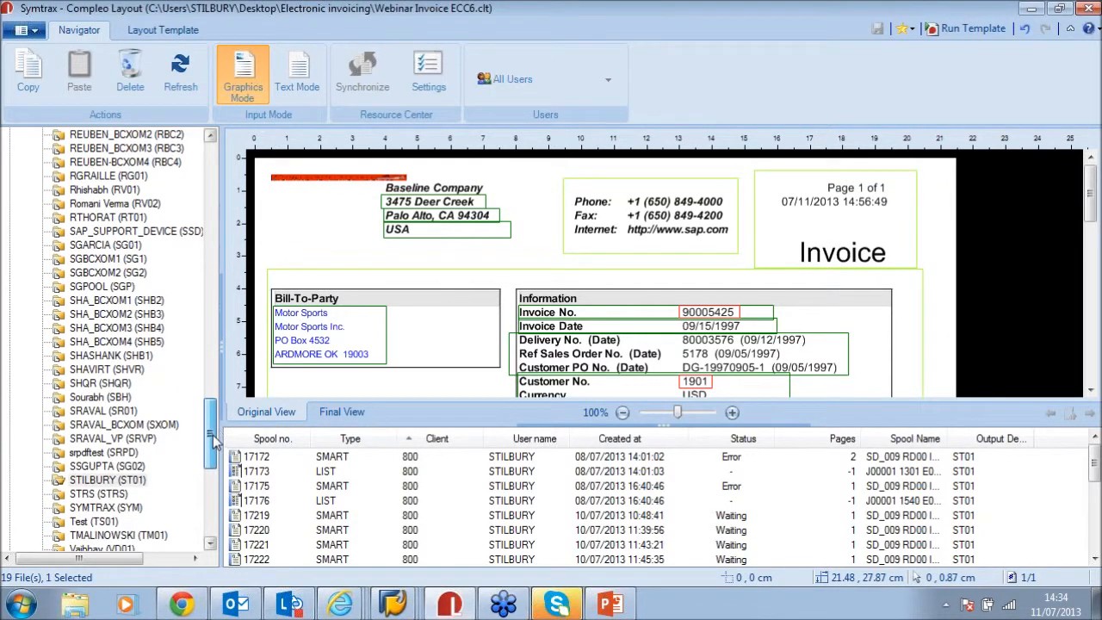
pyautogui.click(122, 484)
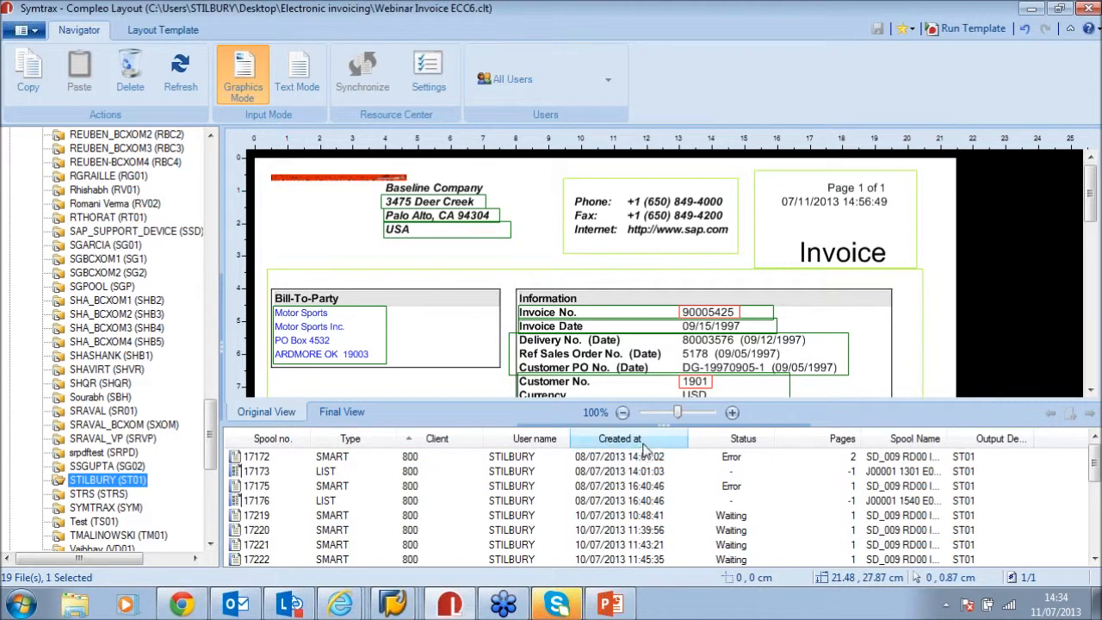
pyautogui.scroll(-4, 658, 534)
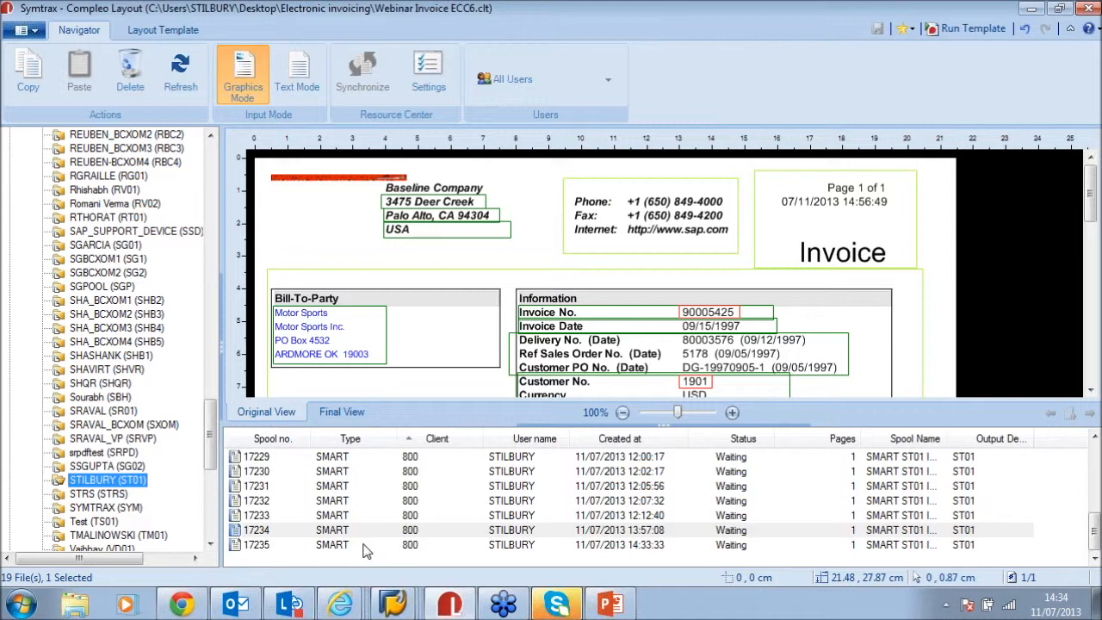
pyautogui.click(251, 544)
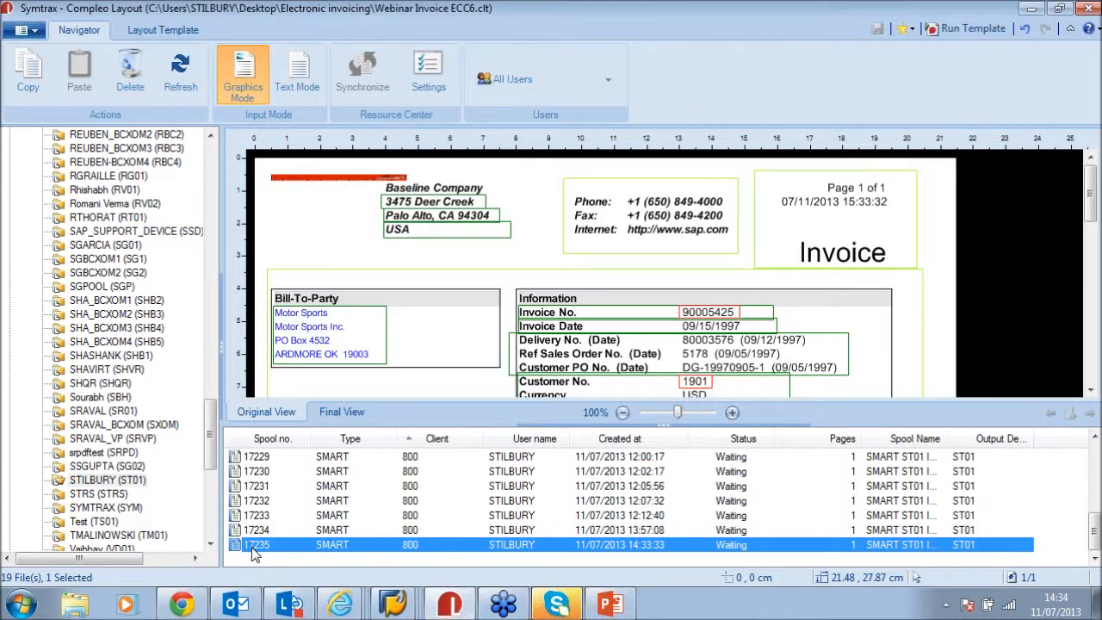
pyautogui.click(297, 73)
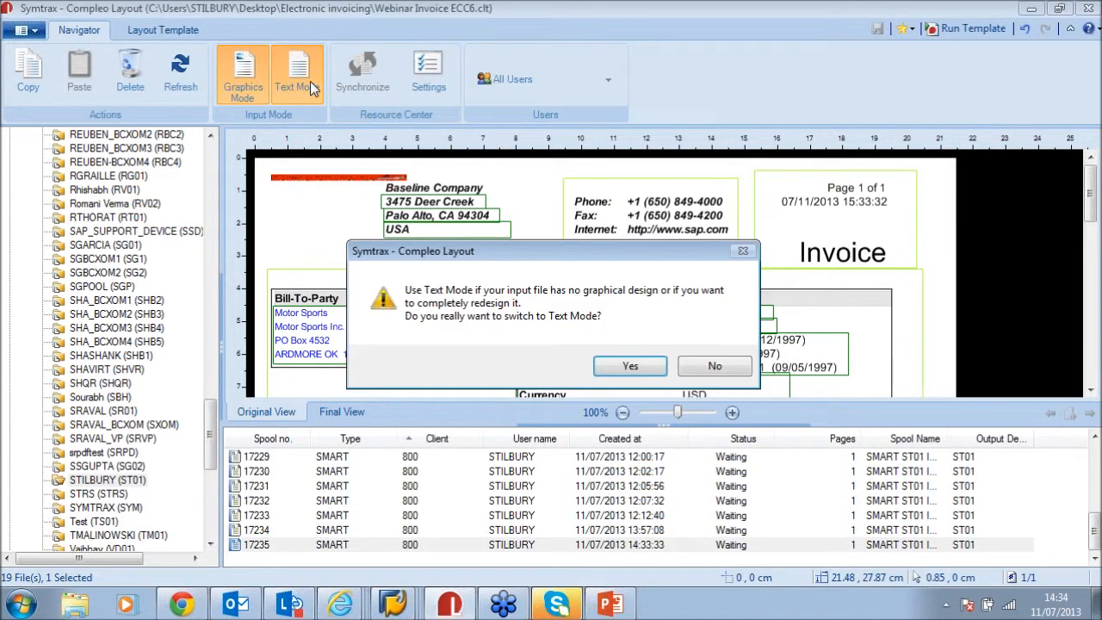
pyautogui.click(630, 366)
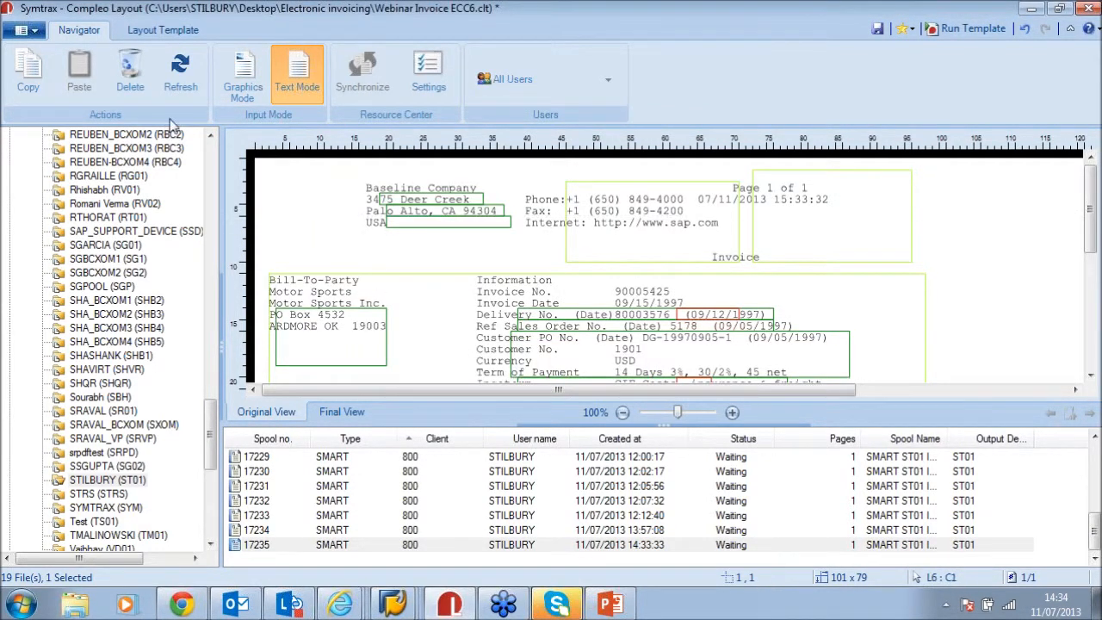
pyautogui.click(545, 293)
pyautogui.click(255, 86)
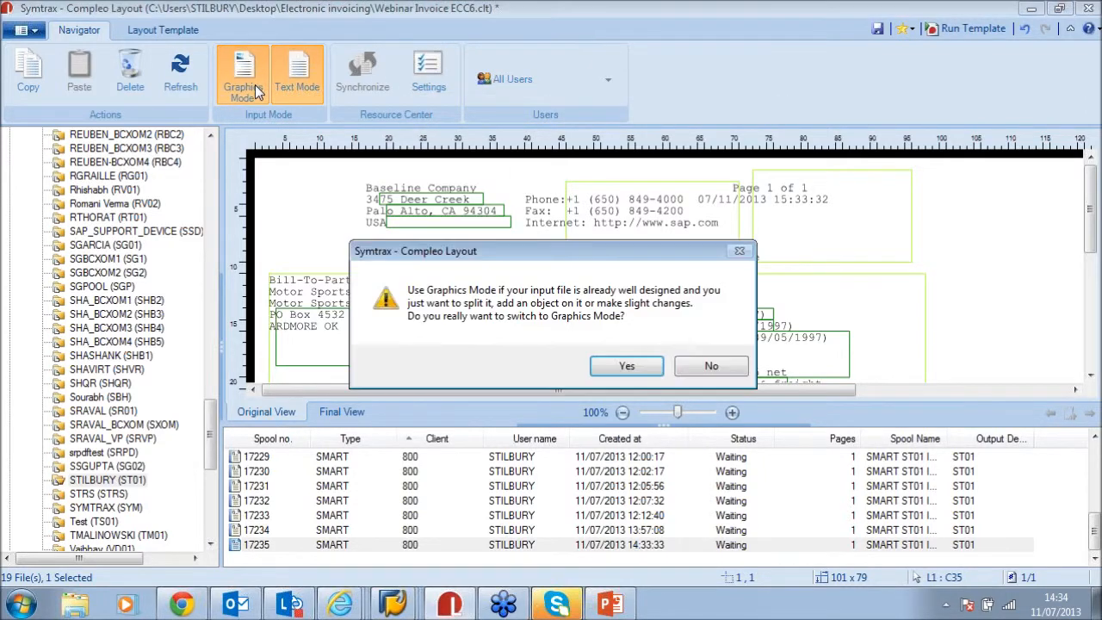
pyautogui.click(632, 370)
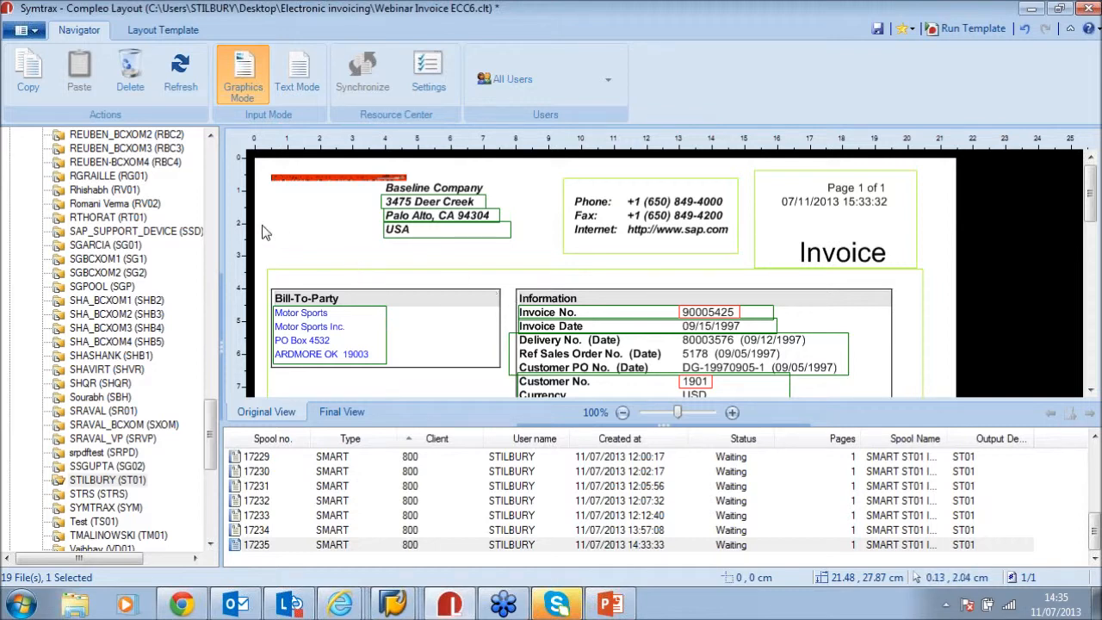
pyautogui.click(35, 31)
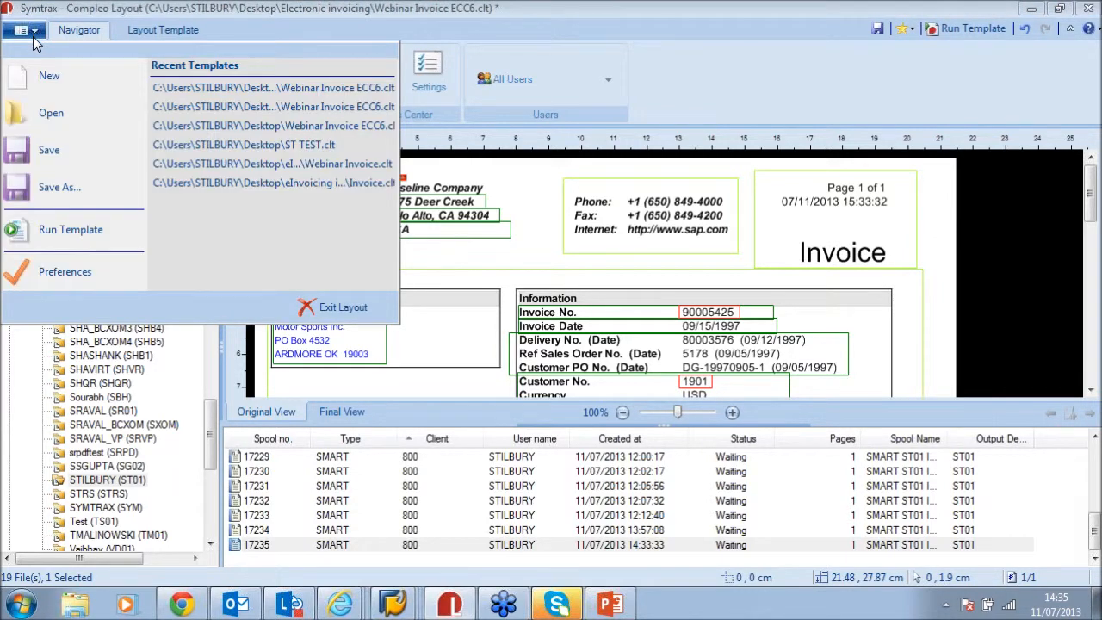
# Open the Webinar Invoice ECC6 template, discarding unsaved changes
pyautogui.click(86, 113)
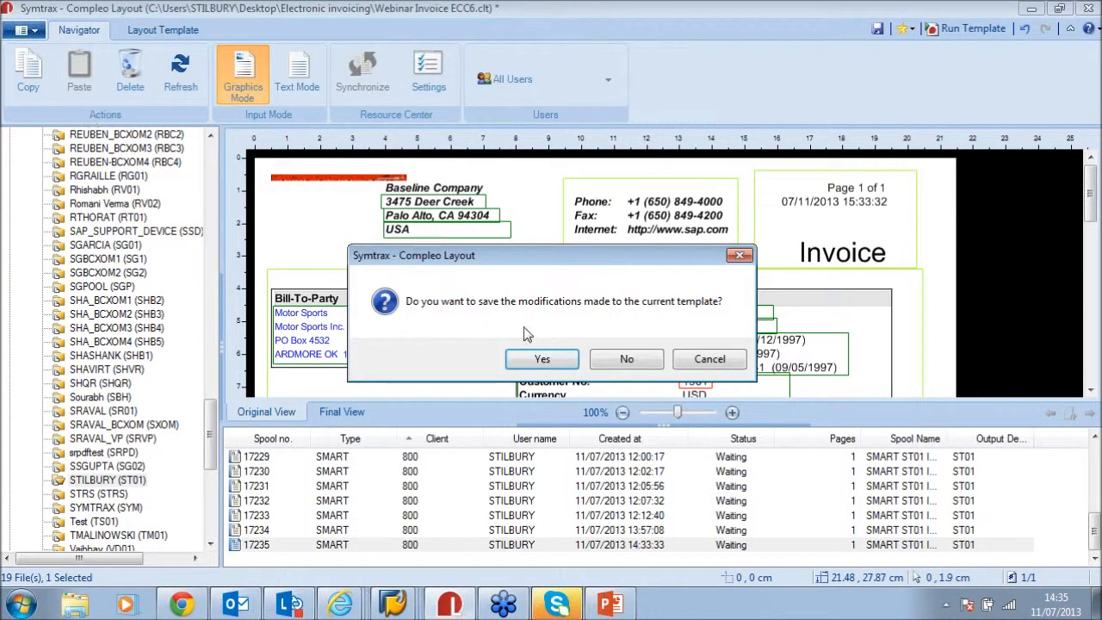
pyautogui.click(639, 368)
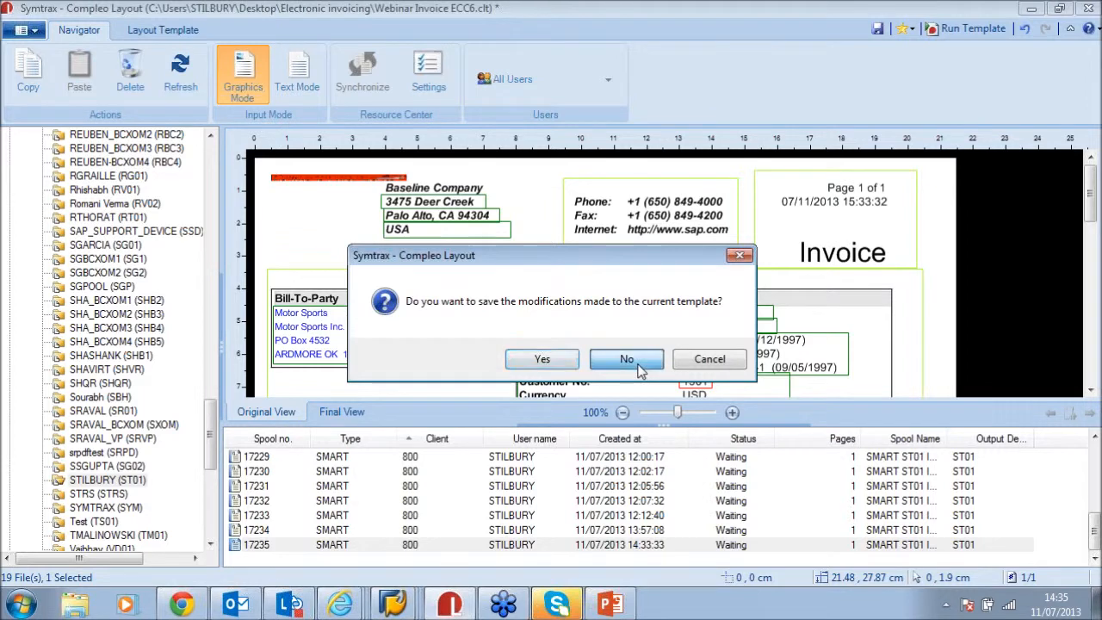
pyautogui.click(222, 175)
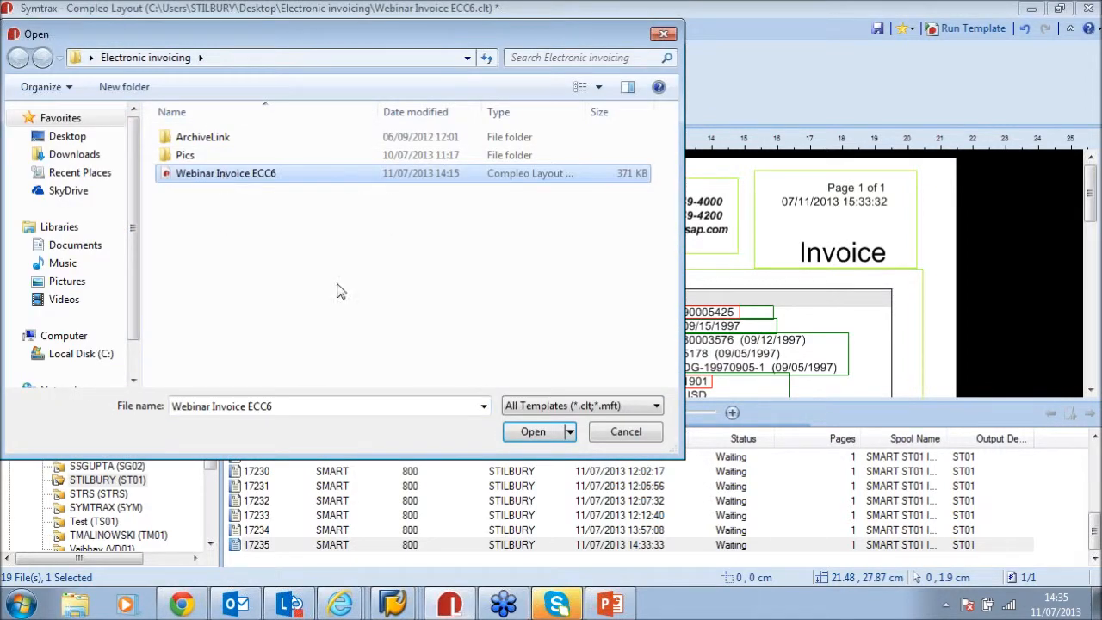
pyautogui.click(524, 433)
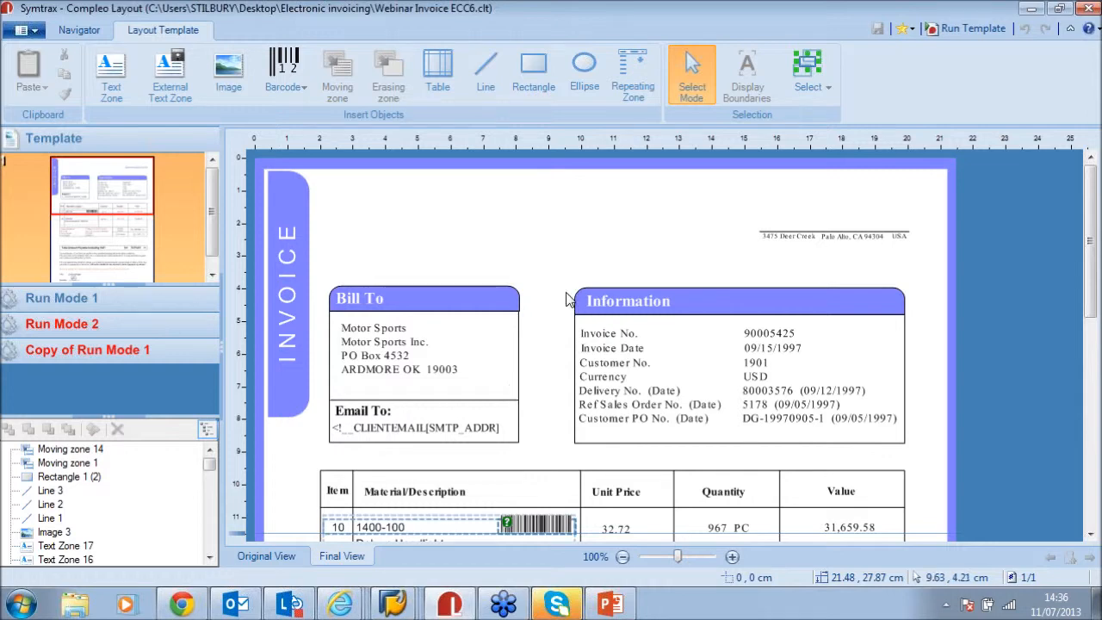
pyautogui.click(225, 74)
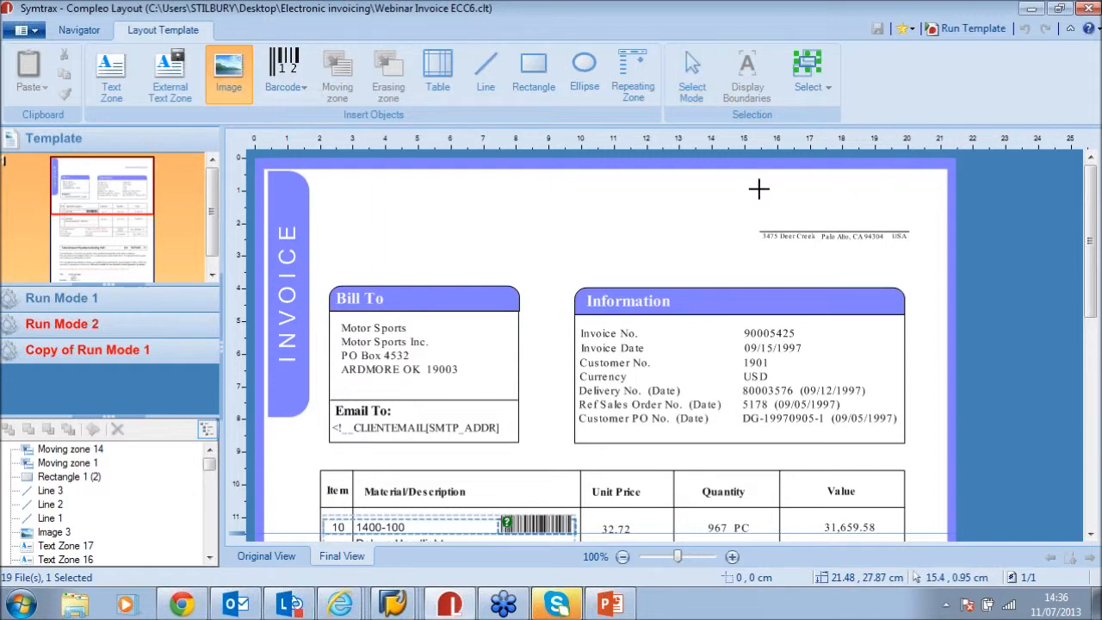
# Insert the Symtrax image from the Pics folder in a top-right zone above the address line
pyautogui.moveTo(752, 184); pyautogui.dragTo(925, 224)
pyautogui.click(688, 279)
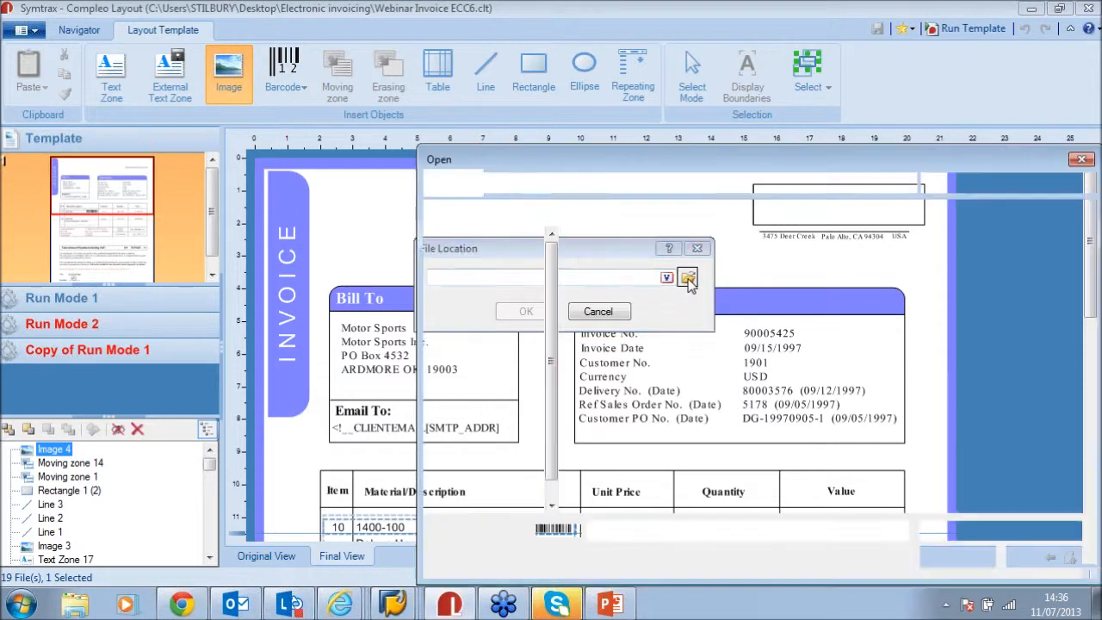
pyautogui.doubleClick(676, 283)
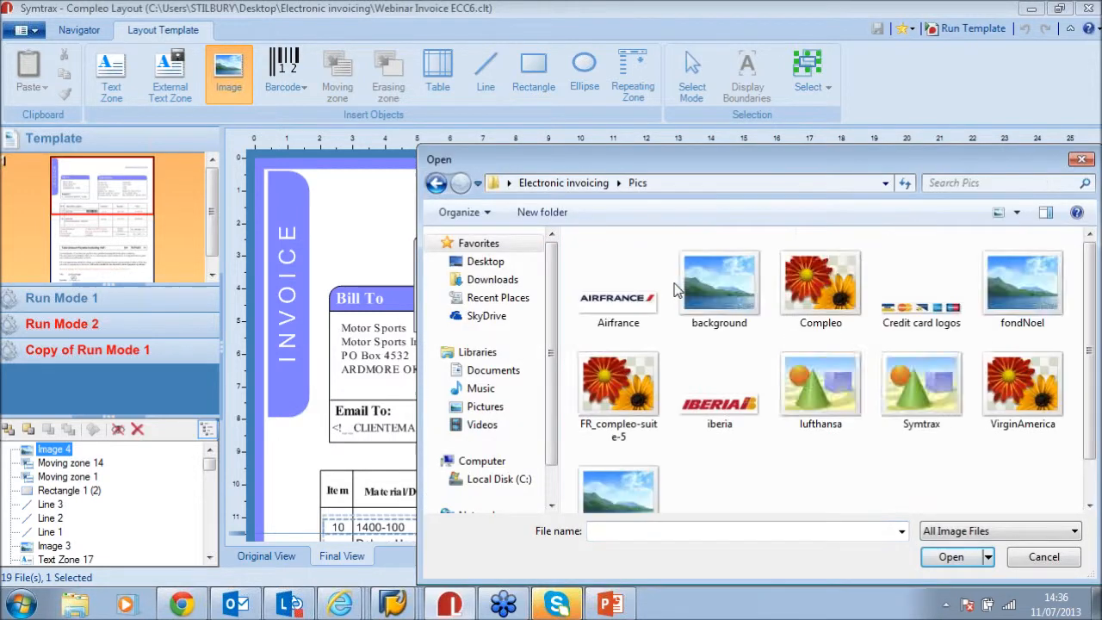
pyautogui.moveTo(735, 156); pyautogui.dragTo(588, 102)
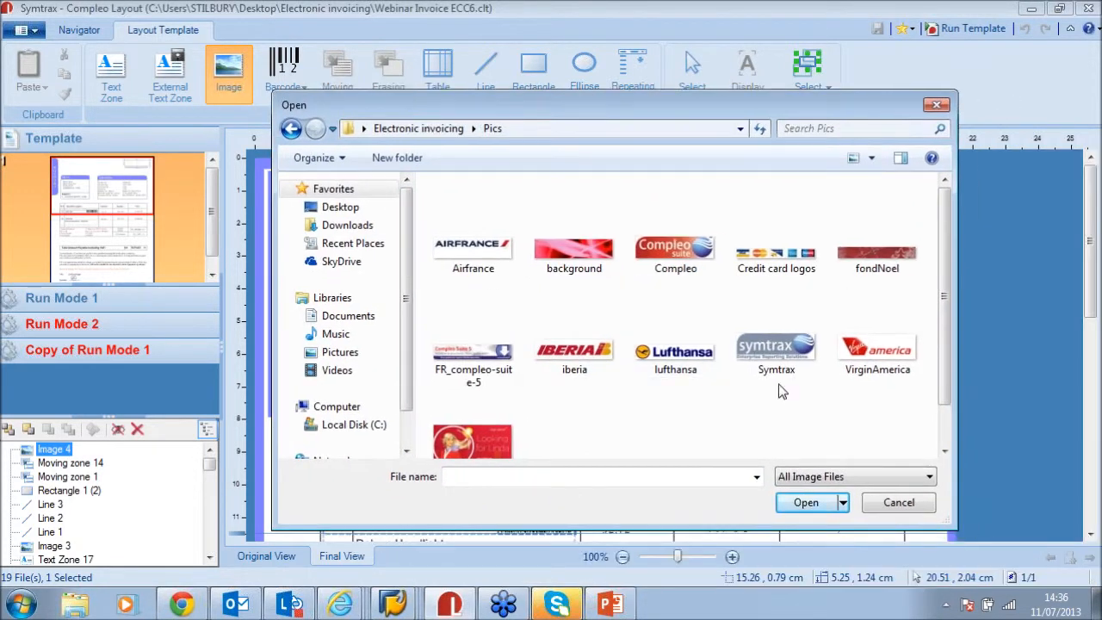
pyautogui.scroll(-1, 649, 405)
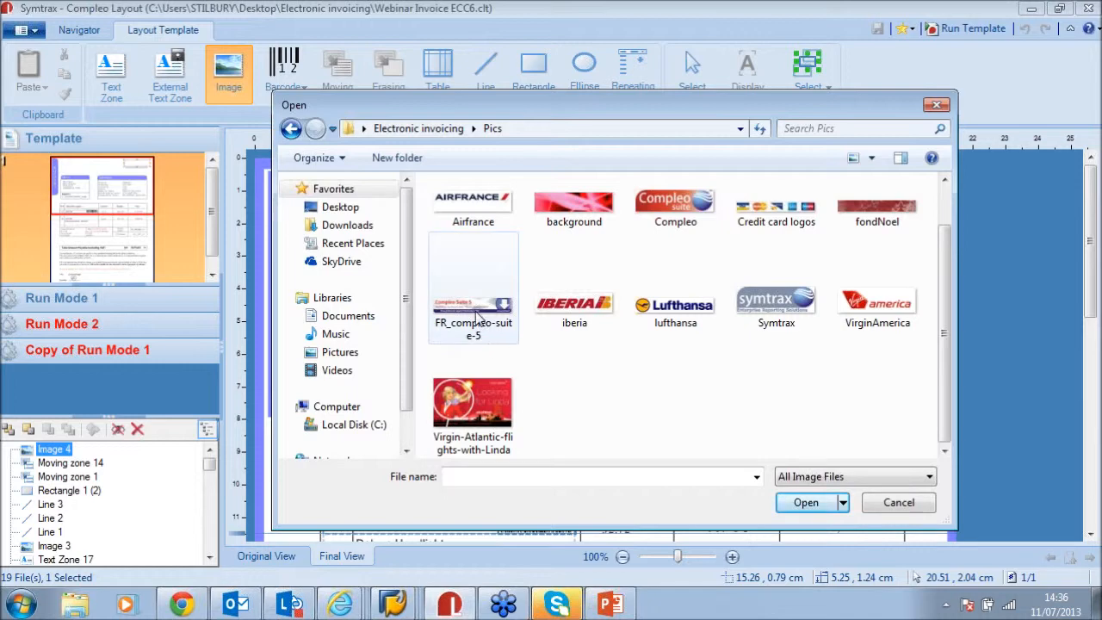
pyautogui.click(796, 315)
pyautogui.click(806, 503)
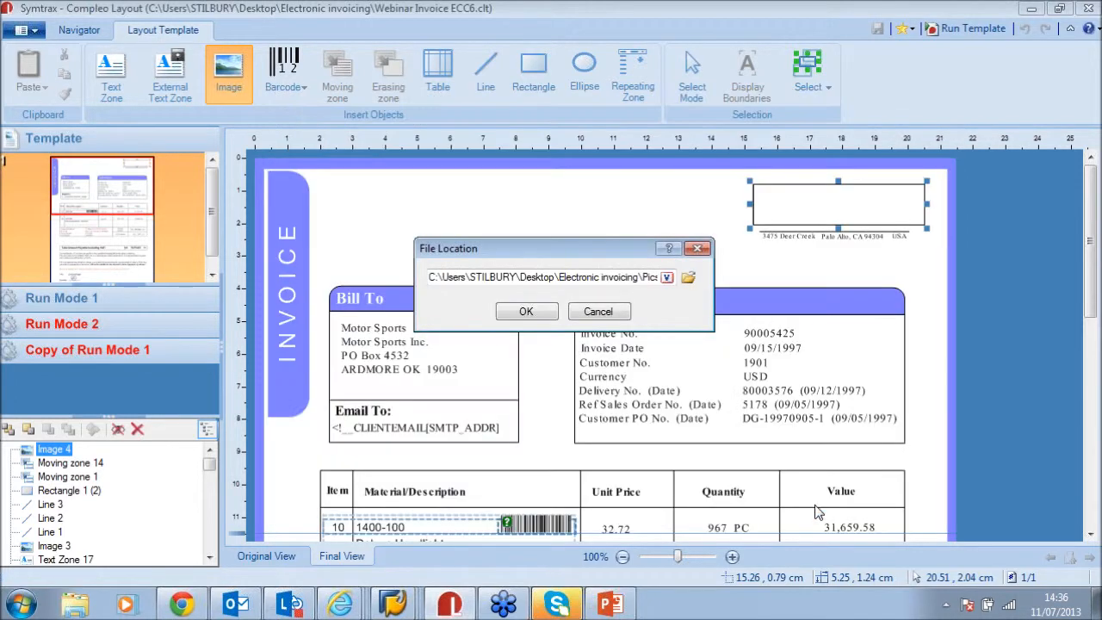
pyautogui.click(526, 314)
pyautogui.click(578, 242)
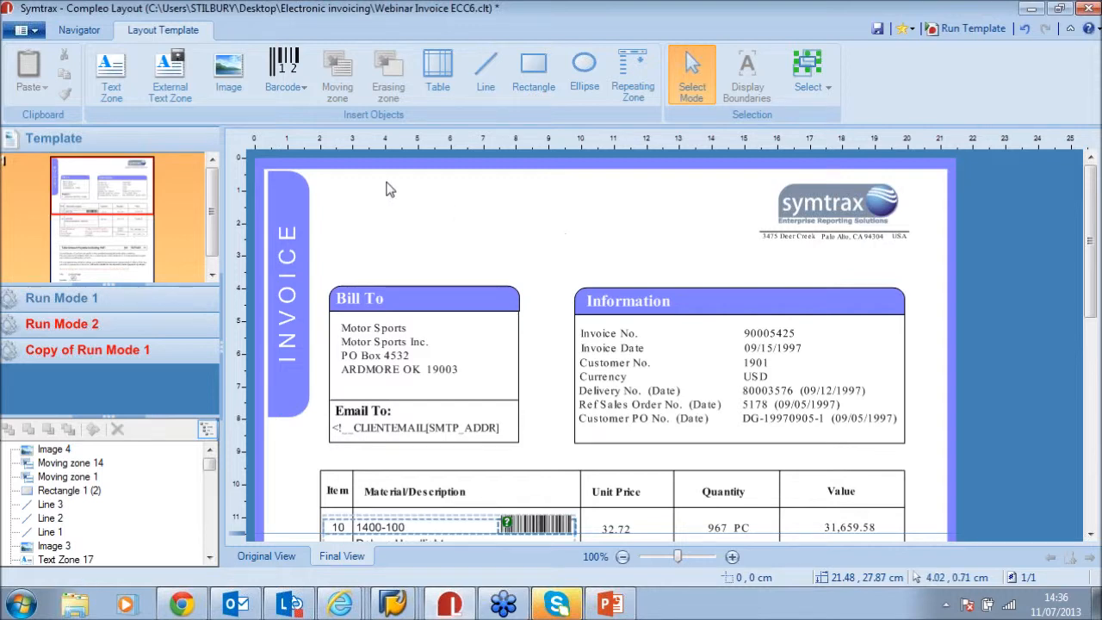
pyautogui.click(300, 82)
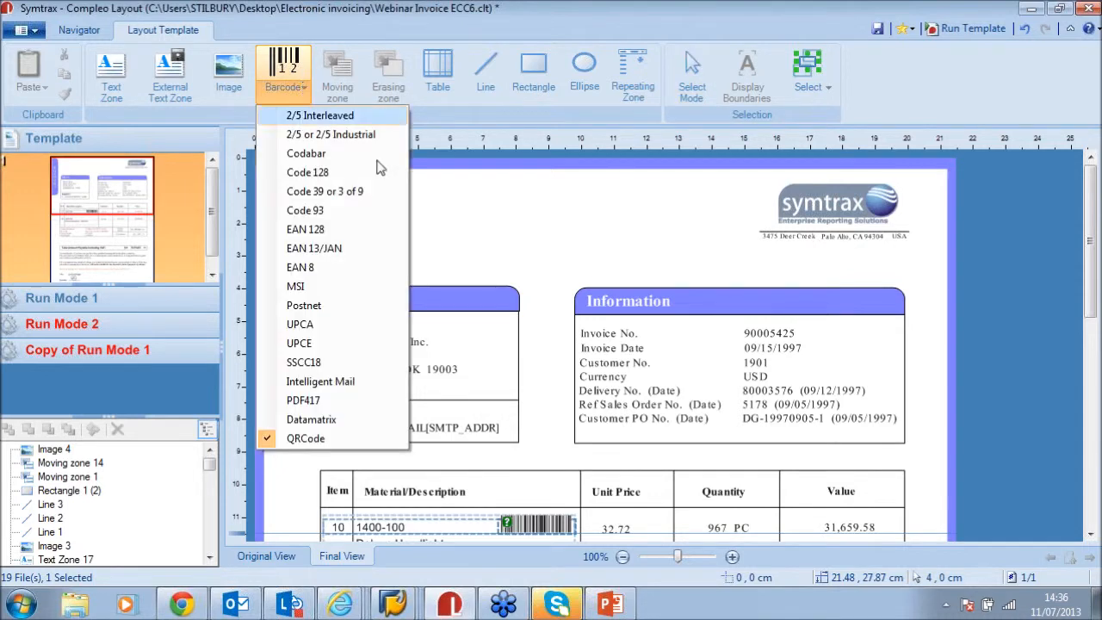
# Draw a QR code above the Bill To box encoding the PONUMB template variable
pyautogui.click(355, 440)
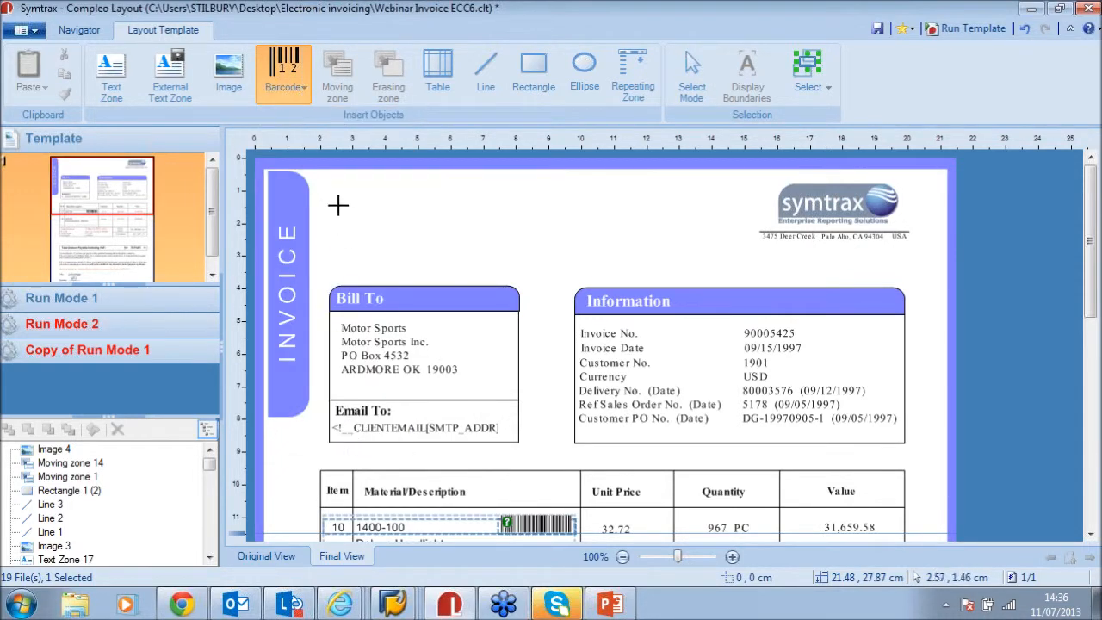
pyautogui.moveTo(338, 187); pyautogui.dragTo(401, 233)
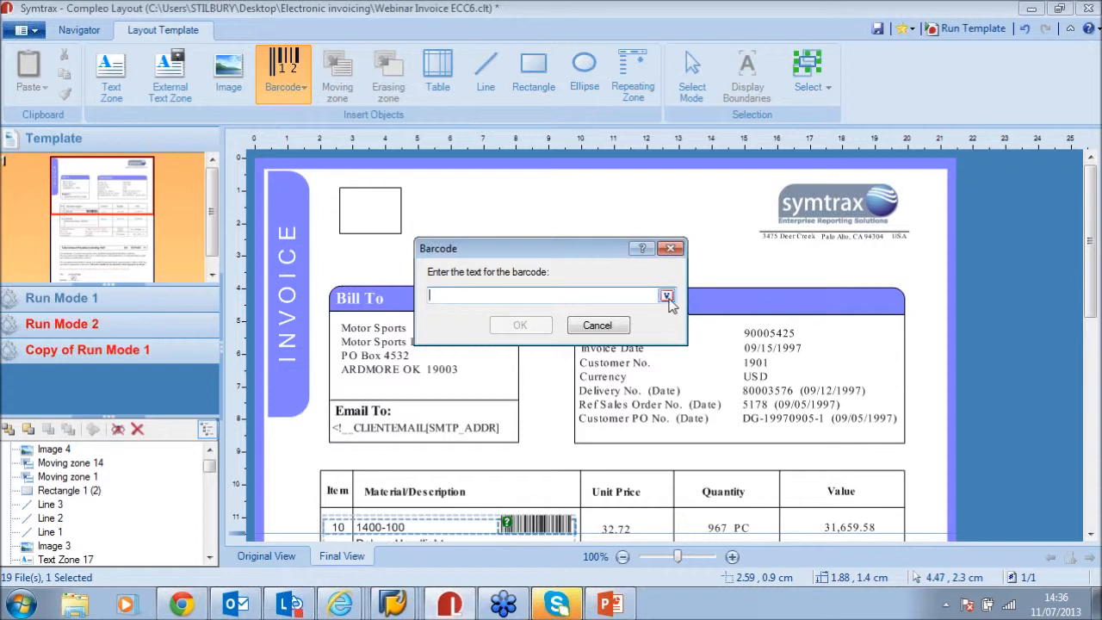
pyautogui.click(667, 295)
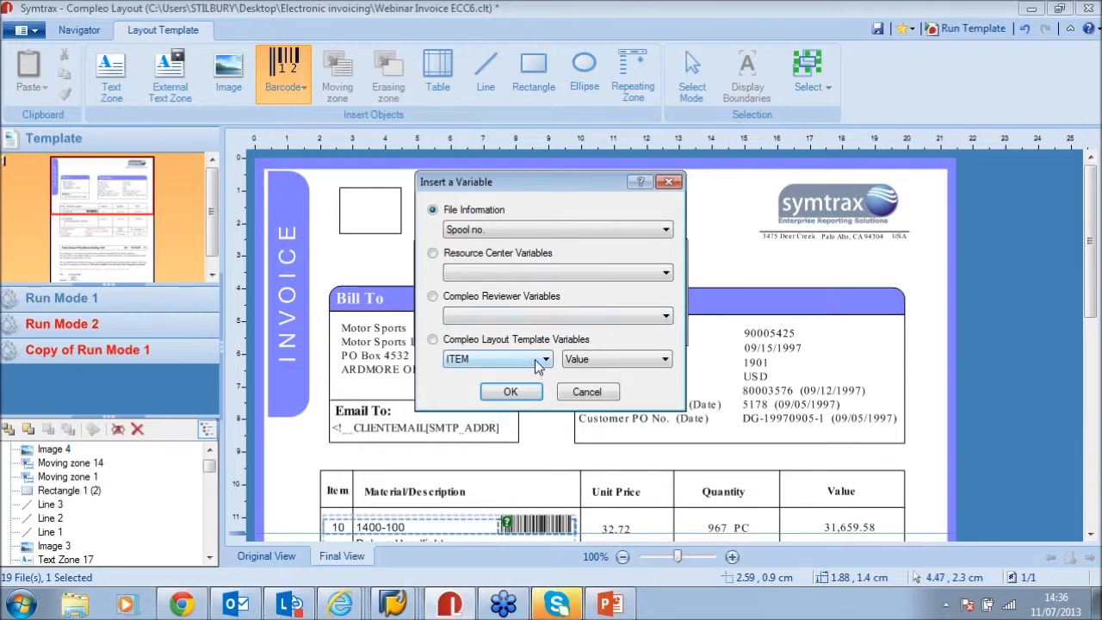
pyautogui.click(536, 360)
pyautogui.click(504, 419)
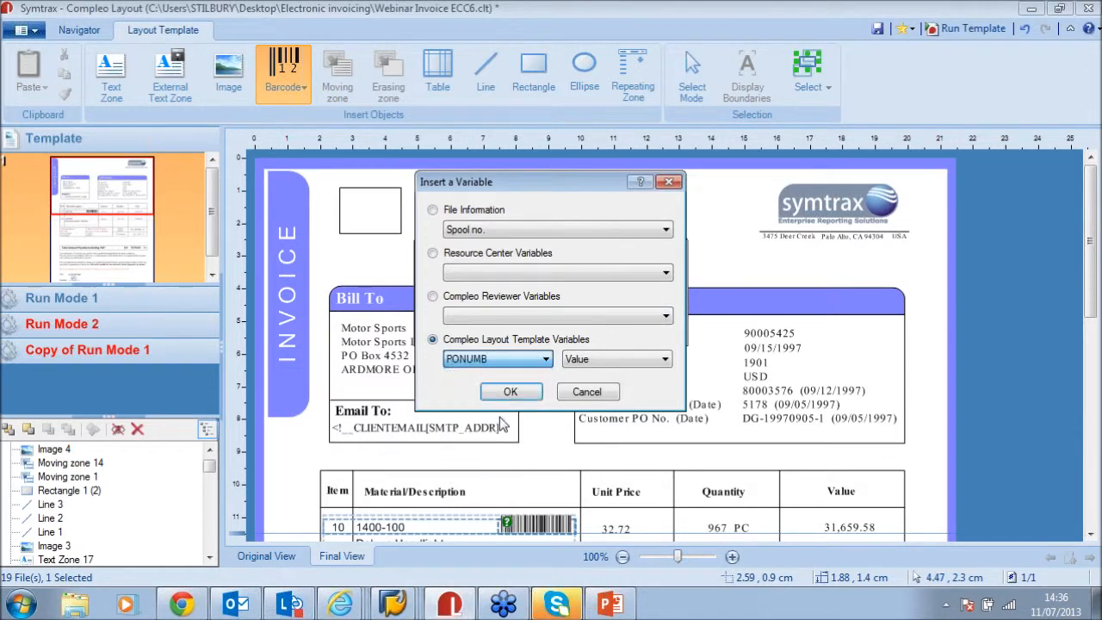
pyautogui.click(509, 396)
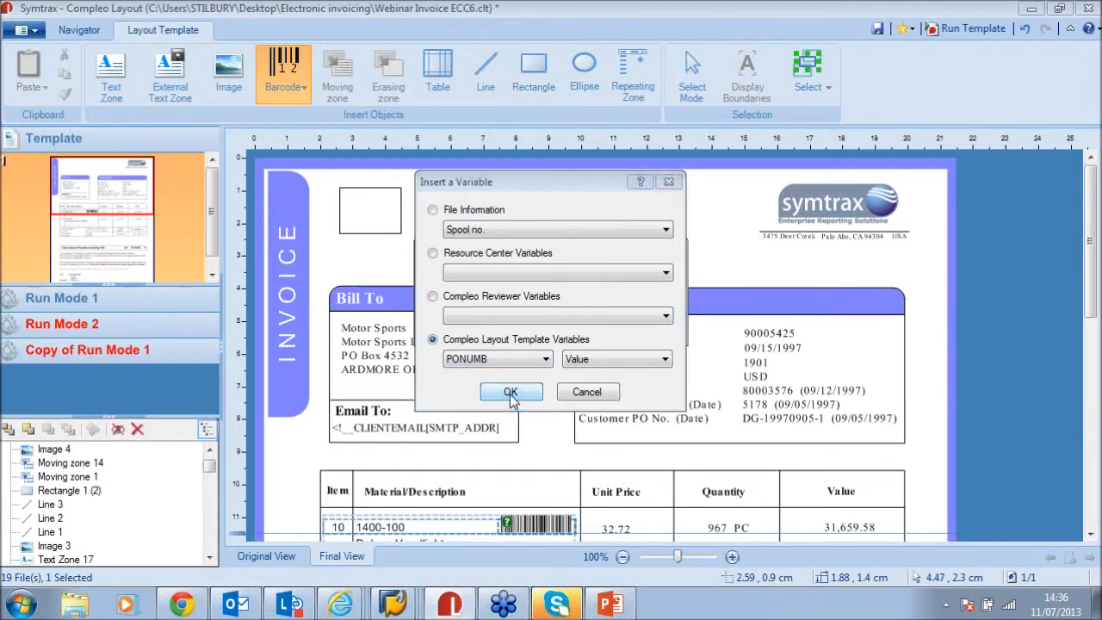
pyautogui.click(519, 332)
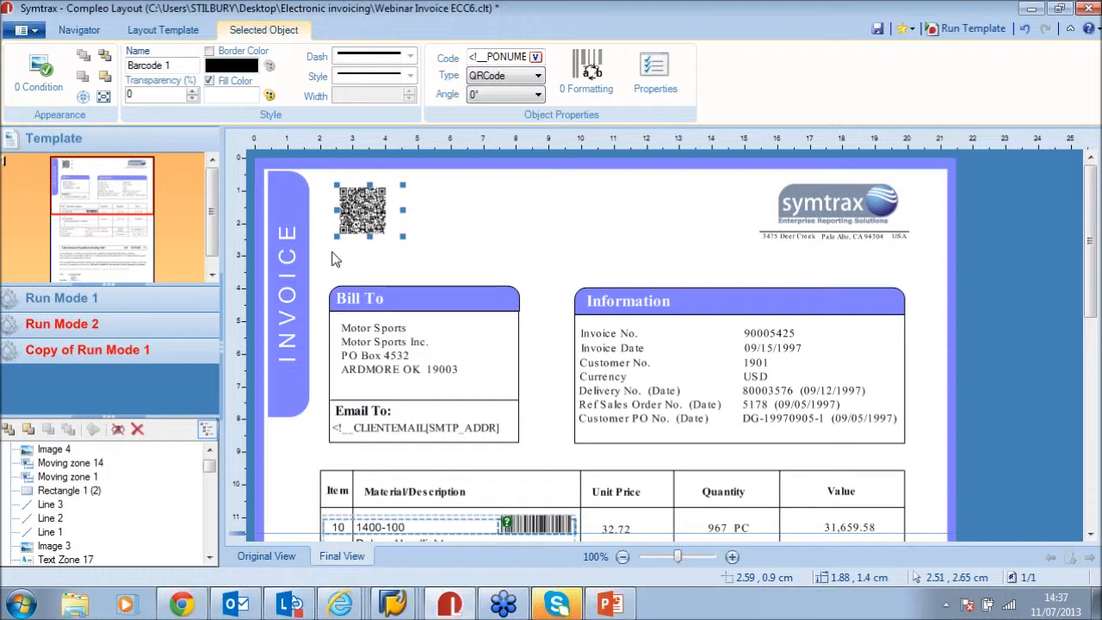
pyautogui.click(580, 251)
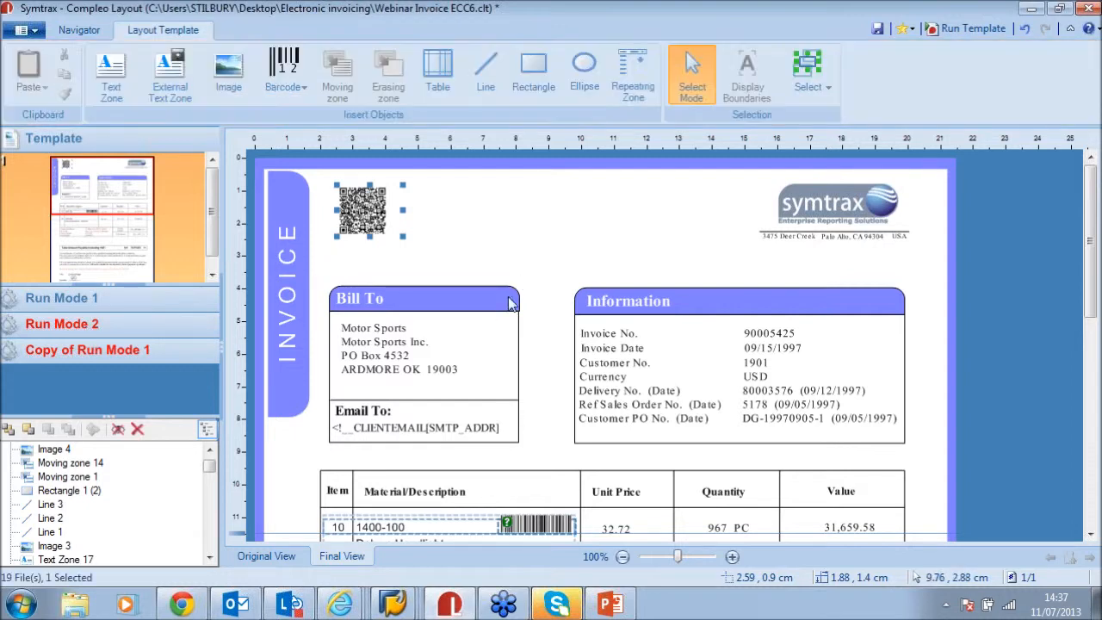
pyautogui.scroll(-1, 505, 298)
pyautogui.scroll(-1, 508, 304)
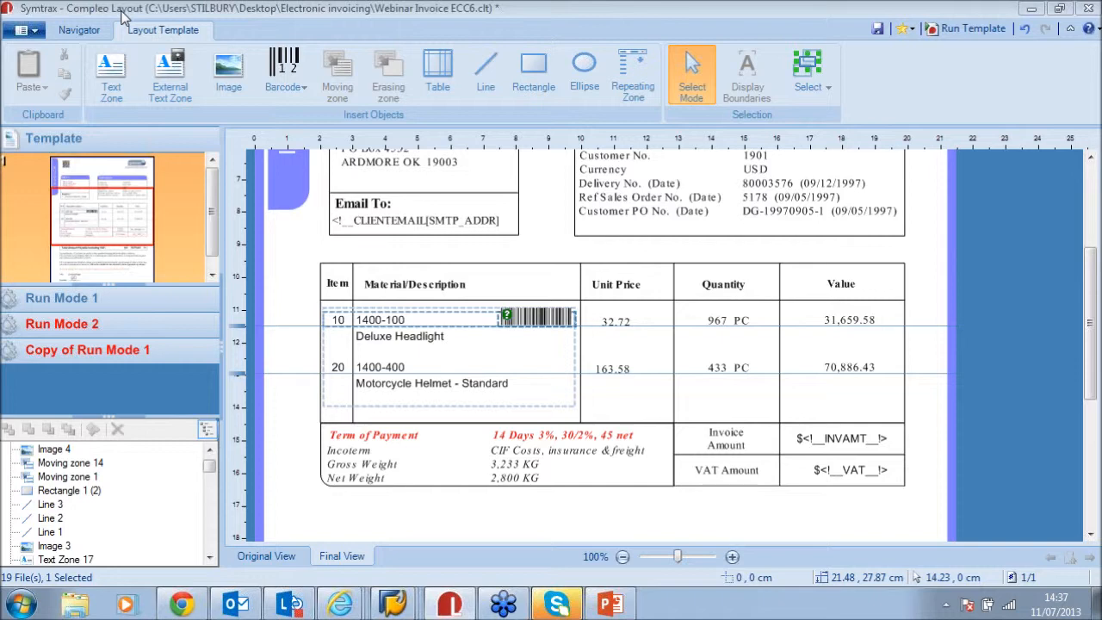
pyautogui.click(124, 301)
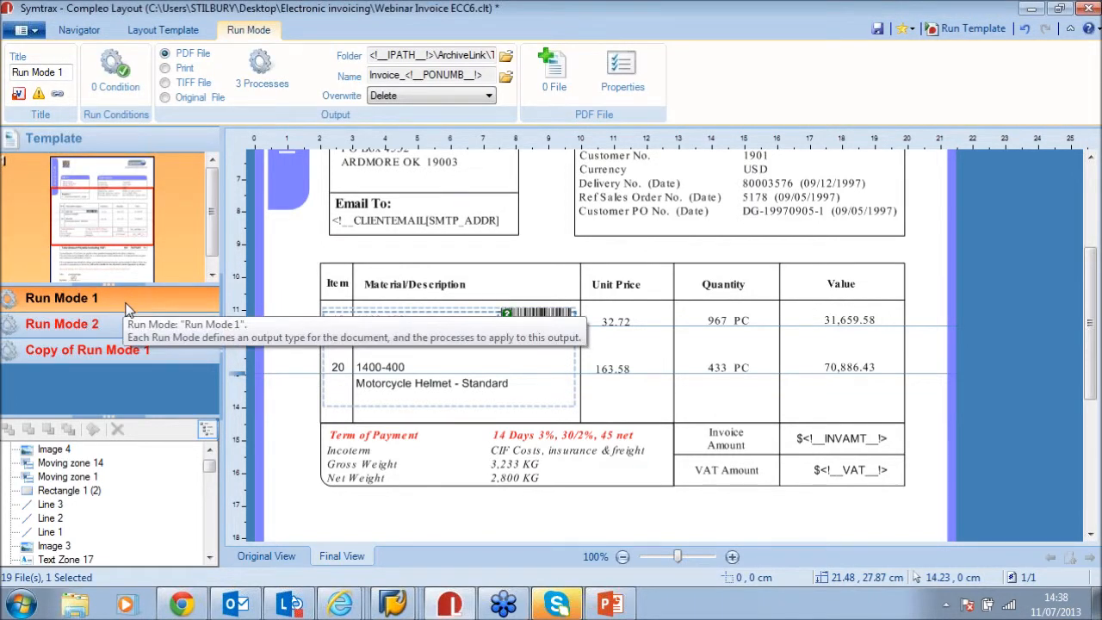
# Start a Variable value change run condition on PONUMB for Run Mode 1, then cancel it
pyautogui.click(117, 76)
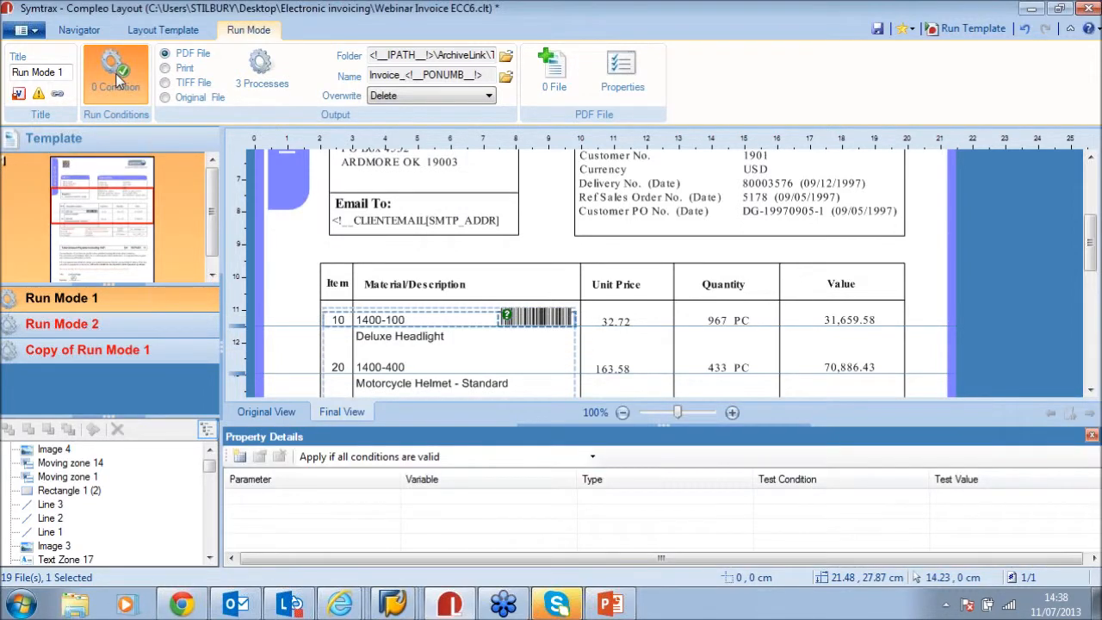
pyautogui.click(239, 458)
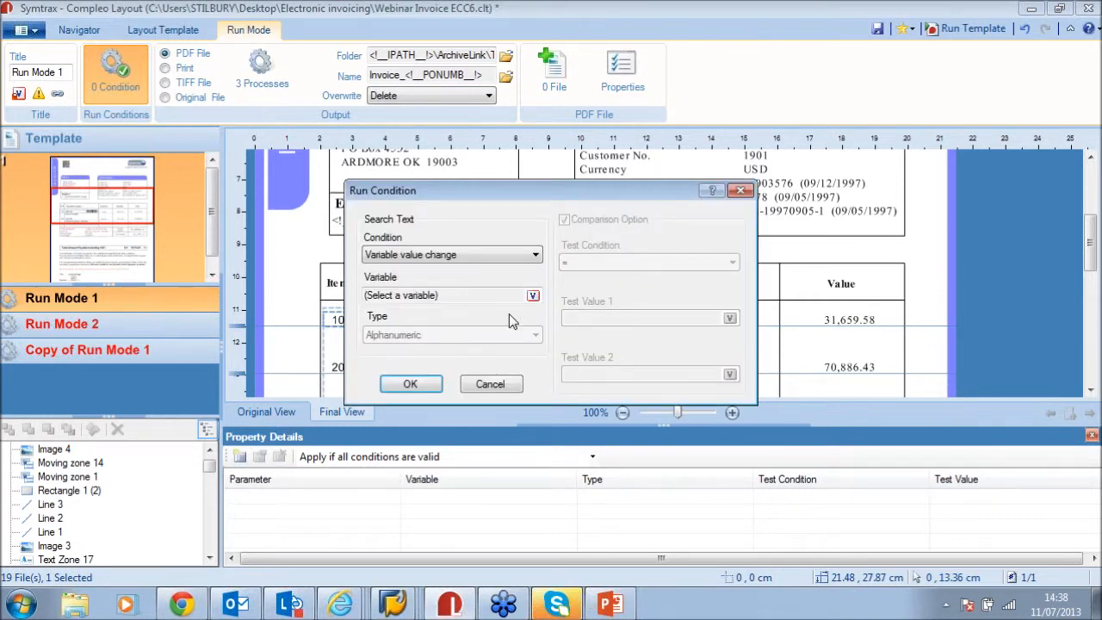
pyautogui.click(466, 251)
pyautogui.click(452, 270)
pyautogui.click(533, 295)
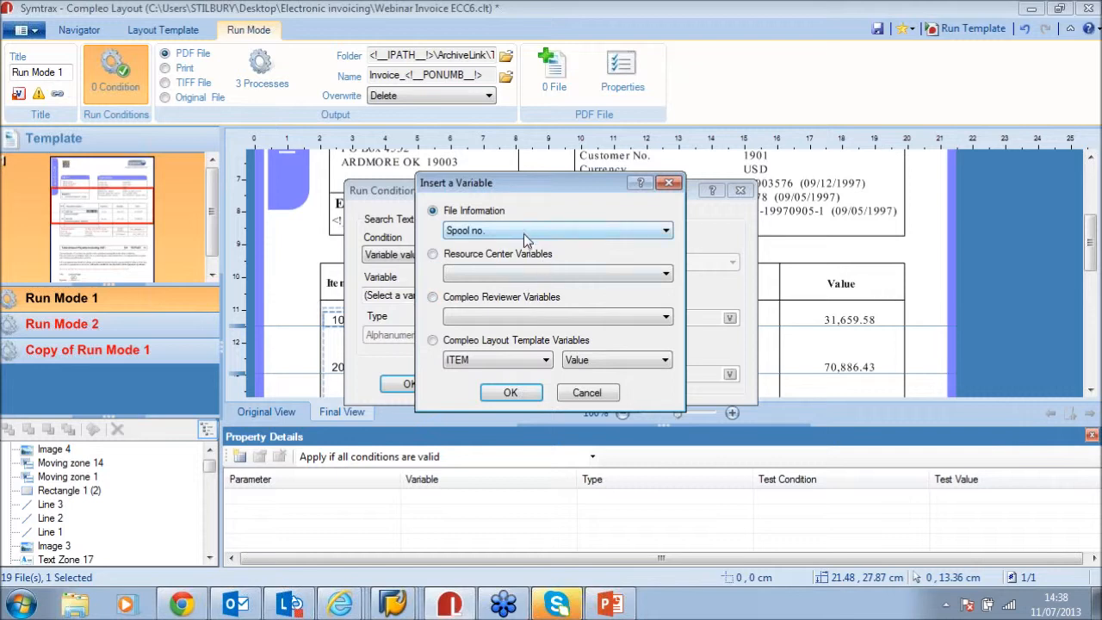
pyautogui.click(508, 362)
pyautogui.click(507, 420)
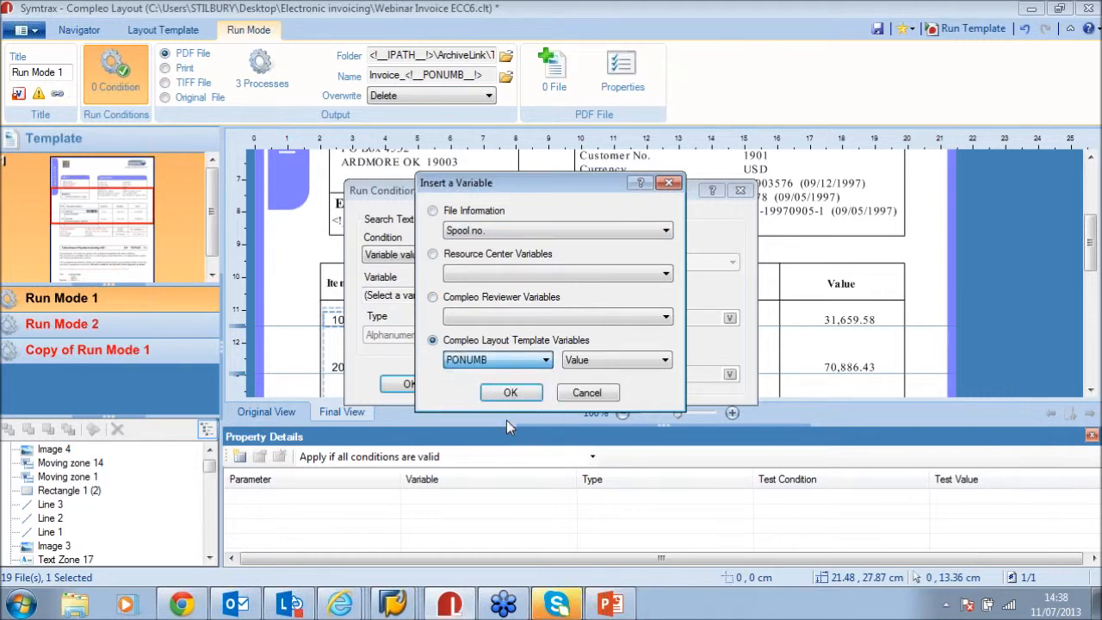
pyautogui.click(512, 393)
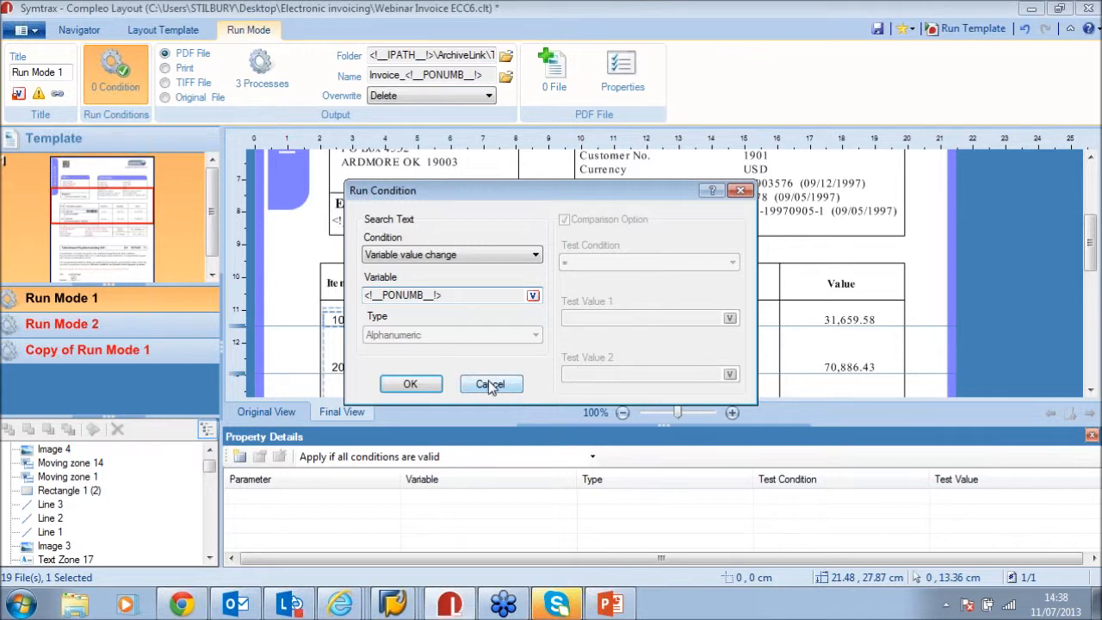
pyautogui.click(489, 383)
pyautogui.moveTo(666, 422); pyautogui.dragTo(668, 471)
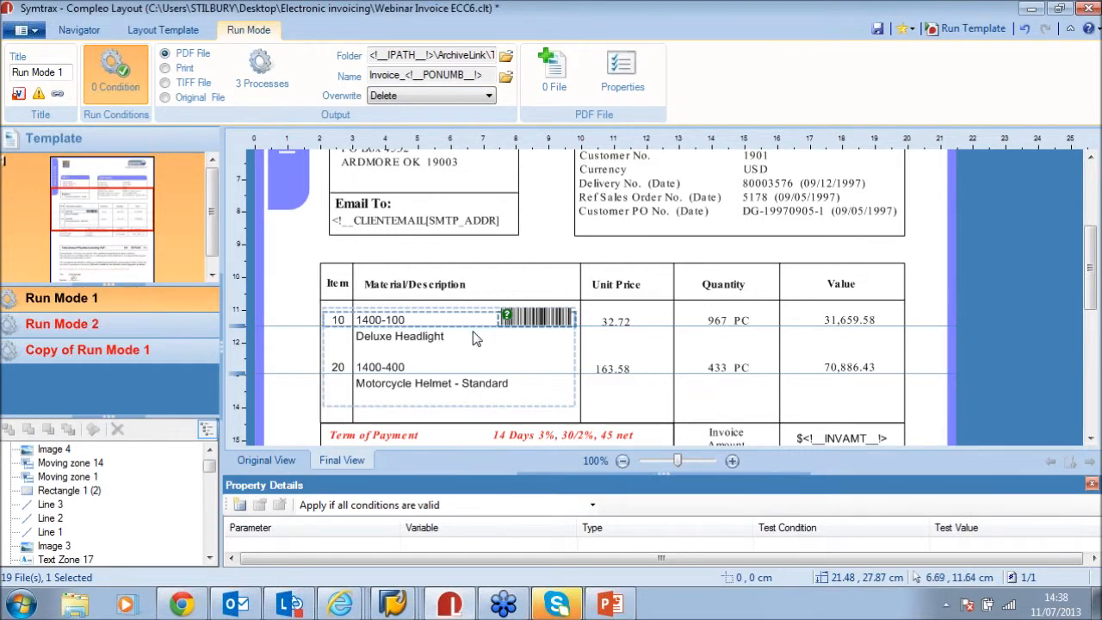
# Compare spool 17235's Original and Final views, then return to the Layout Template in Final View
pyautogui.scroll(3, 399, 348)
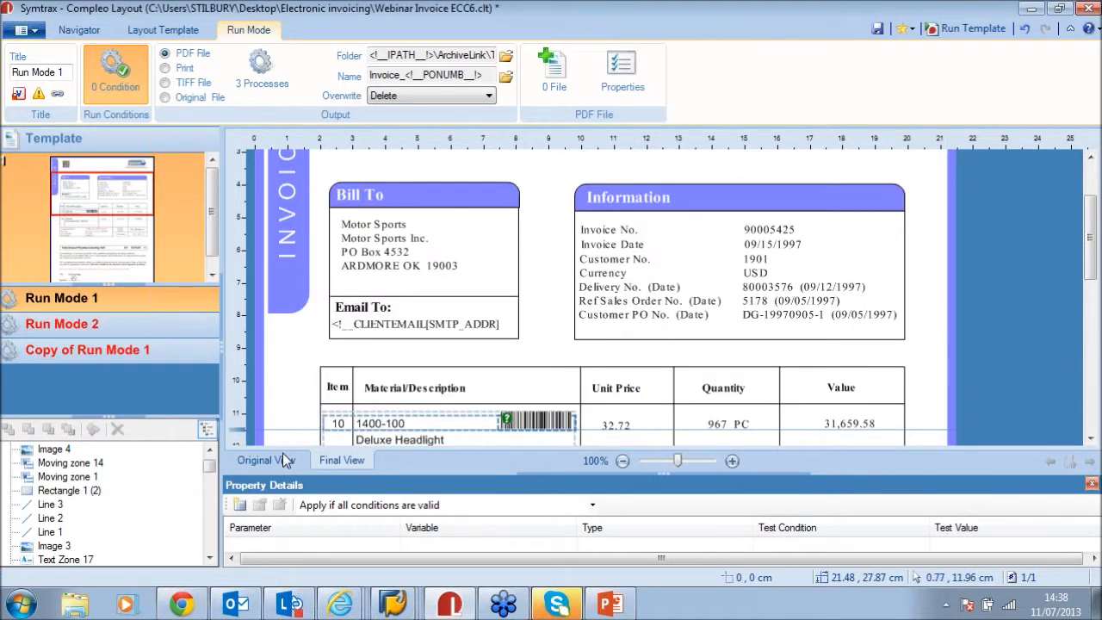
pyautogui.click(285, 461)
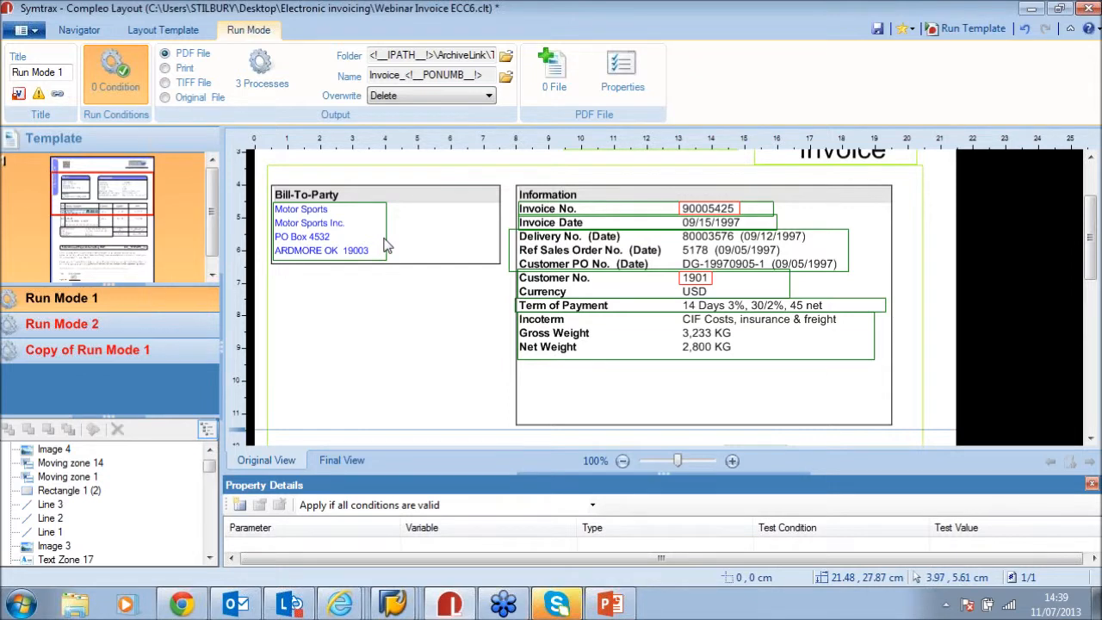
pyautogui.click(342, 460)
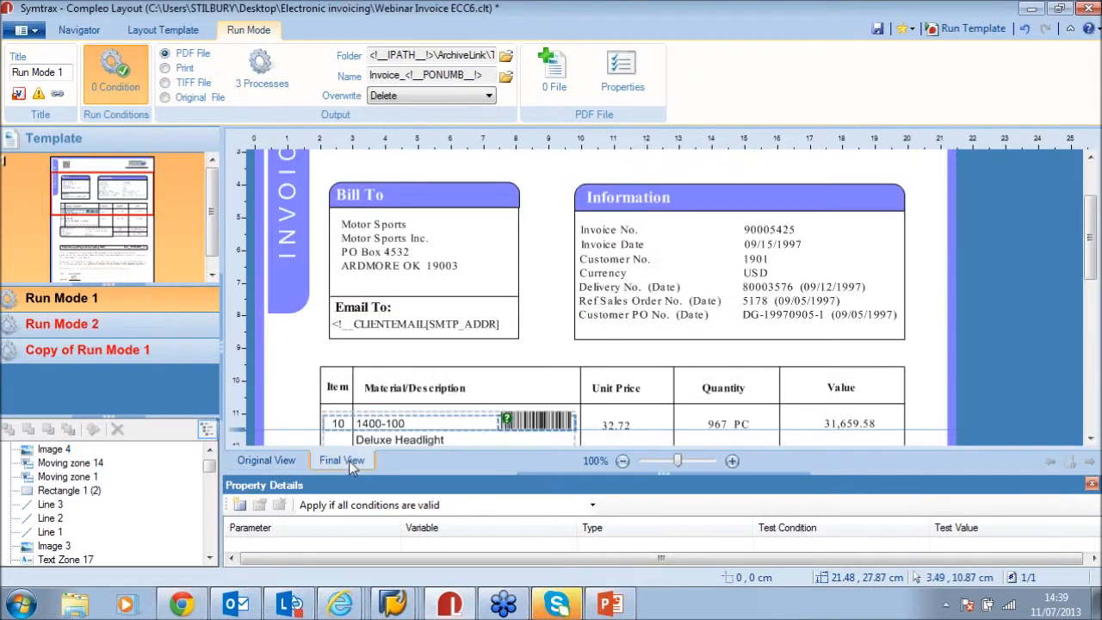
pyautogui.click(284, 462)
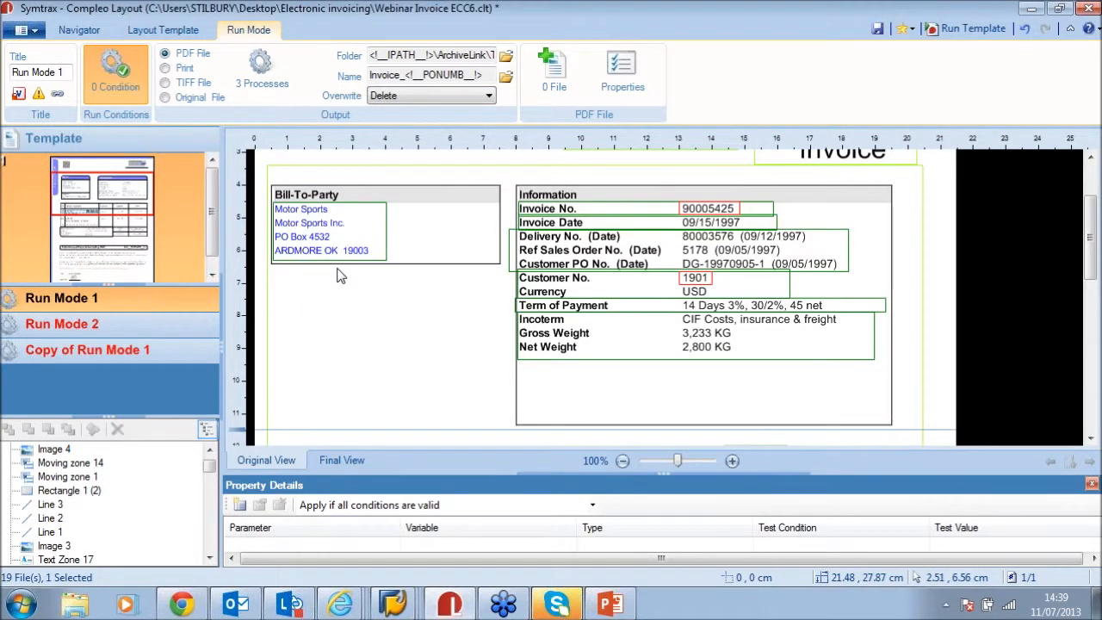
pyautogui.click(163, 30)
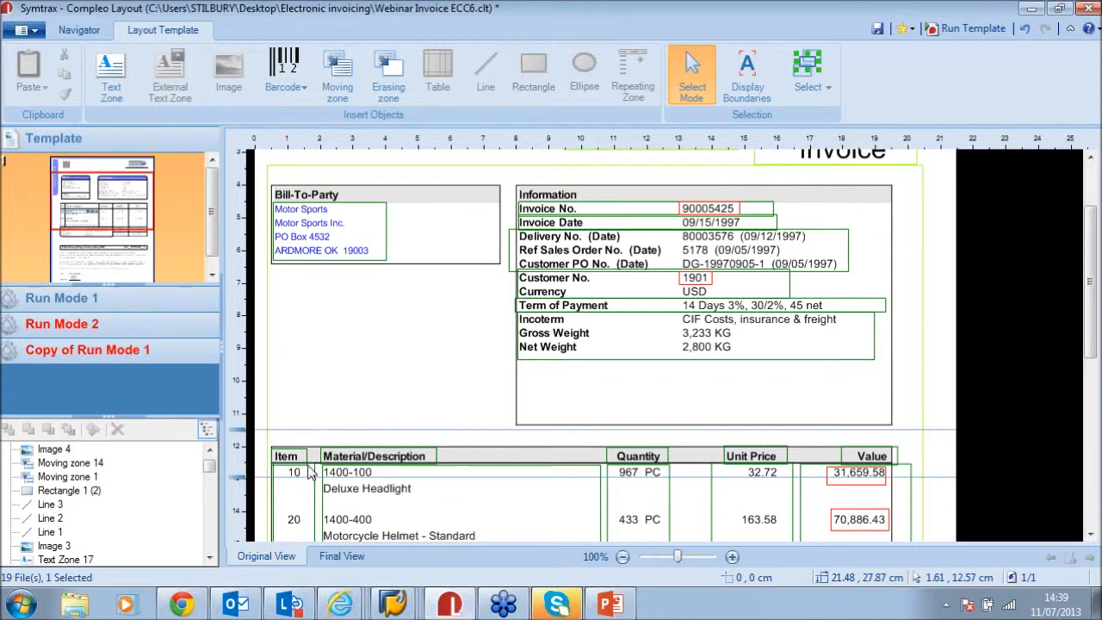
pyautogui.click(343, 557)
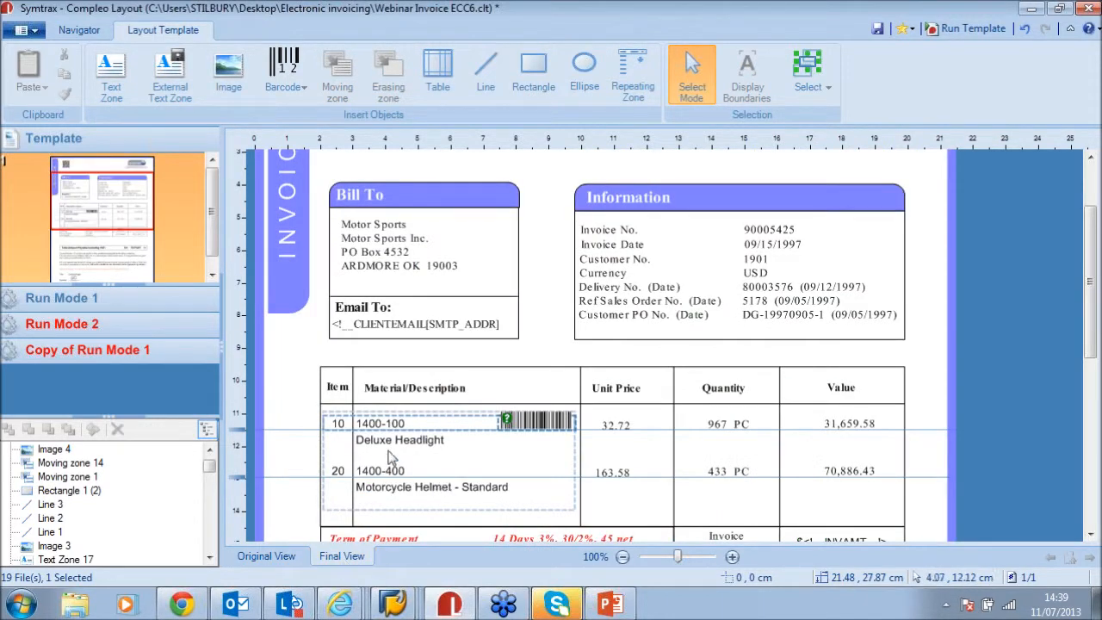
pyautogui.click(407, 329)
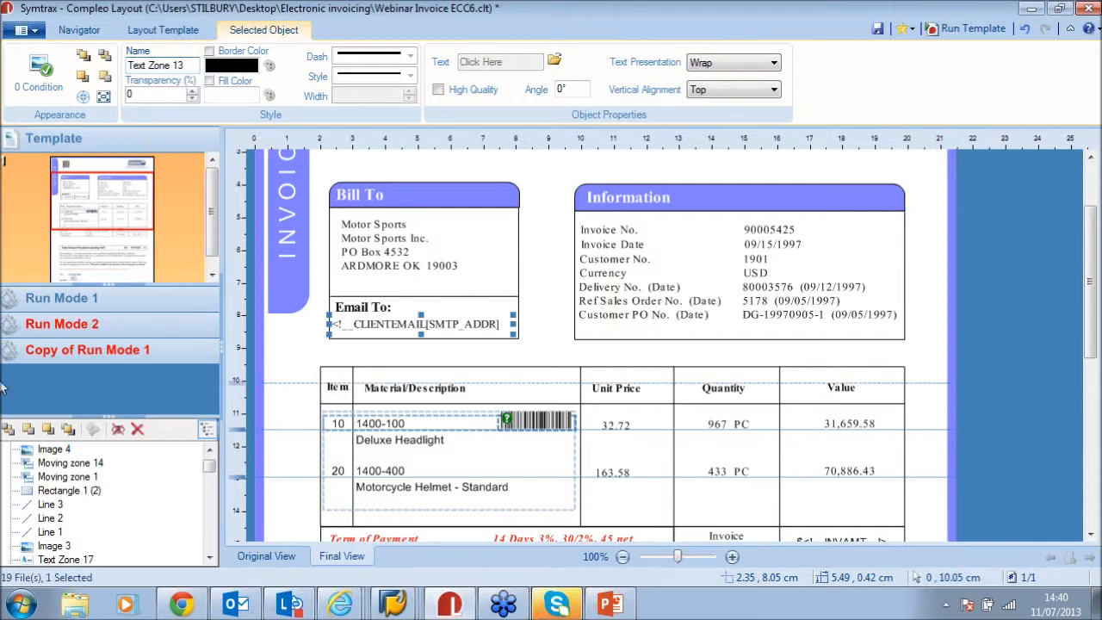
# Show Run Mode 1's PDF output settings
pyautogui.click(66, 298)
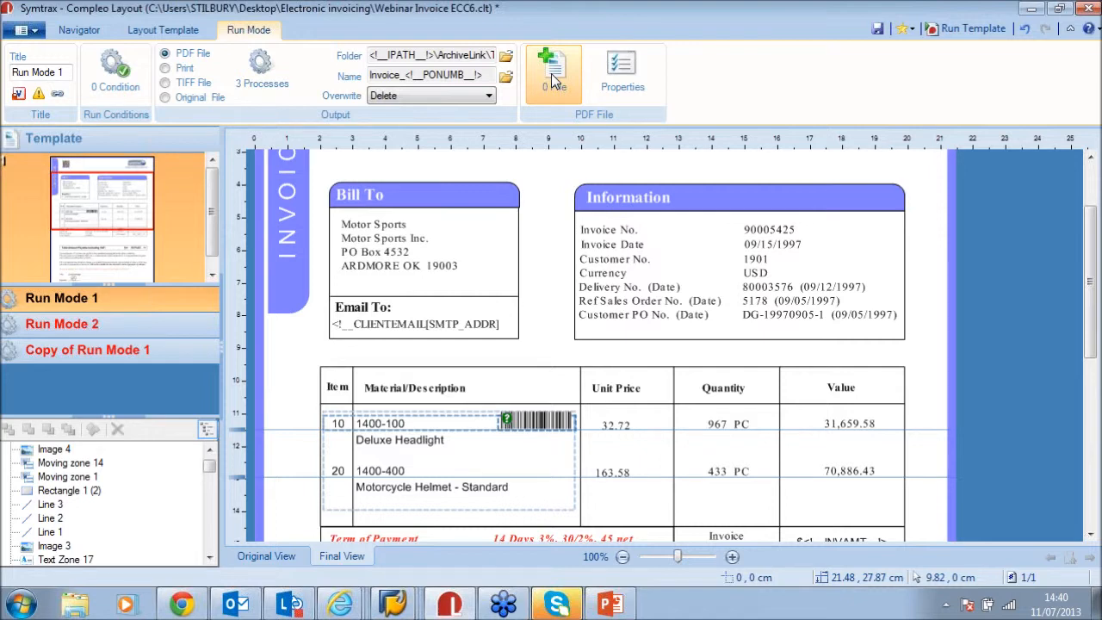
pyautogui.click(553, 80)
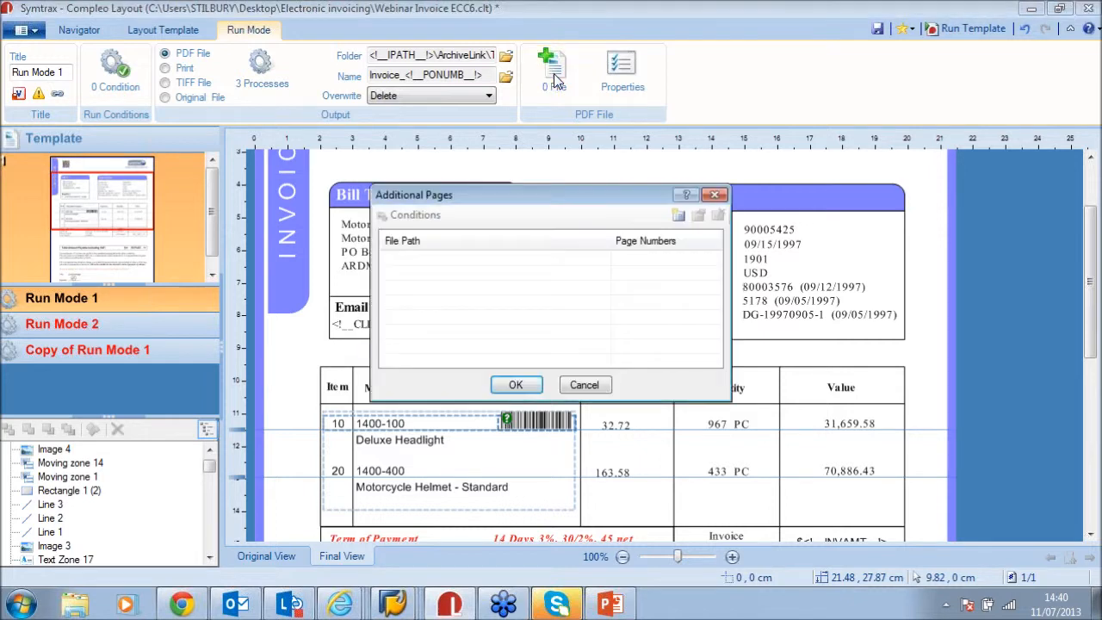
pyautogui.click(679, 216)
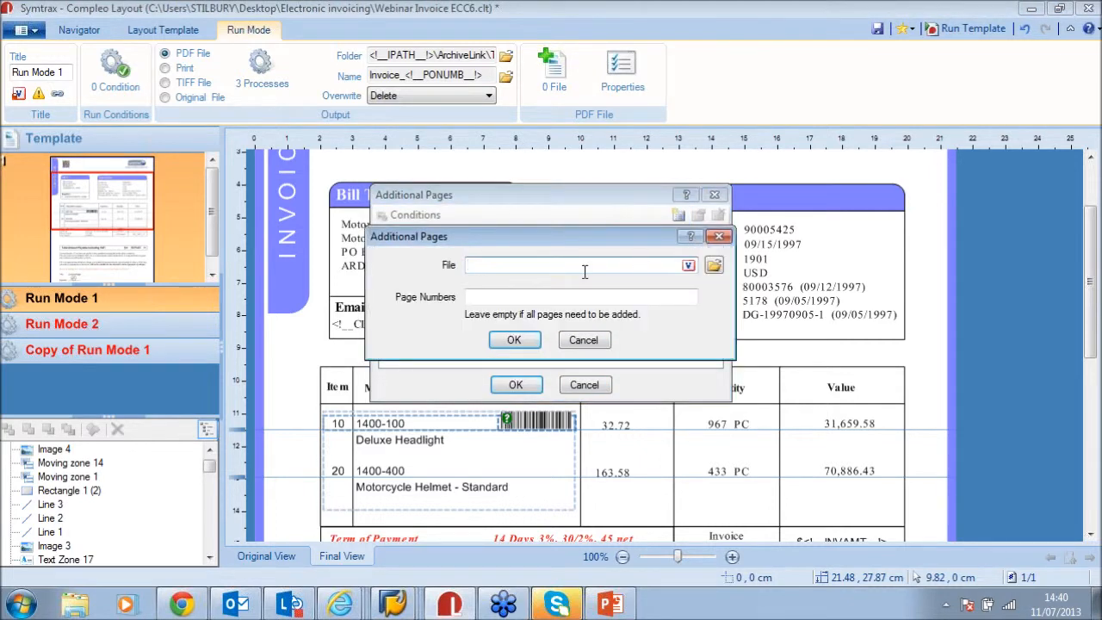
pyautogui.click(713, 266)
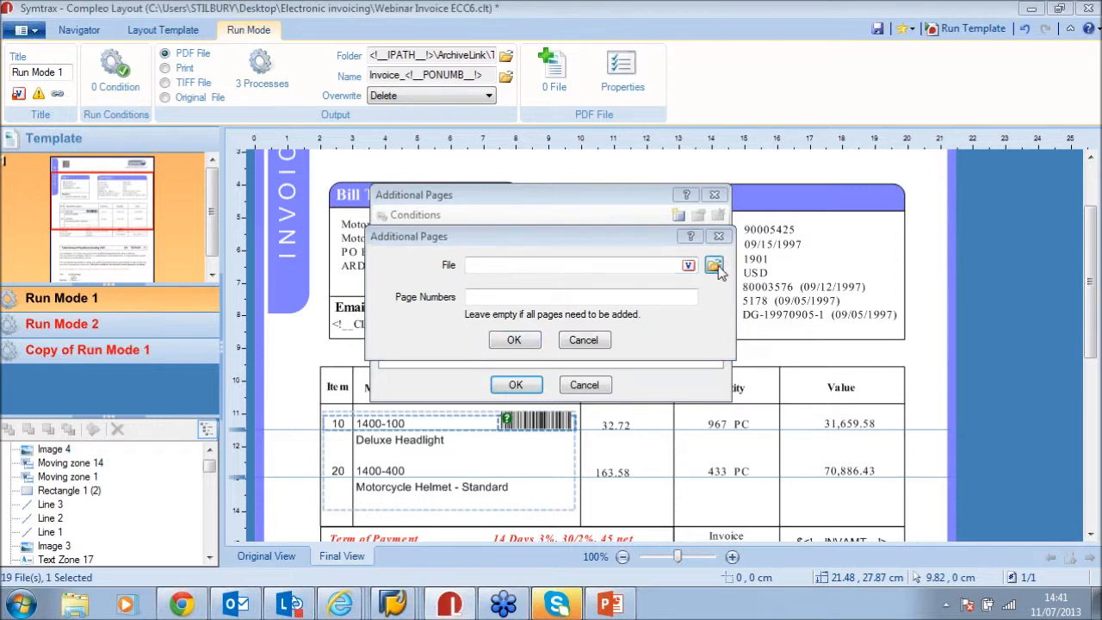
pyautogui.click(563, 297)
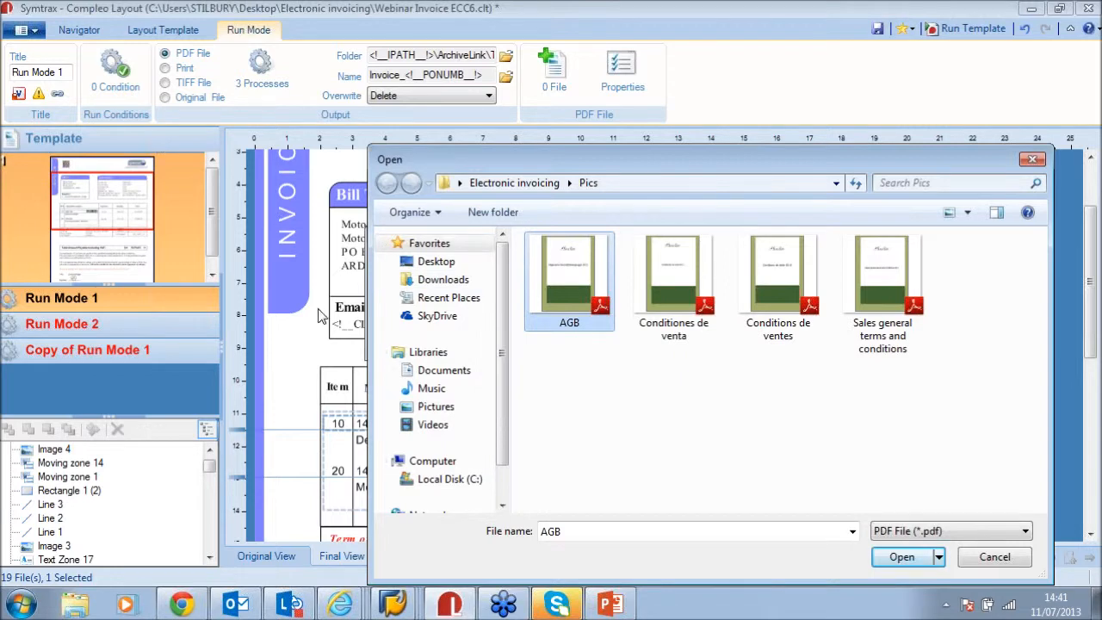
pyautogui.click(1002, 555)
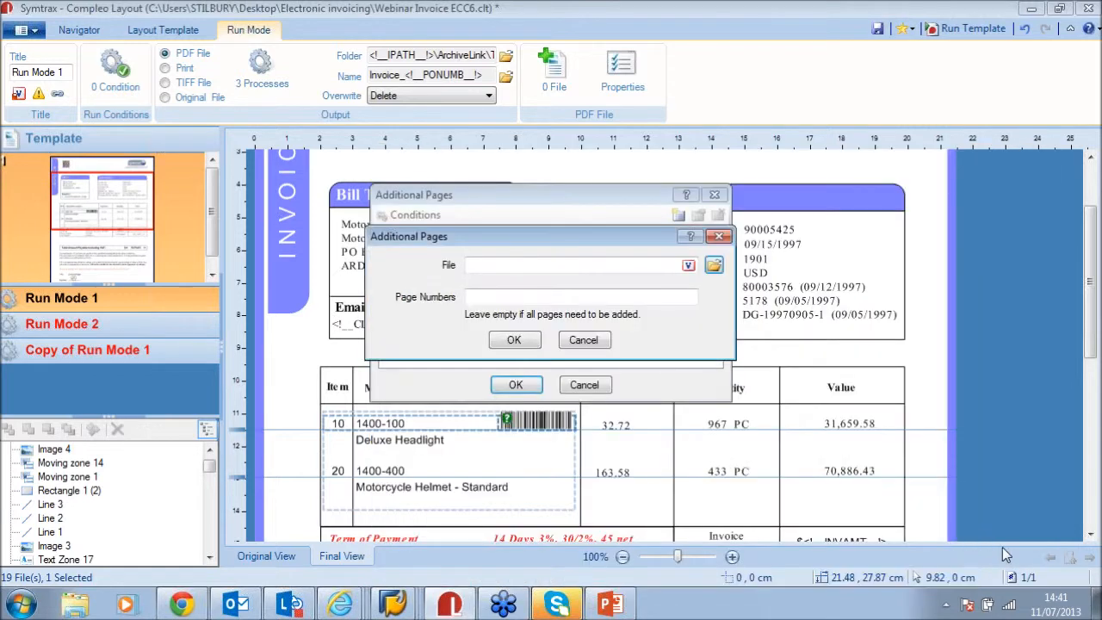
pyautogui.click(583, 340)
pyautogui.click(583, 384)
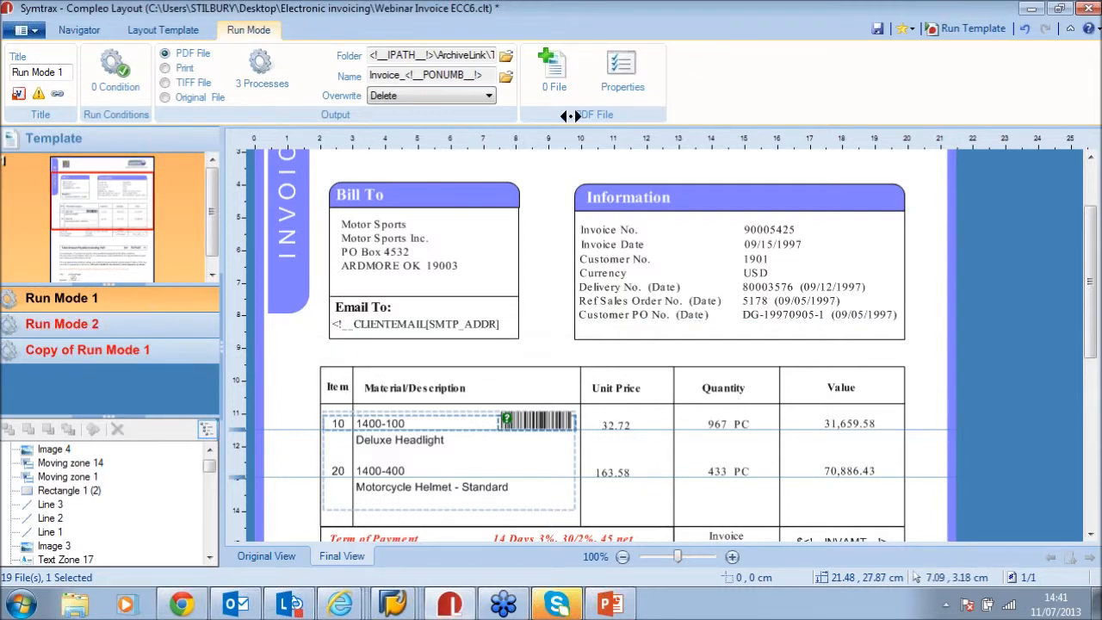
pyautogui.click(622, 73)
# Insert the User Name (RQOWNER) file variable into the PDF title
pyautogui.click(610, 175)
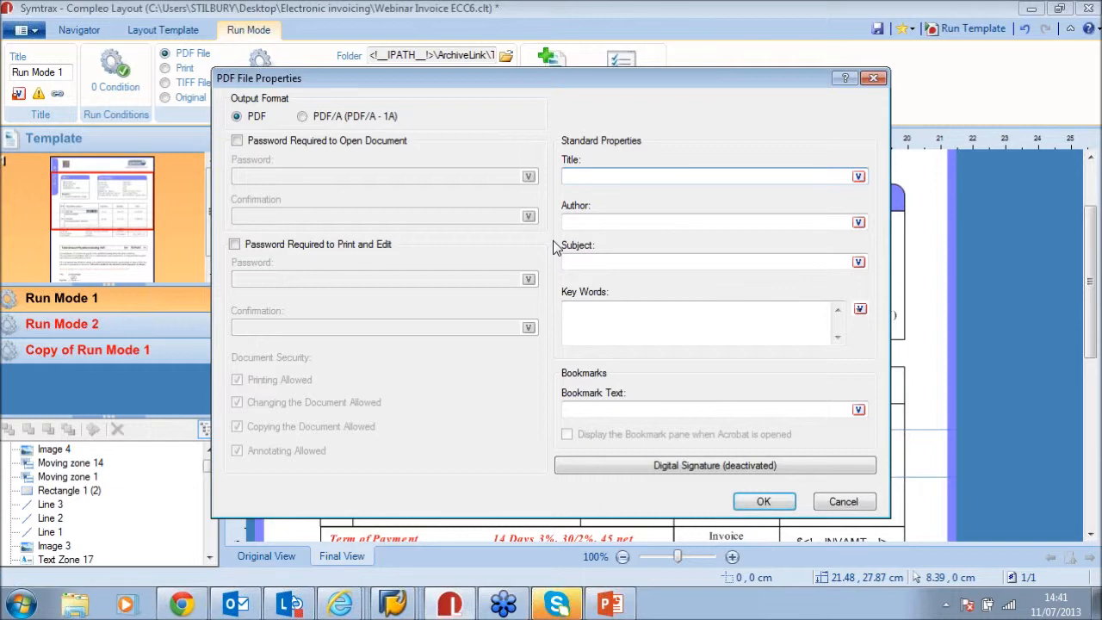
pyautogui.click(857, 177)
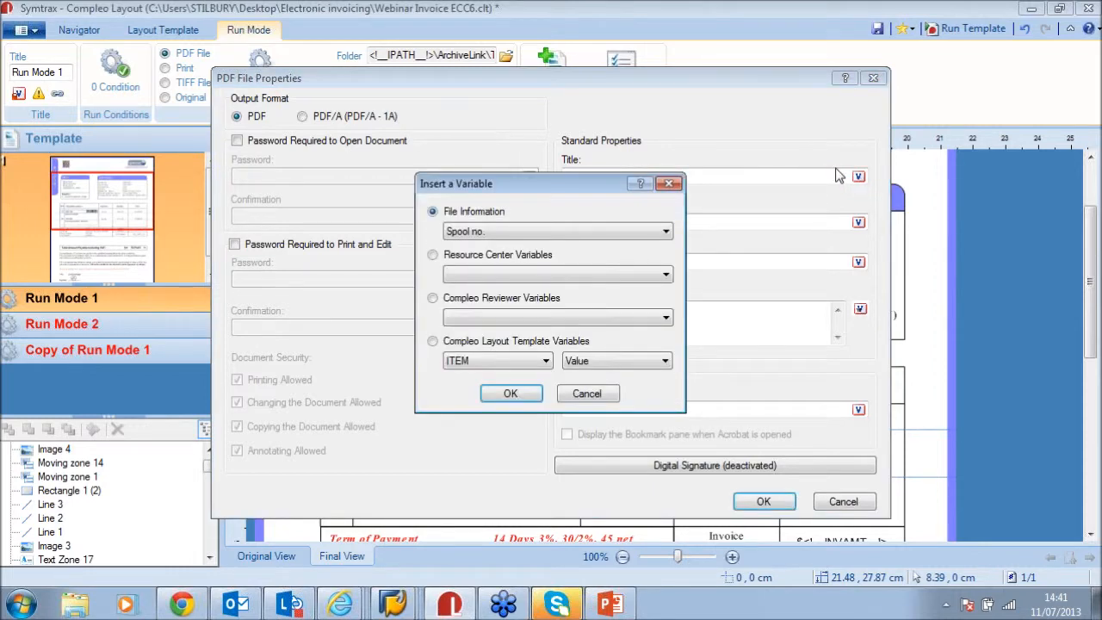
pyautogui.click(609, 231)
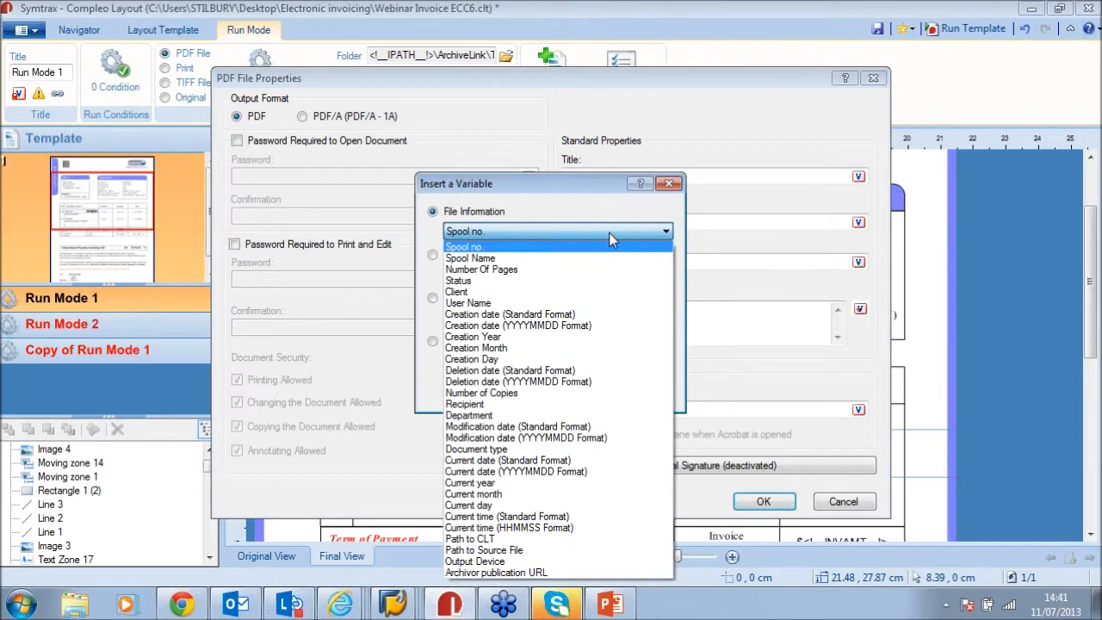
pyautogui.click(483, 304)
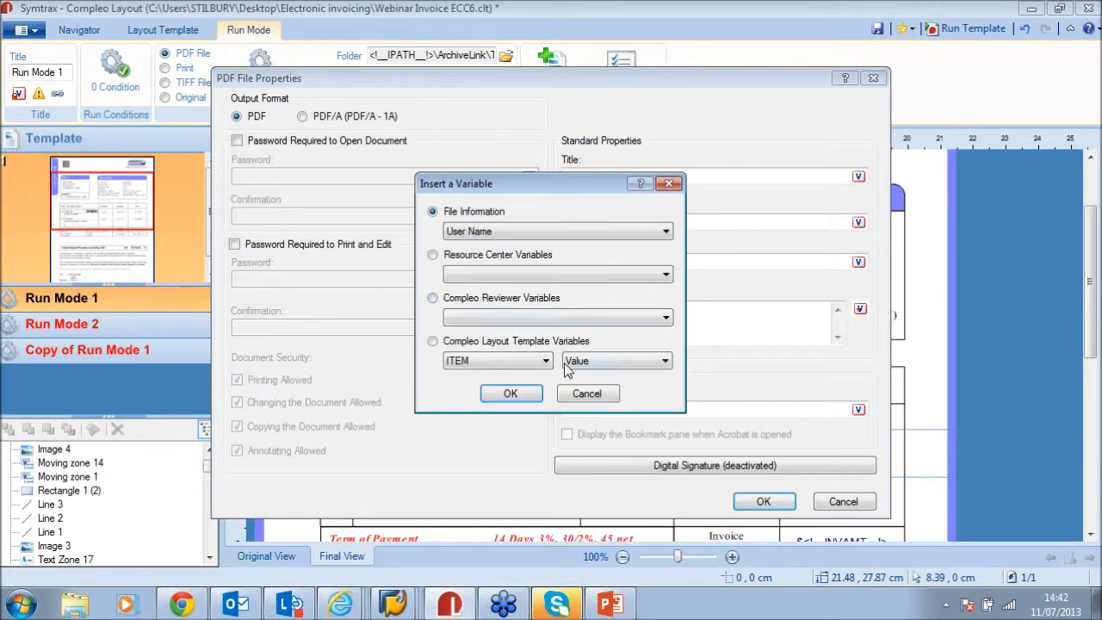
pyautogui.click(527, 394)
# Append 11/07/14.42 to the PDF title, apply the properties and save the template
pyautogui.write('M')
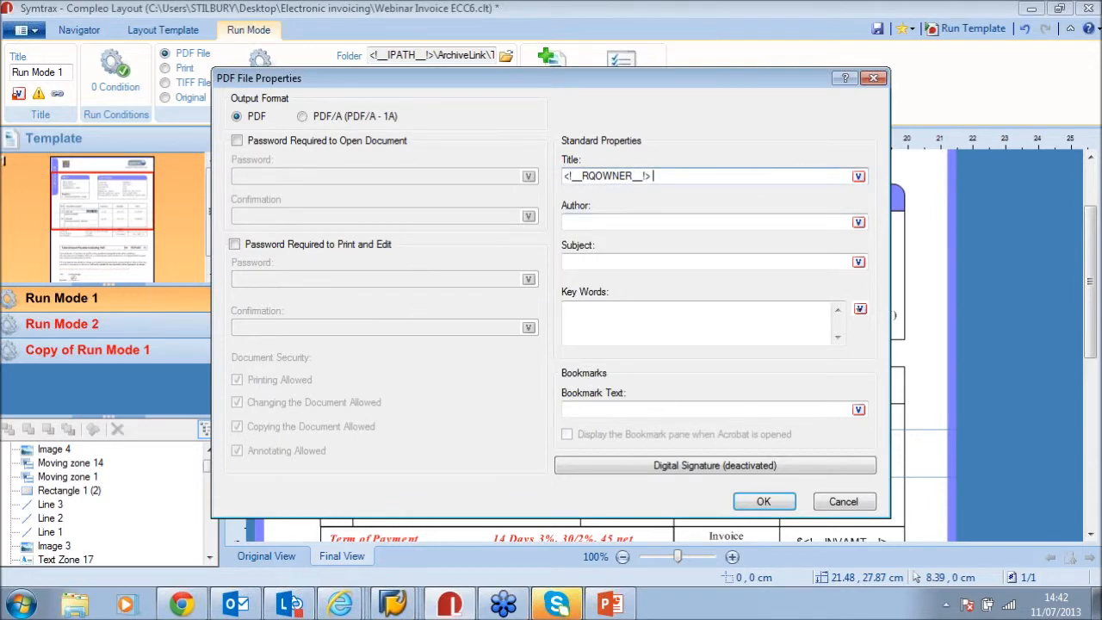
pyautogui.press('BackSpace')
pyautogui.write('11/07/14.42')
pyautogui.click(641, 175)
pyautogui.moveTo(633, 176); pyautogui.dragTo(593, 178)
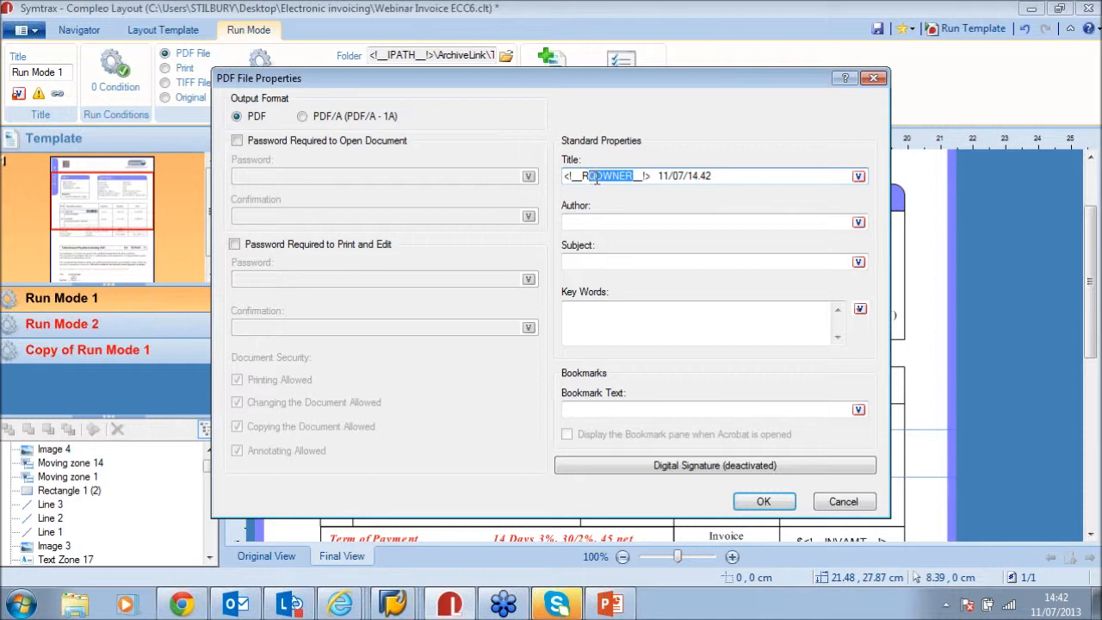
pyautogui.moveTo(781, 177); pyautogui.dragTo(644, 176)
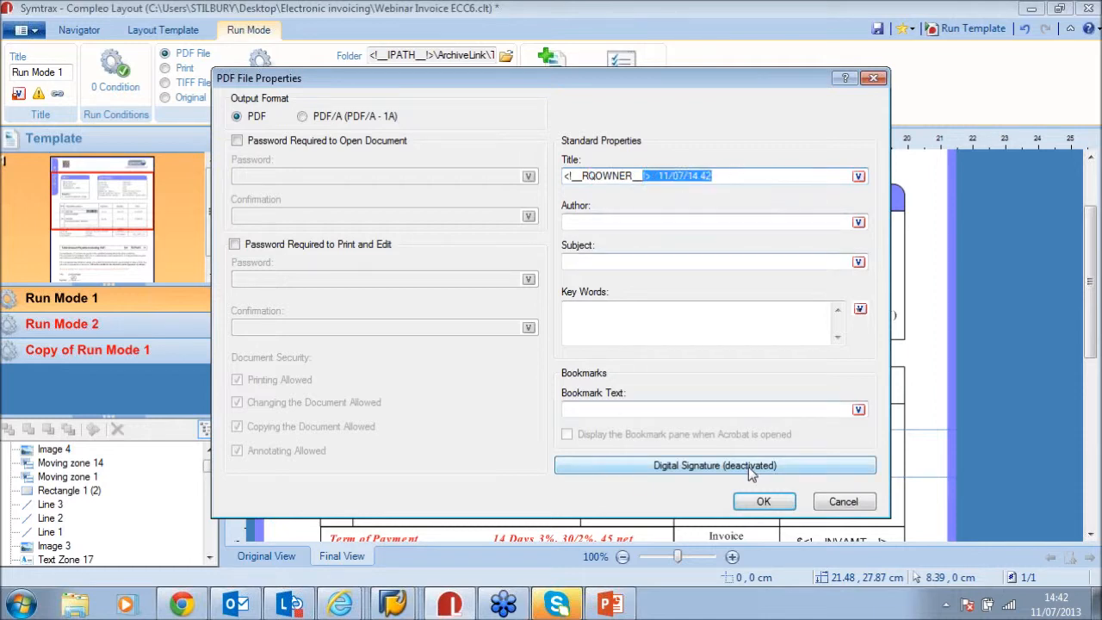
pyautogui.click(766, 504)
pyautogui.click(876, 30)
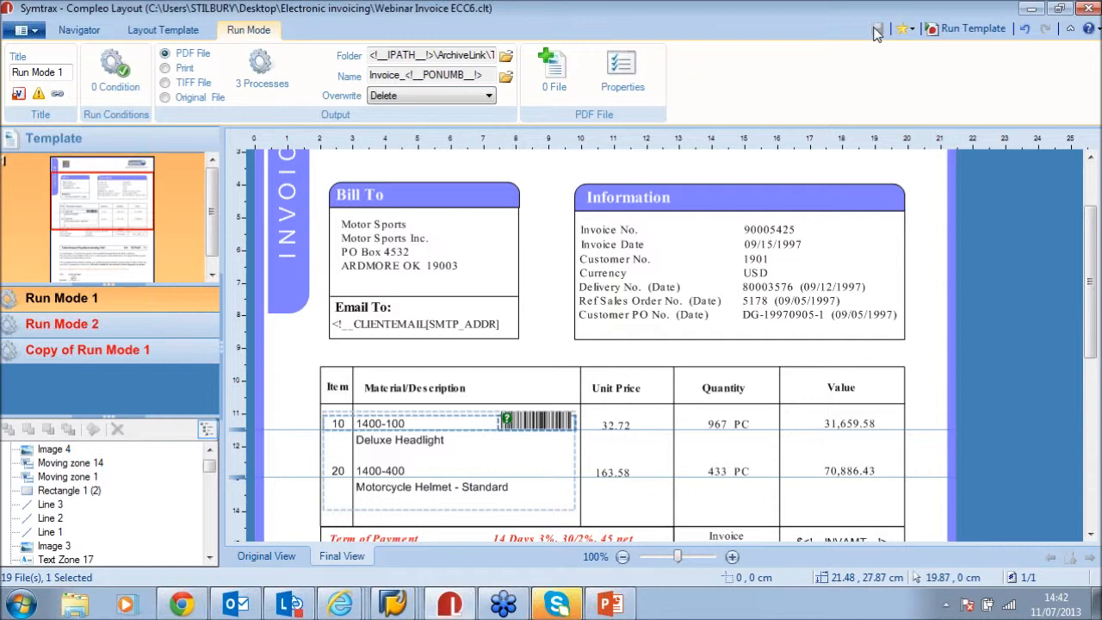
pyautogui.click(447, 324)
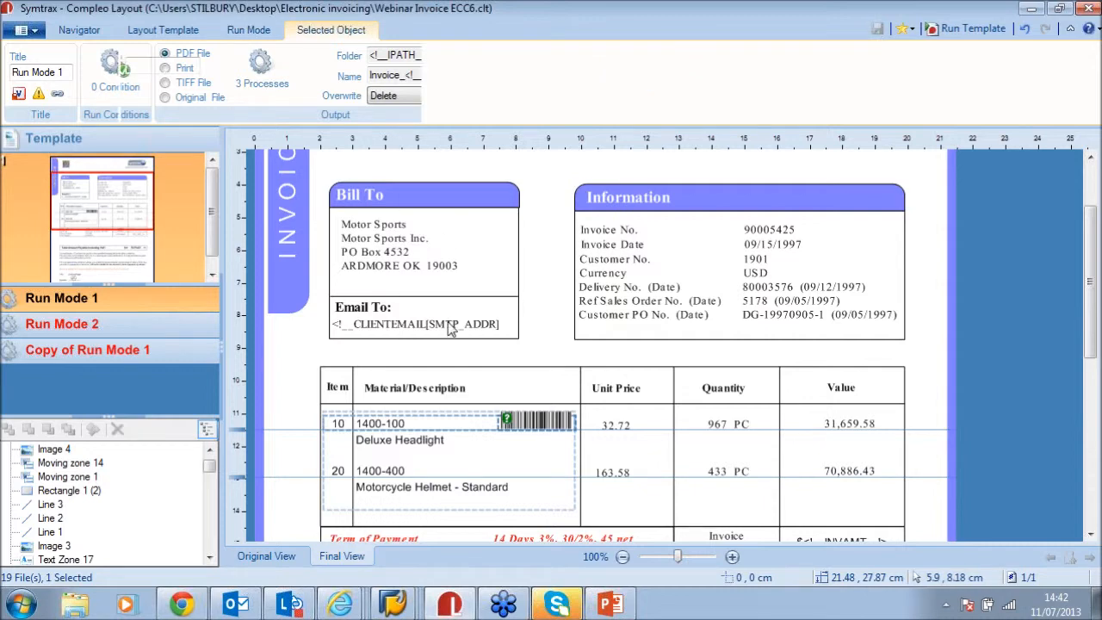
pyautogui.click(566, 258)
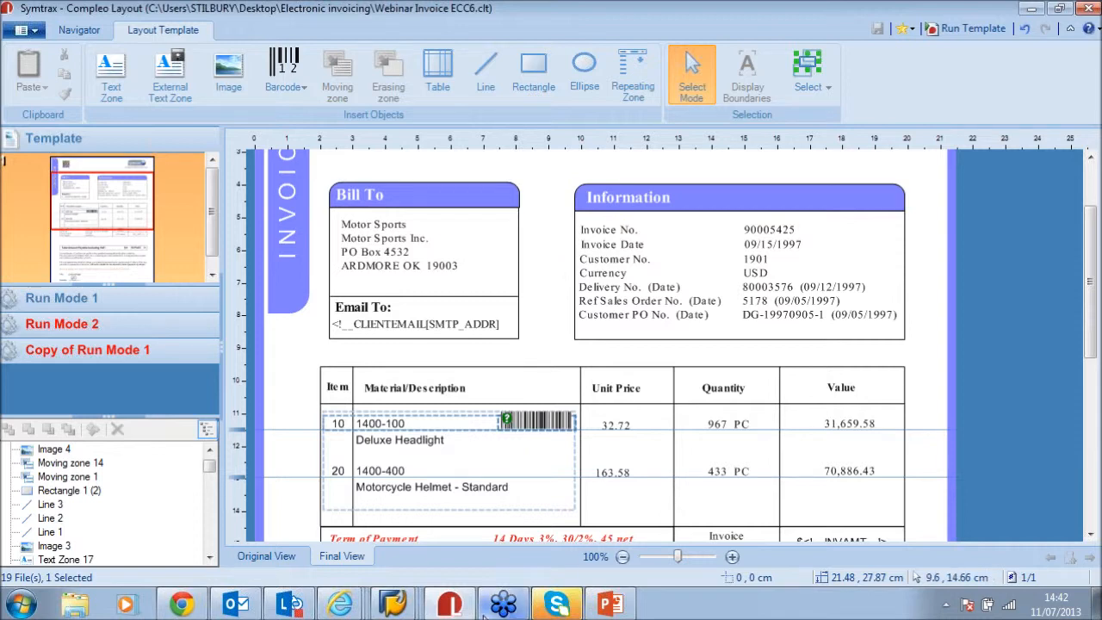
pyautogui.moveTo(391, 605)
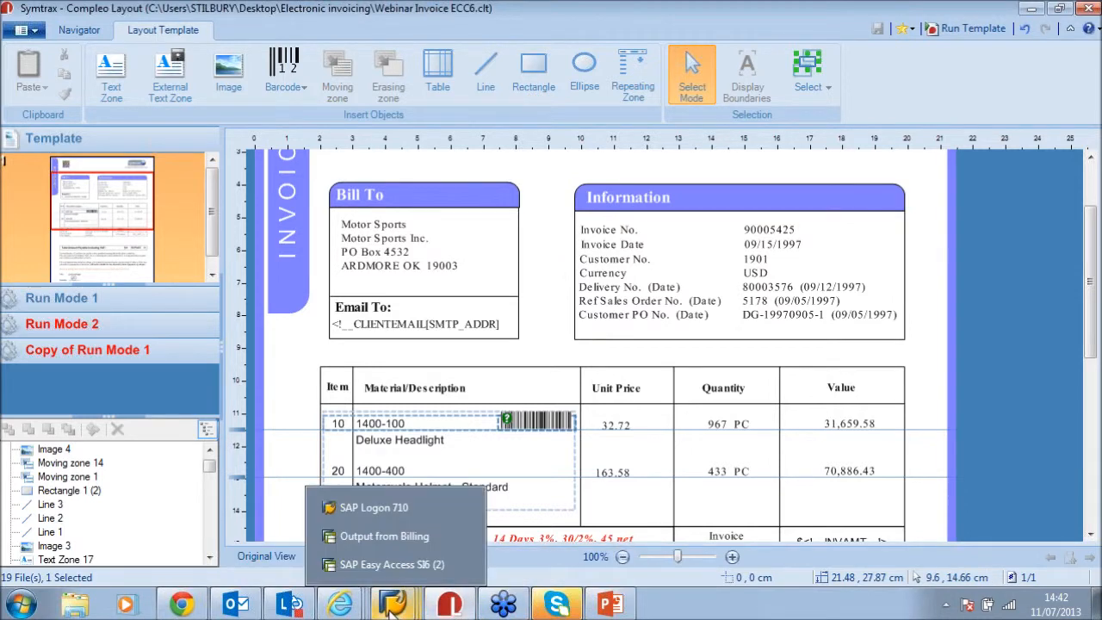
pyautogui.click(384, 536)
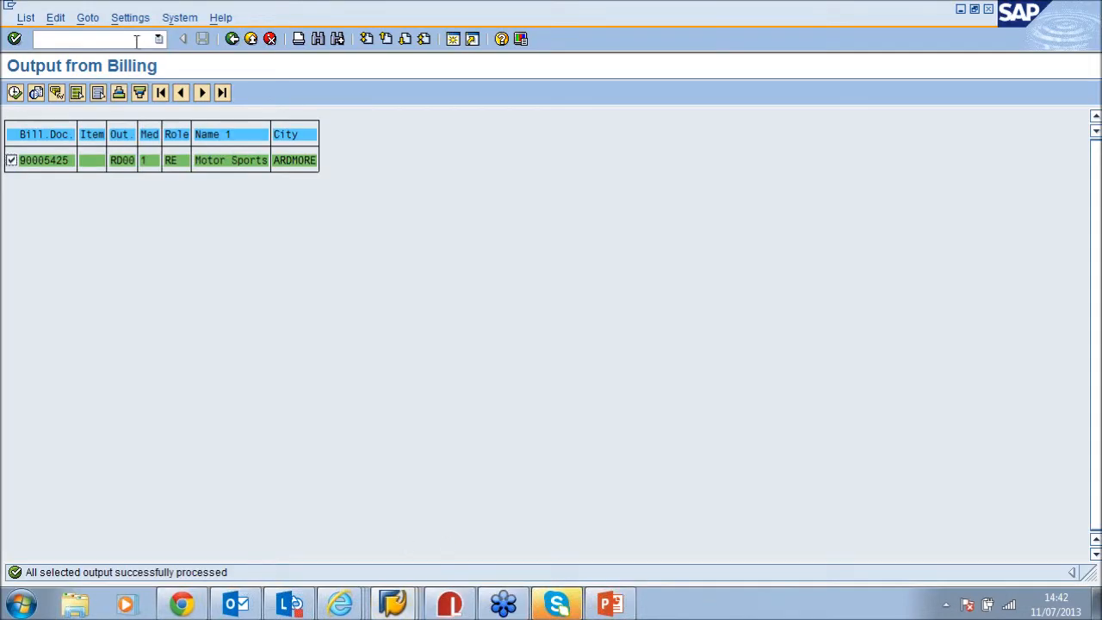
# Return to the SAP main menu with /n and open XD02 Customer Change for the invoice's customer
pyautogui.write('/n')
pyautogui.press('Return')
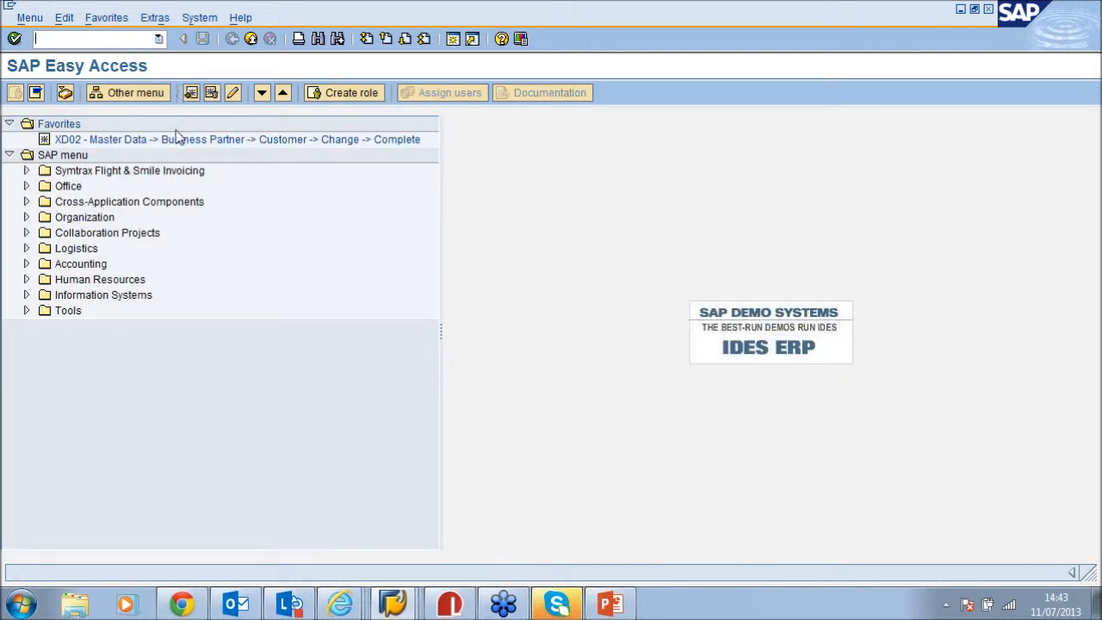
pyautogui.doubleClick(154, 140)
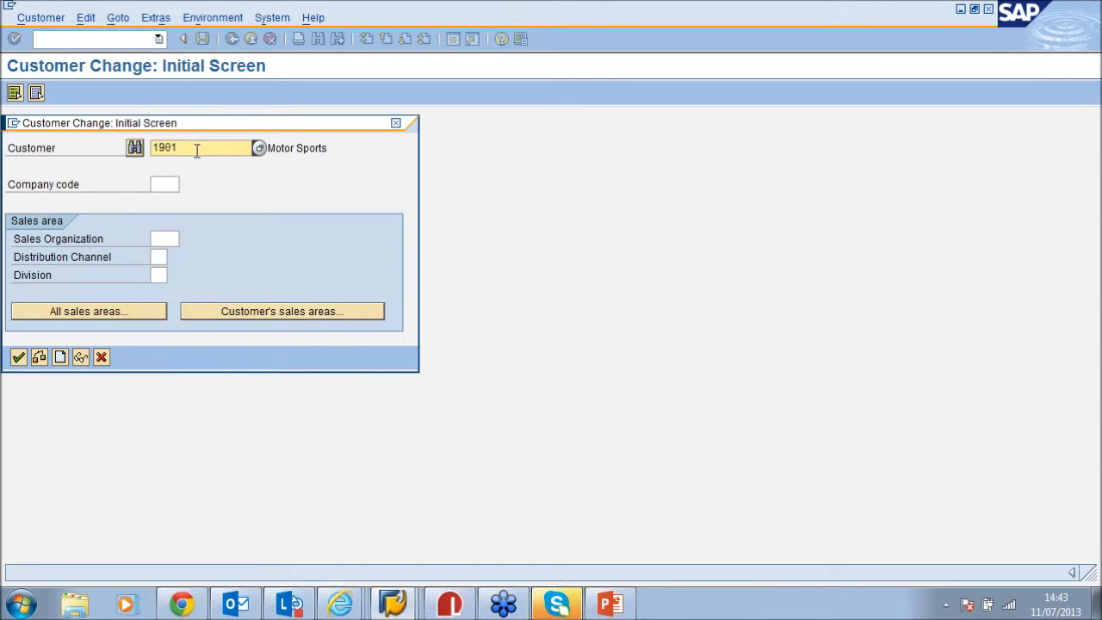
pyautogui.press('Return')
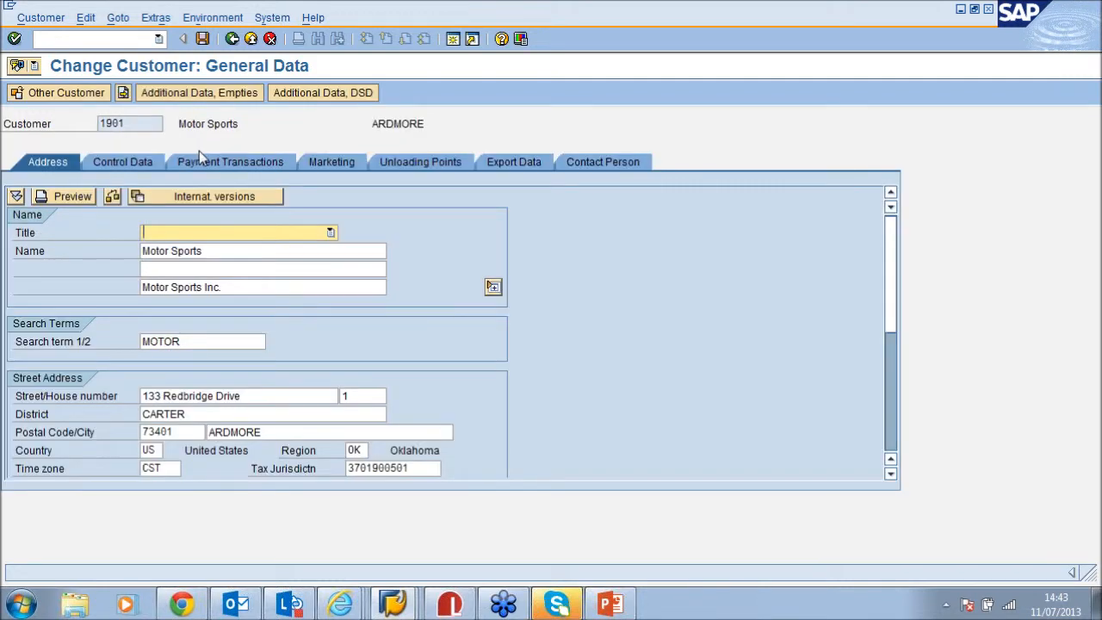
# Open the Motor Sports contact person's details and enter their e-mail address
pyautogui.click(609, 169)
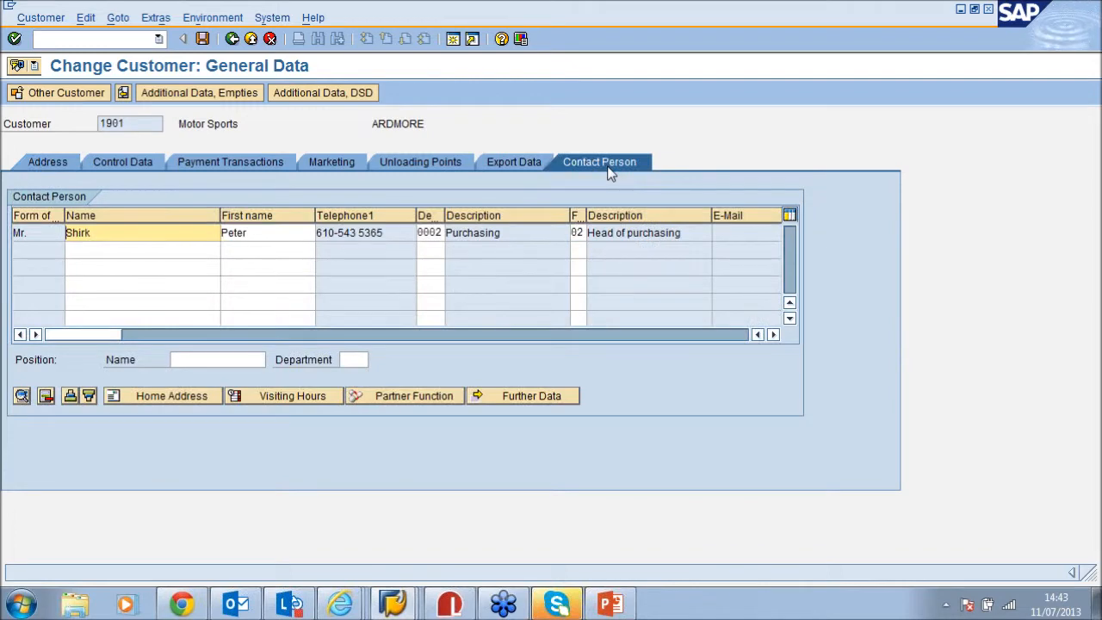
pyautogui.doubleClick(35, 232)
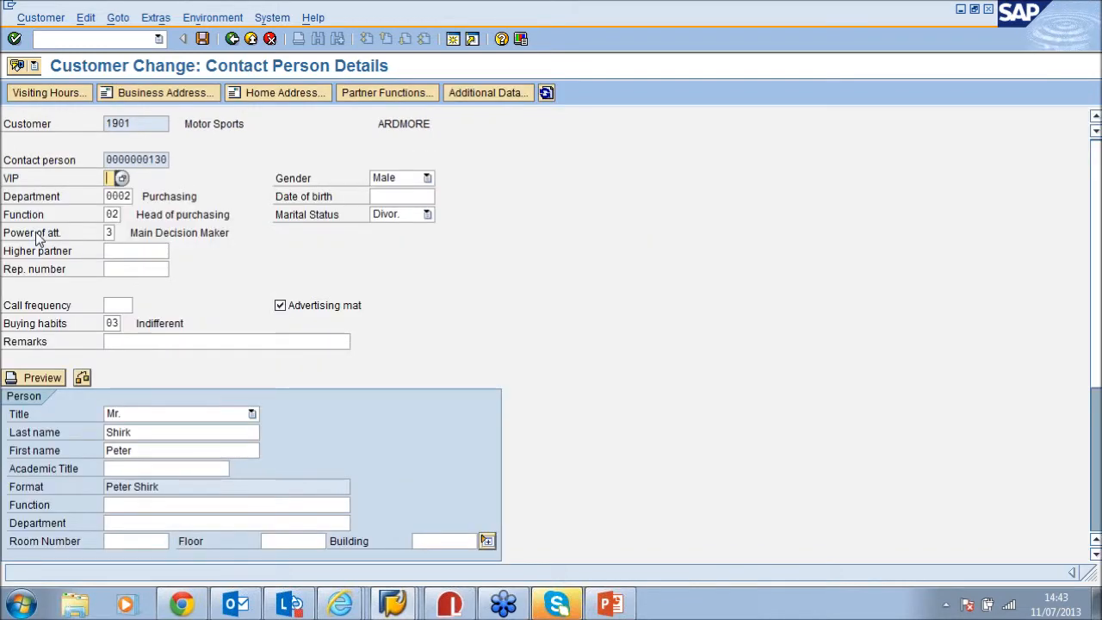
pyautogui.scroll(-4, 1092, 482)
pyautogui.moveTo(1091, 482); pyautogui.dragTo(1097, 571)
pyautogui.click(1096, 519)
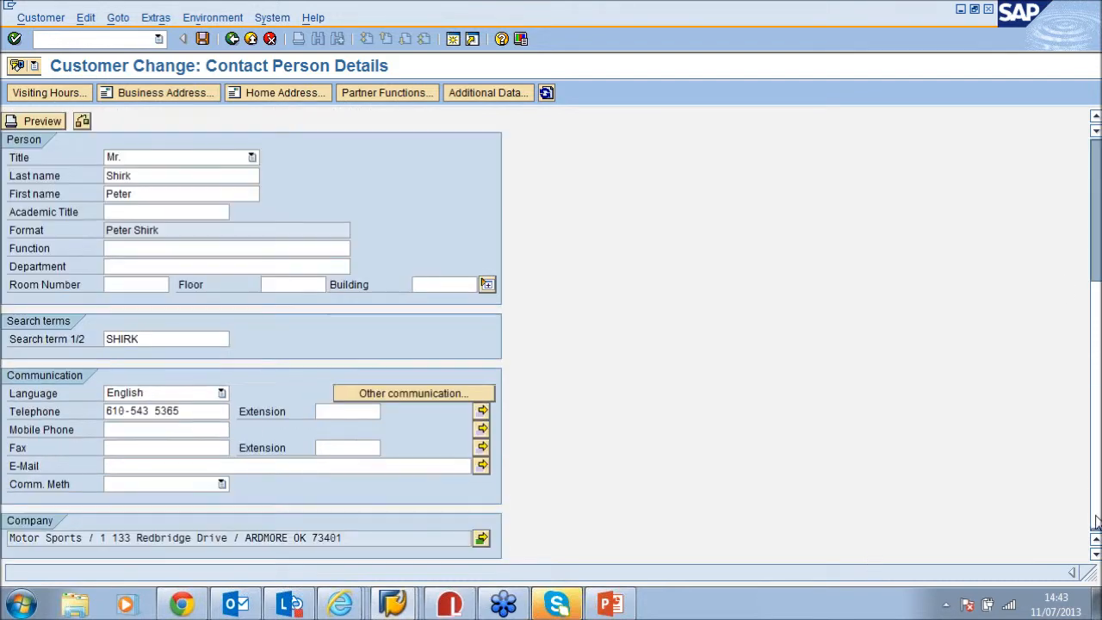
pyautogui.click(187, 466)
pyautogui.write('ST')
pyautogui.press('BackSpace')
pyautogui.press('BackSpace')
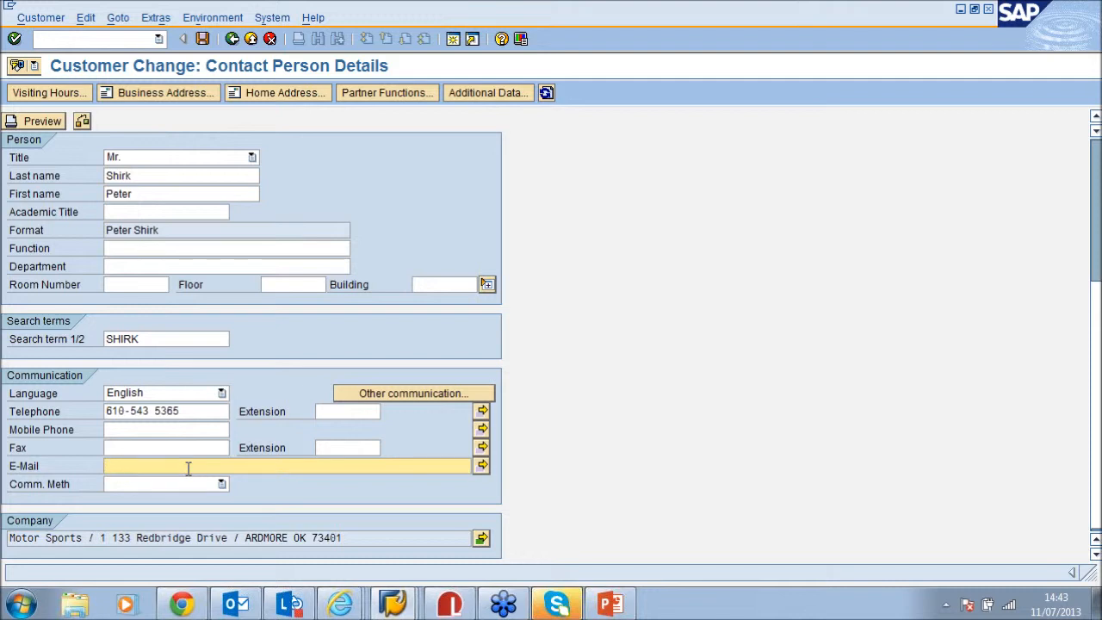
# Save the contact change, leave the customer screen and return to Compleo Layout
pyautogui.click(202, 38)
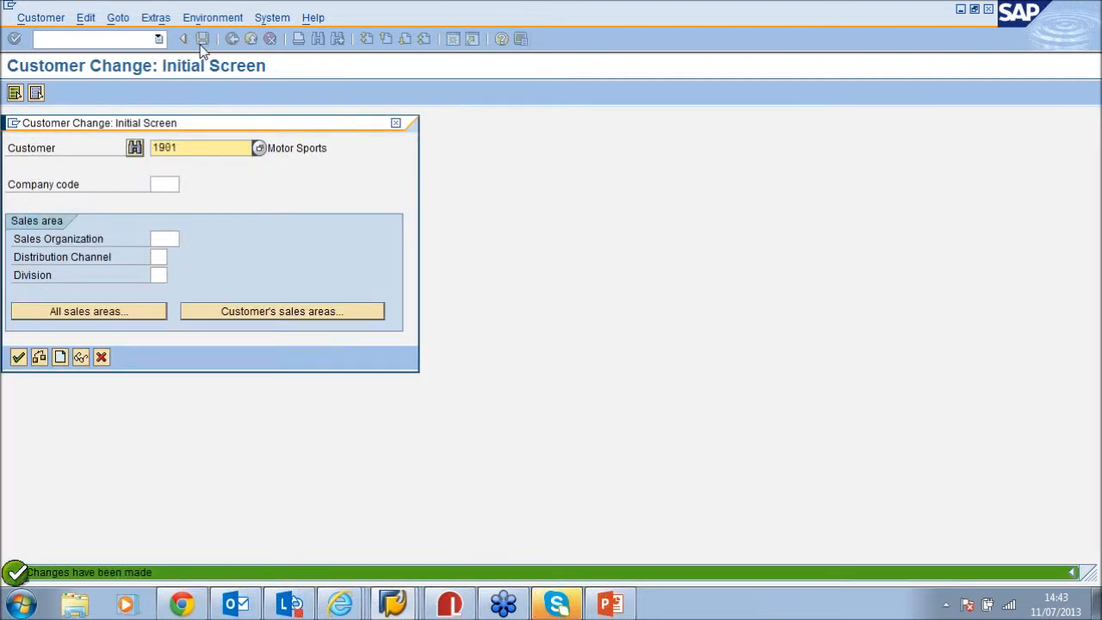
pyautogui.click(397, 126)
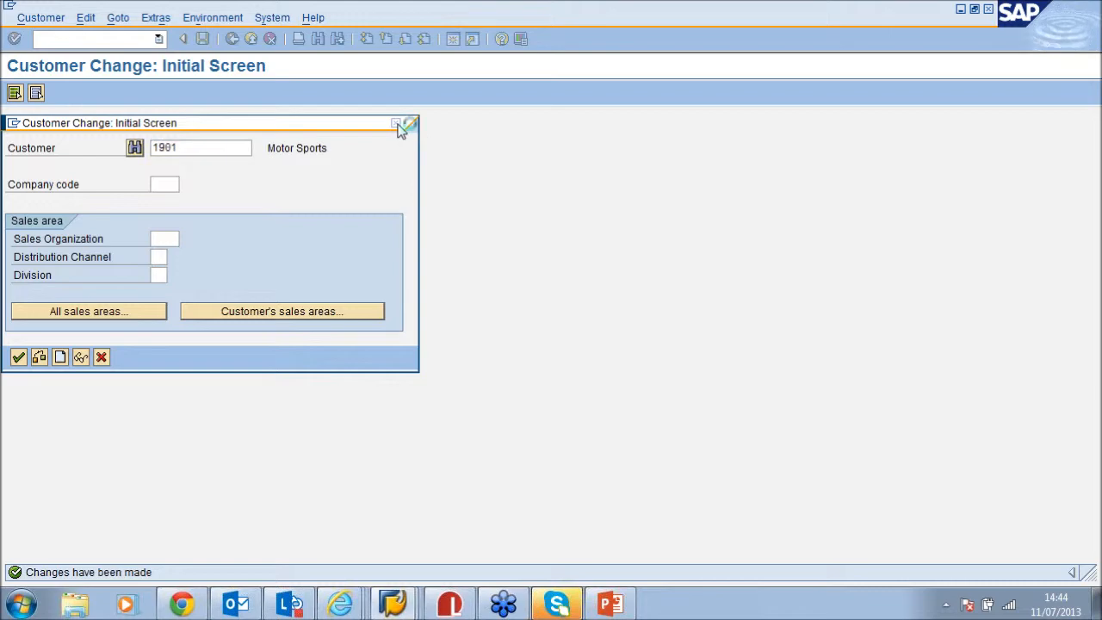
pyautogui.click(461, 605)
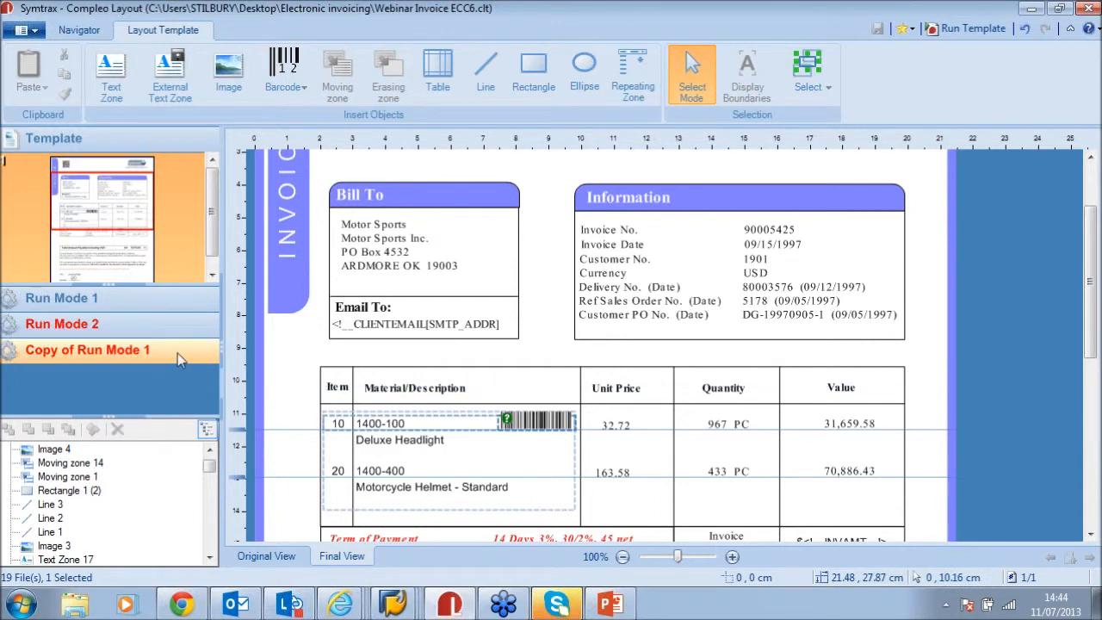
# List Run Mode 1's three processes and review the Upload to SAP settings without changes
pyautogui.click(155, 303)
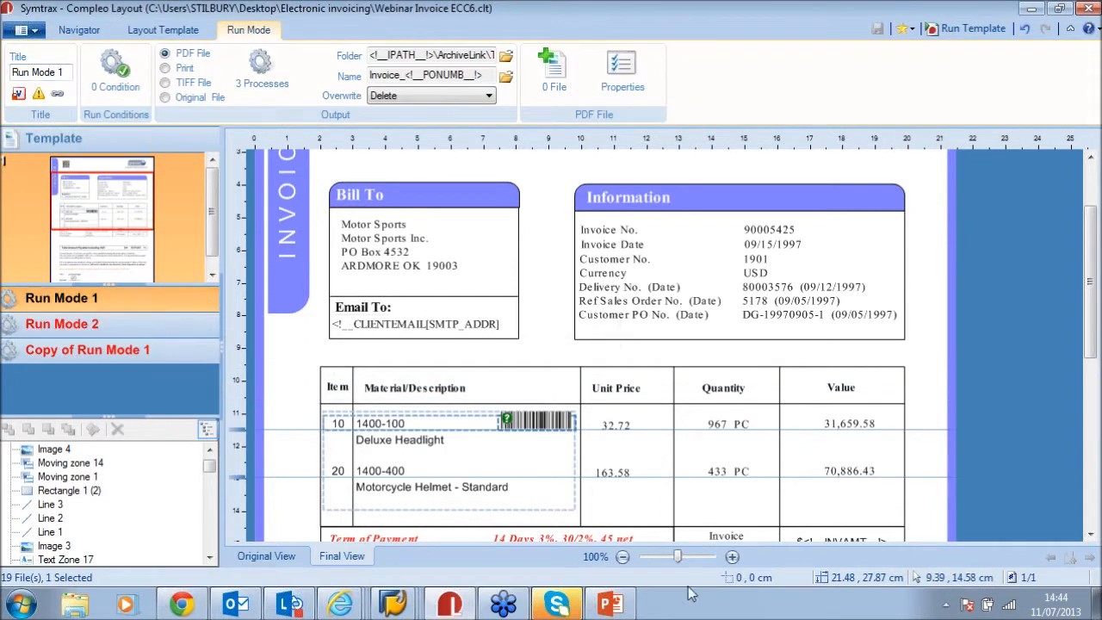
pyautogui.click(262, 67)
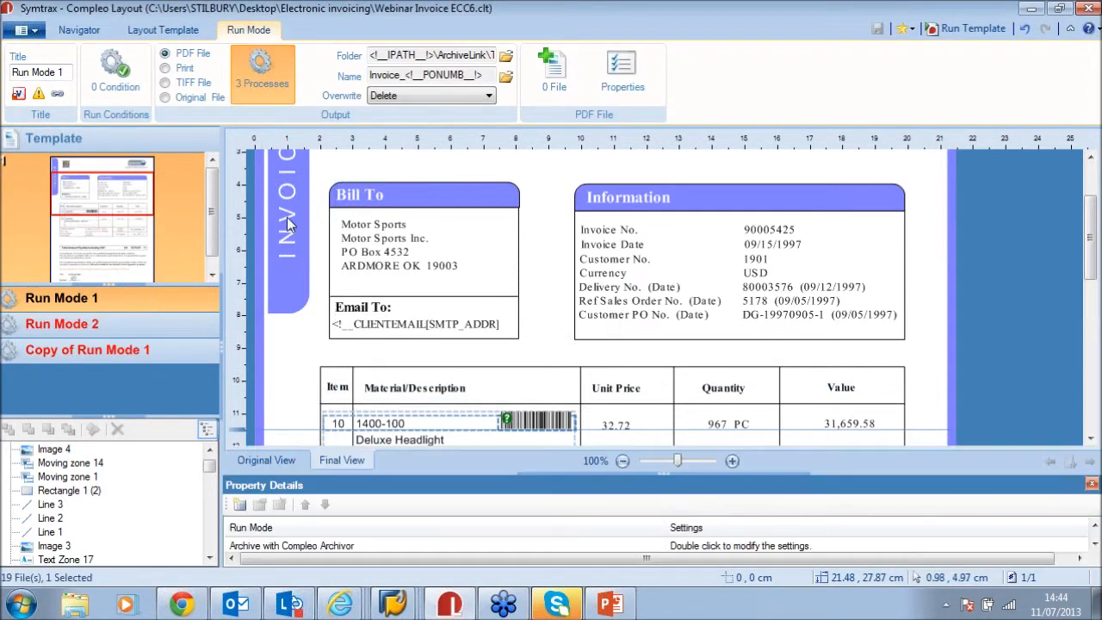
pyautogui.moveTo(666, 475); pyautogui.dragTo(666, 409)
pyautogui.doubleClick(250, 509)
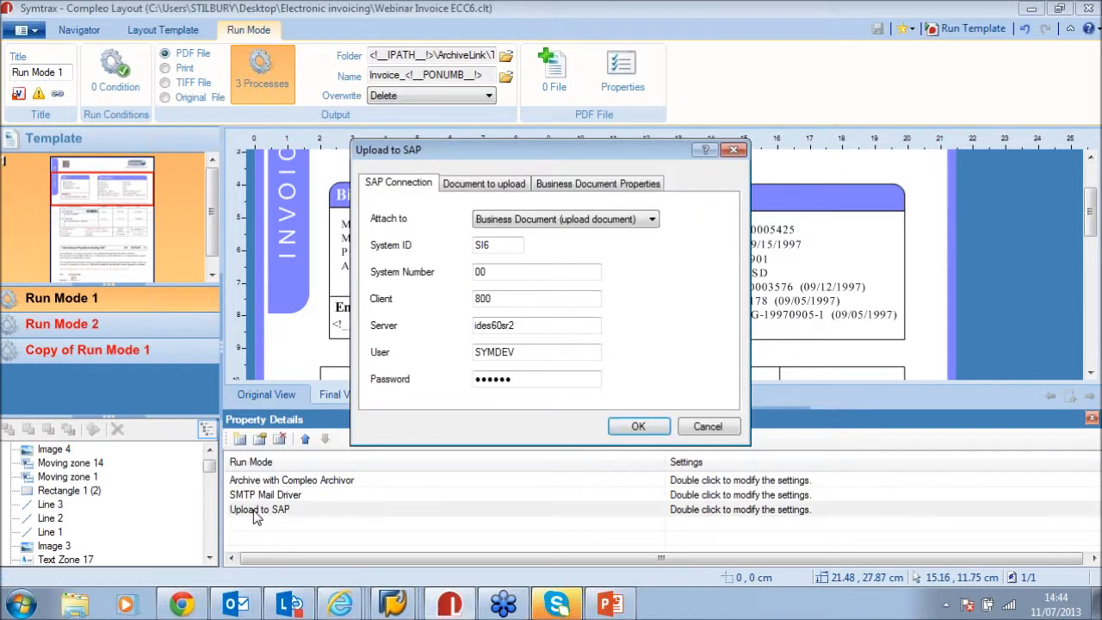
pyautogui.click(495, 192)
pyautogui.click(403, 184)
pyautogui.click(708, 427)
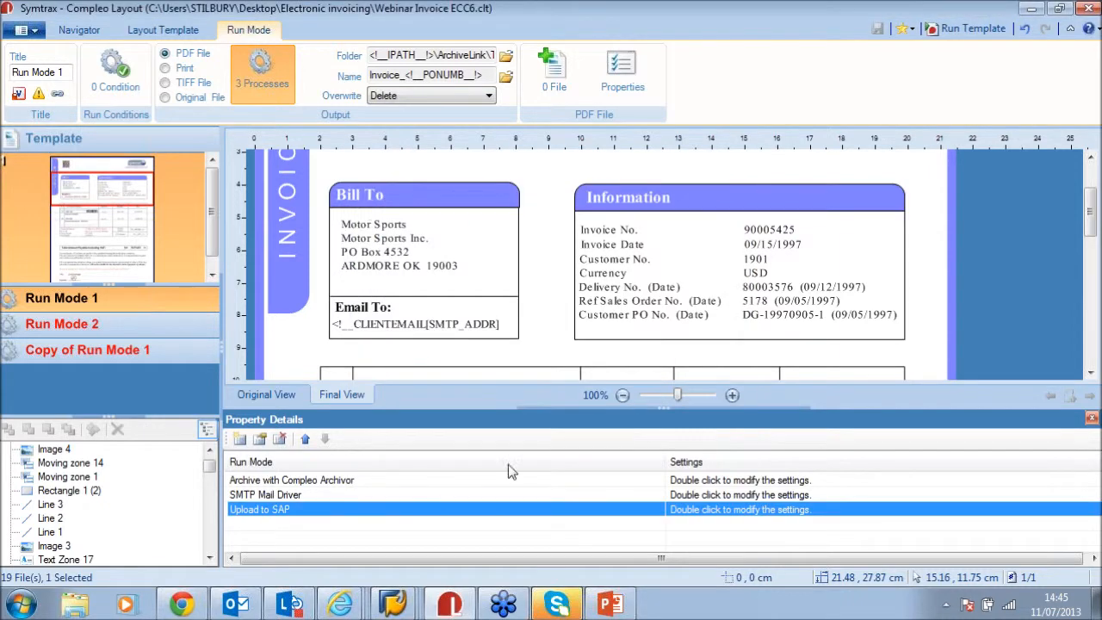
# In the SMTP Mail Driver settings, switch the message header to plain text and back to HTML
pyautogui.doubleClick(284, 495)
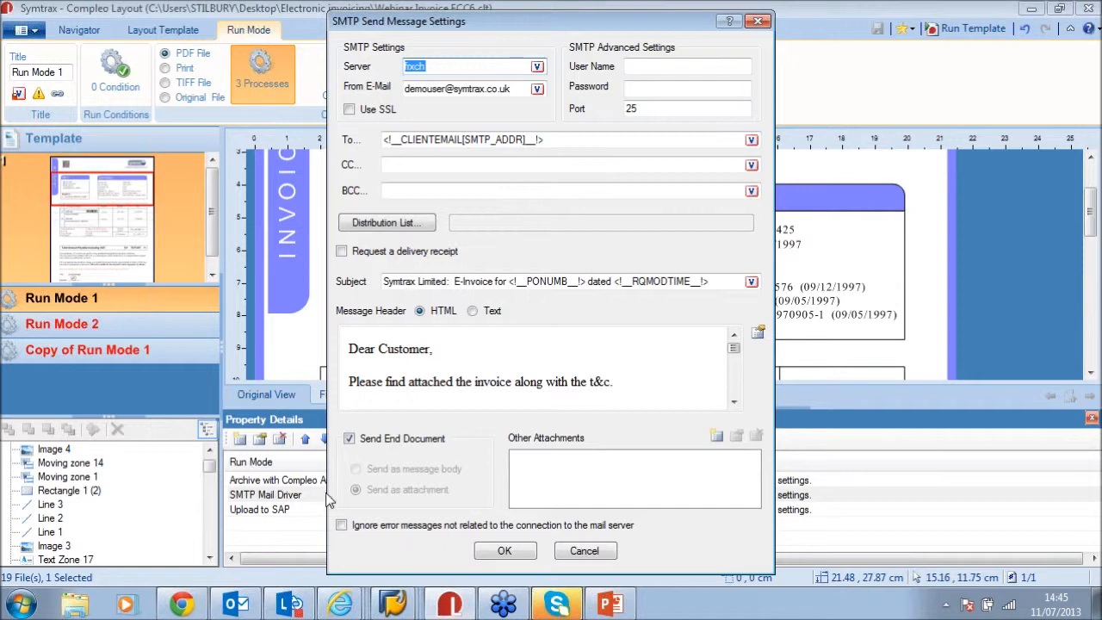
pyautogui.click(558, 379)
pyautogui.moveTo(733, 348)
pyautogui.mouseDown()
pyautogui.moveTo(734, 392)
pyautogui.moveTo(738, 346)
pyautogui.mouseUp()
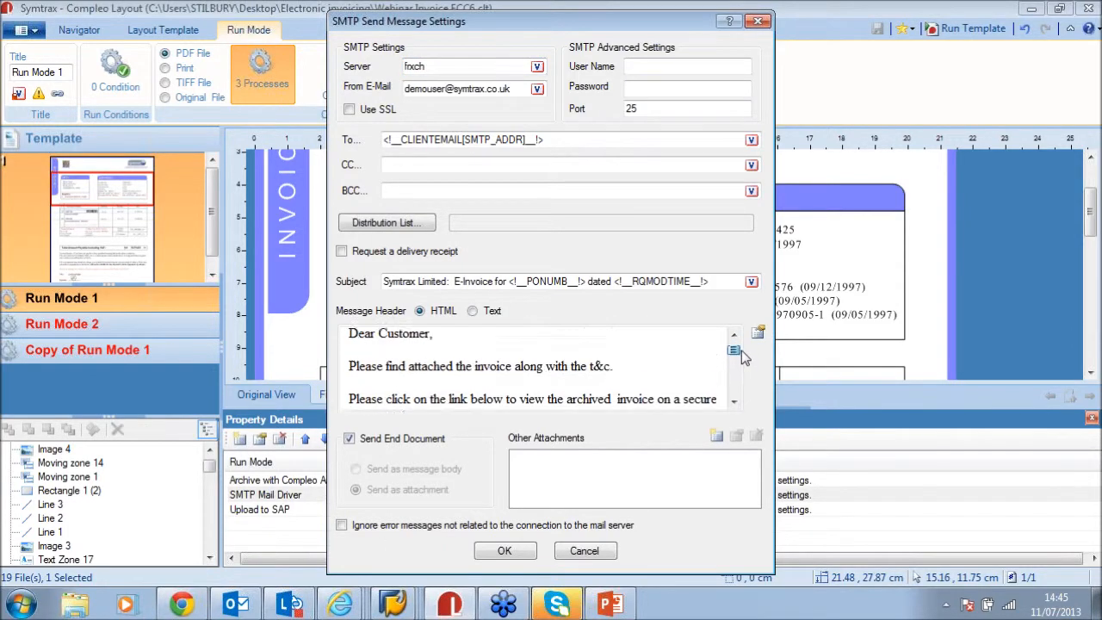
pyautogui.click(472, 311)
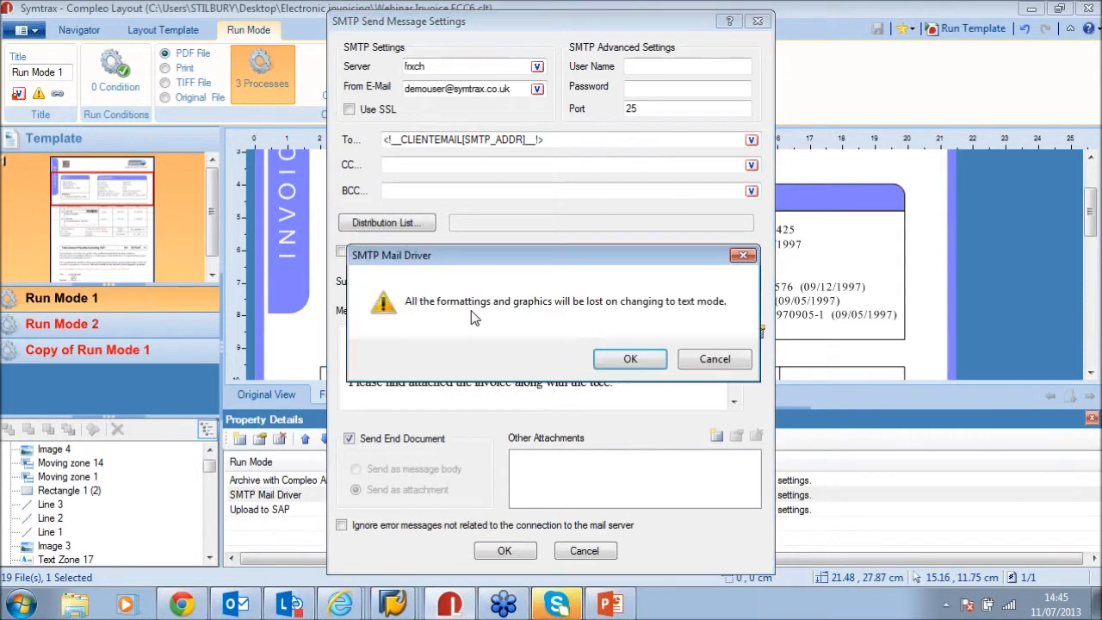
pyautogui.click(633, 359)
pyautogui.moveTo(733, 340)
pyautogui.mouseDown()
pyautogui.moveTo(731, 387)
pyautogui.moveTo(731, 350)
pyautogui.mouseUp()
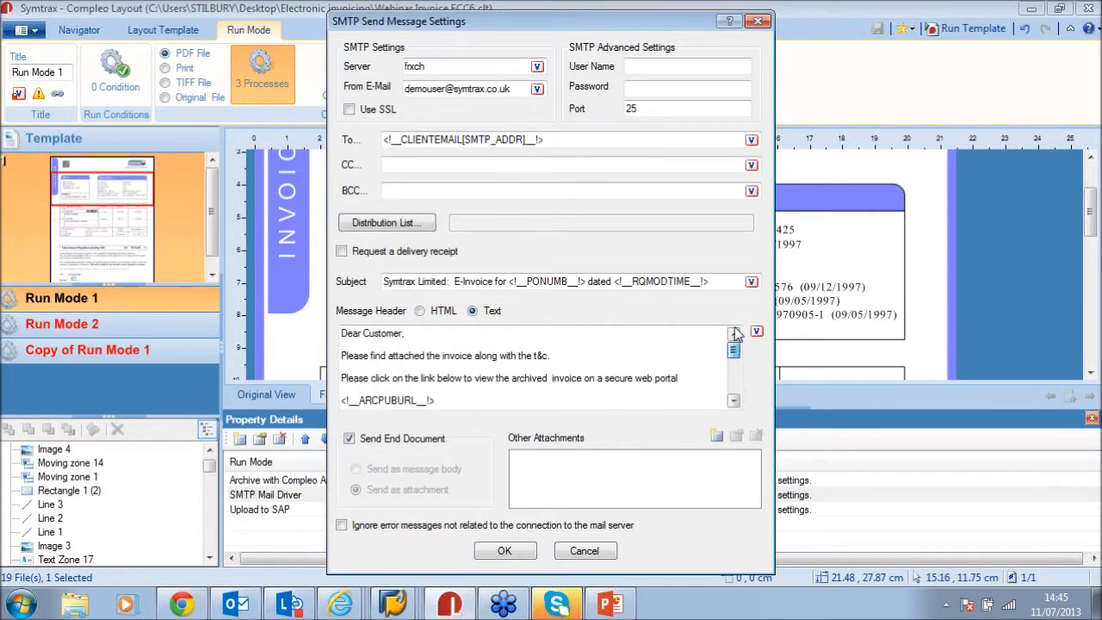
pyautogui.click(419, 310)
pyautogui.click(615, 359)
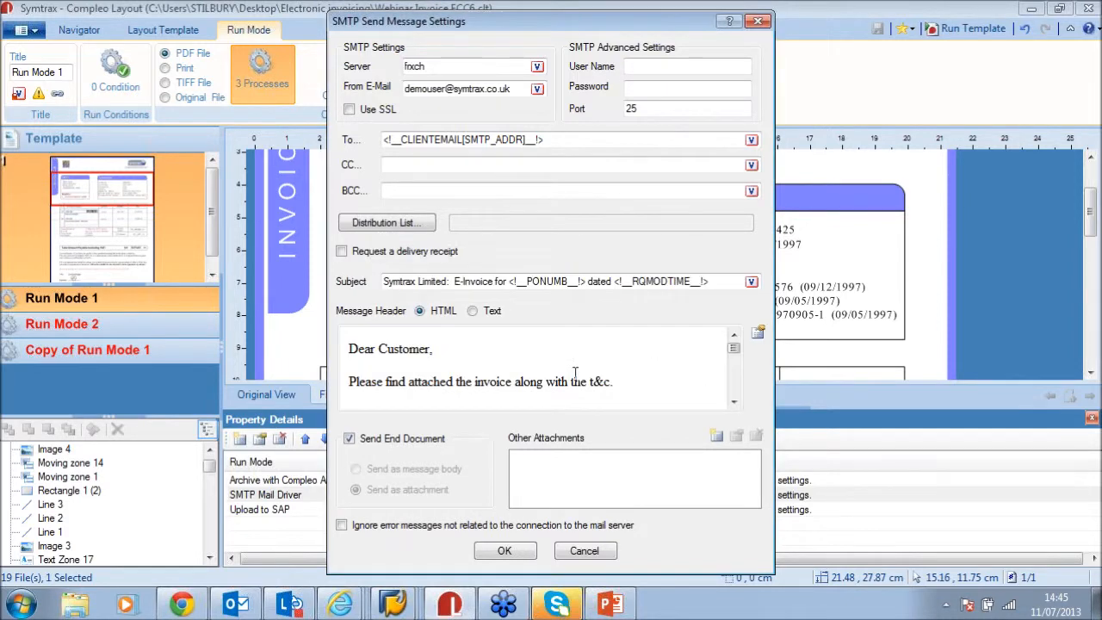
# Insert the FR_compleo-suite-5 banner picture into the email message body
pyautogui.click(759, 334)
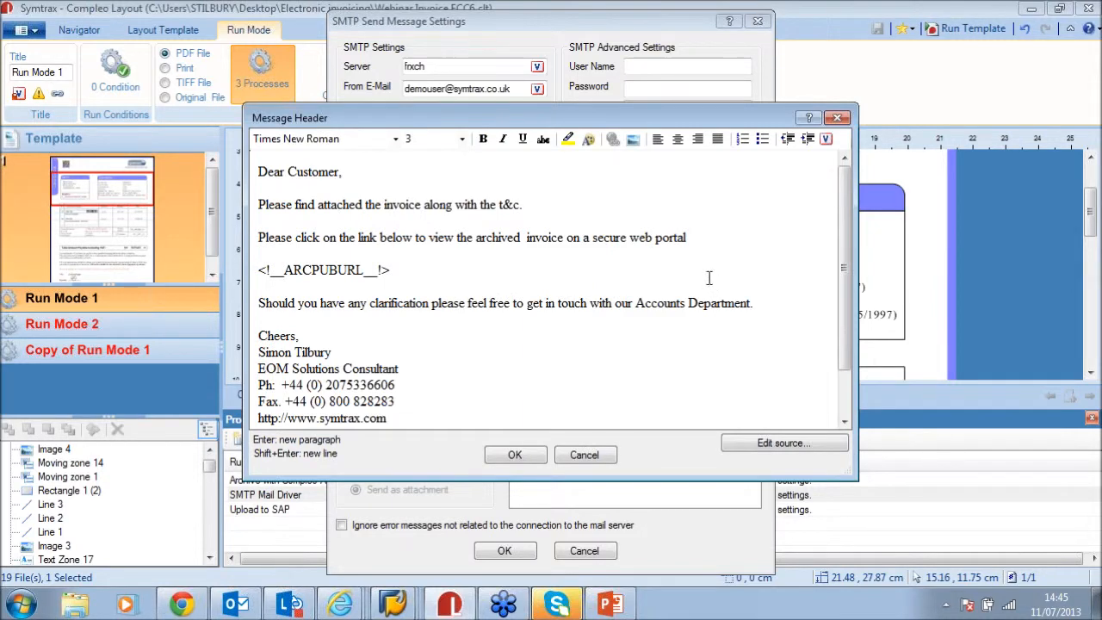
pyautogui.scroll(-2, 701, 277)
pyautogui.scroll(2, 698, 285)
pyautogui.click(634, 142)
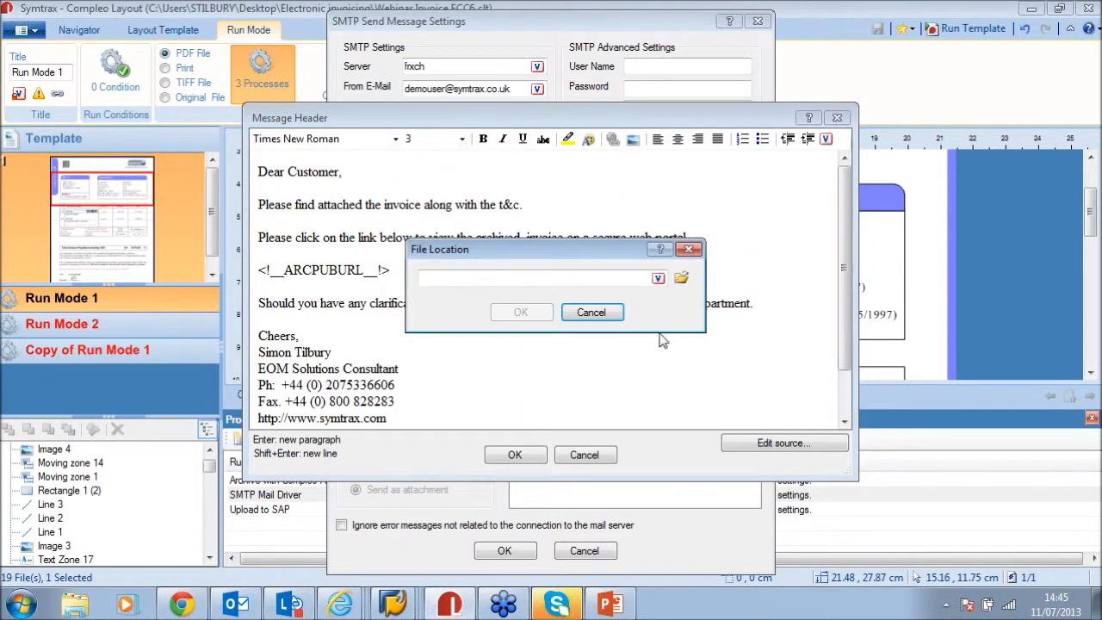
pyautogui.click(681, 280)
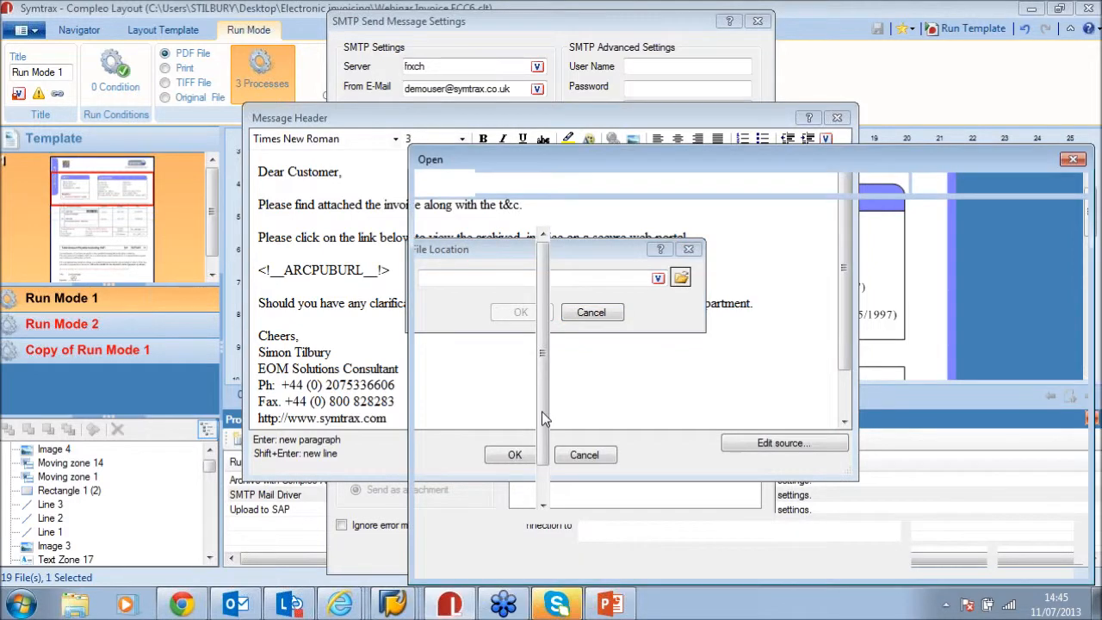
pyautogui.click(609, 414)
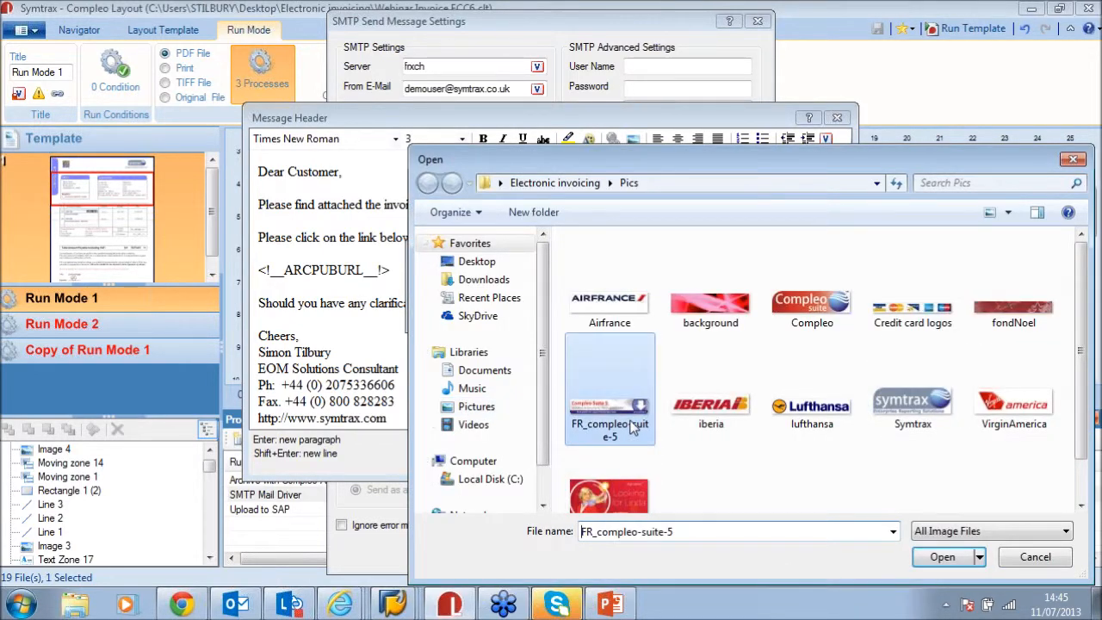
pyautogui.click(942, 557)
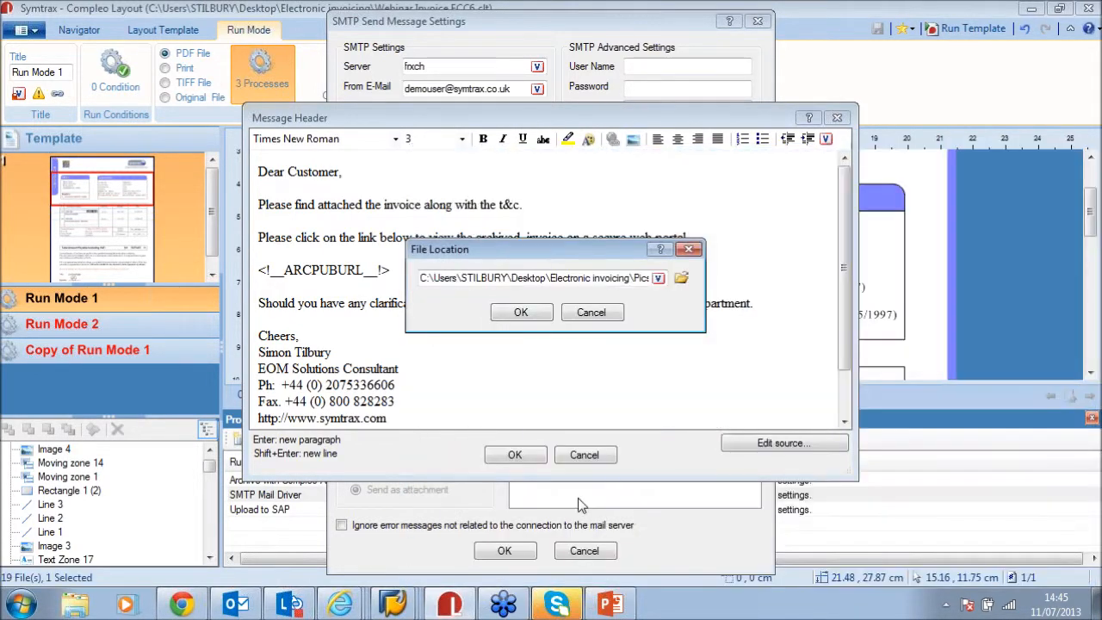
pyautogui.click(521, 314)
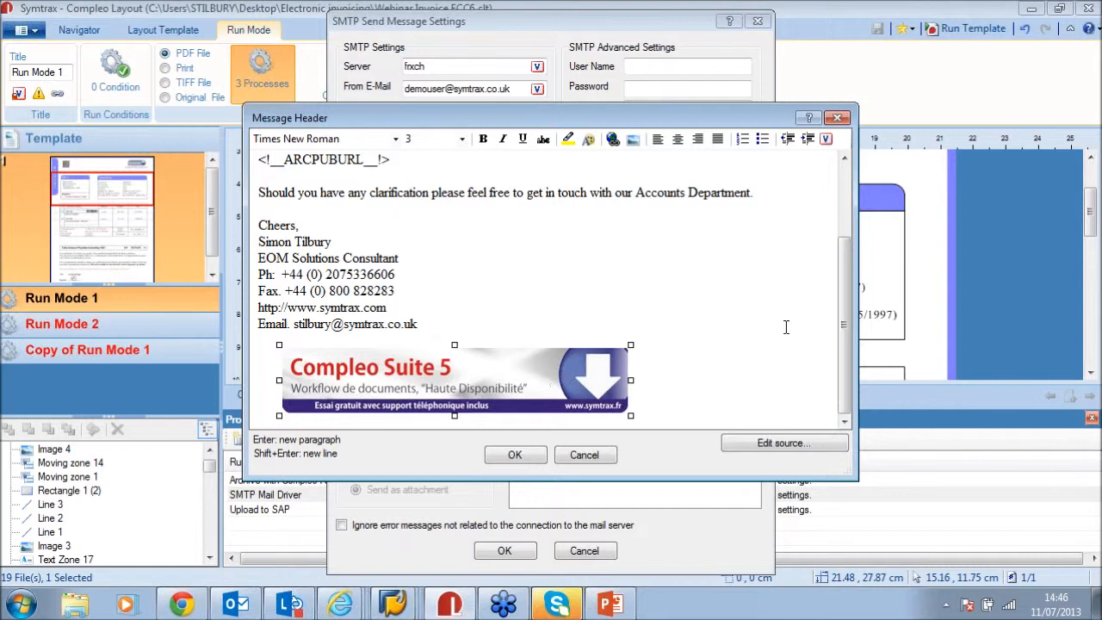
# Confirm the edited message body and save the SMTP Send Message Settings
pyautogui.scroll(3, 783, 340)
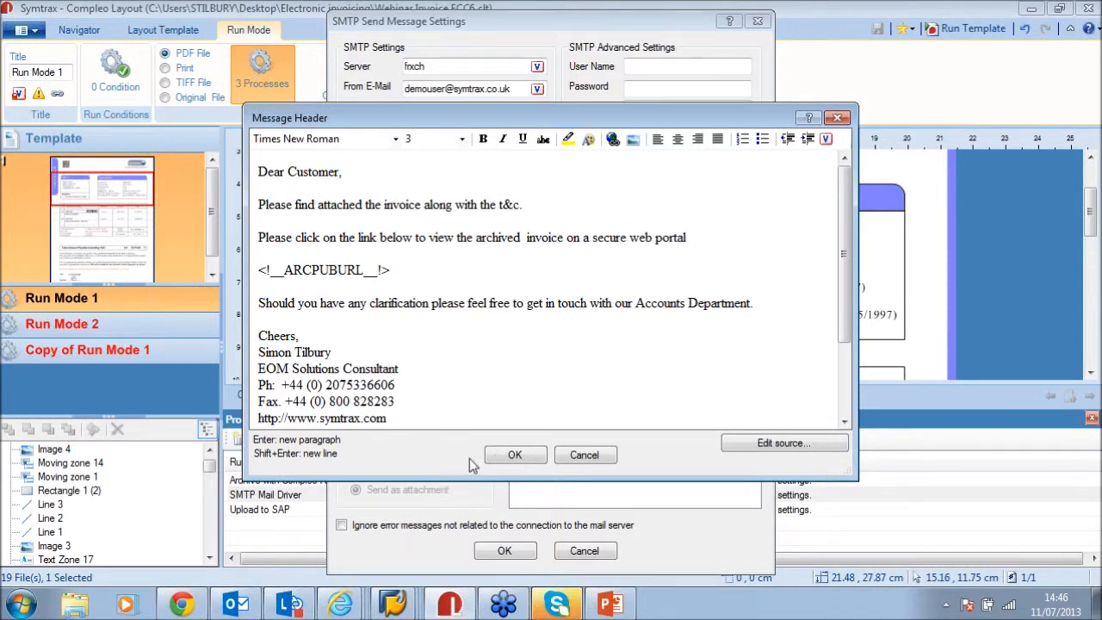
pyautogui.click(515, 456)
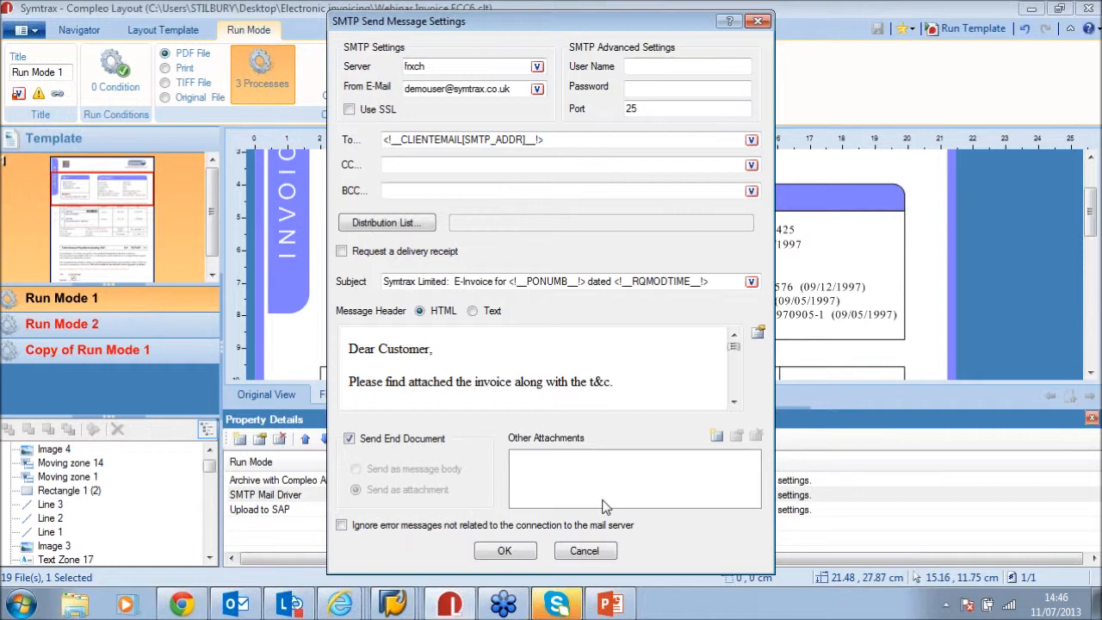
pyautogui.click(505, 551)
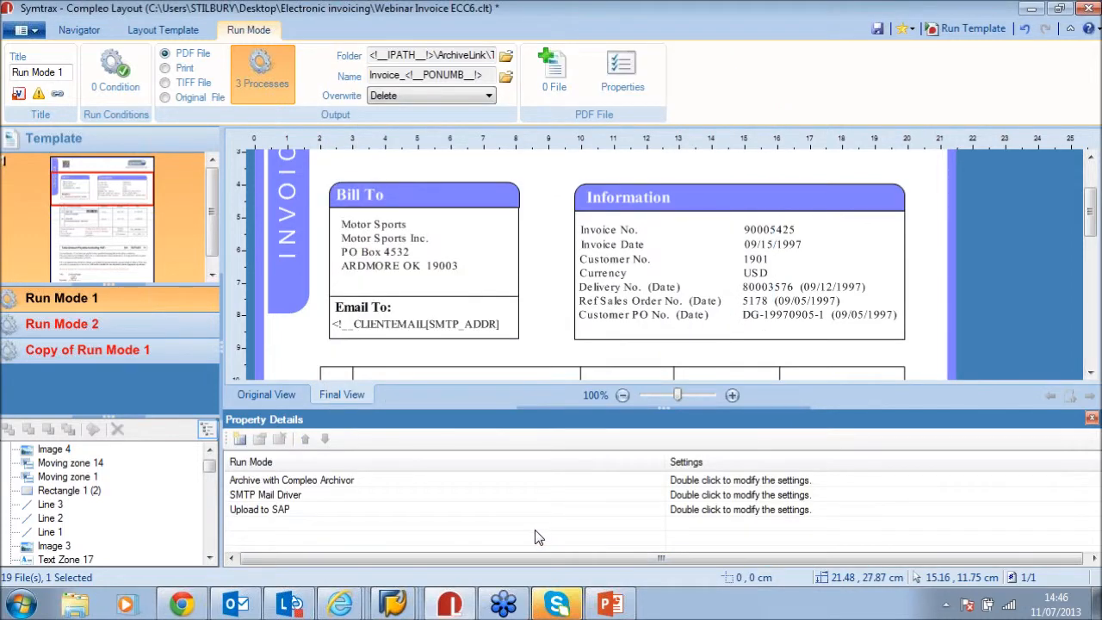
pyautogui.doubleClick(332, 482)
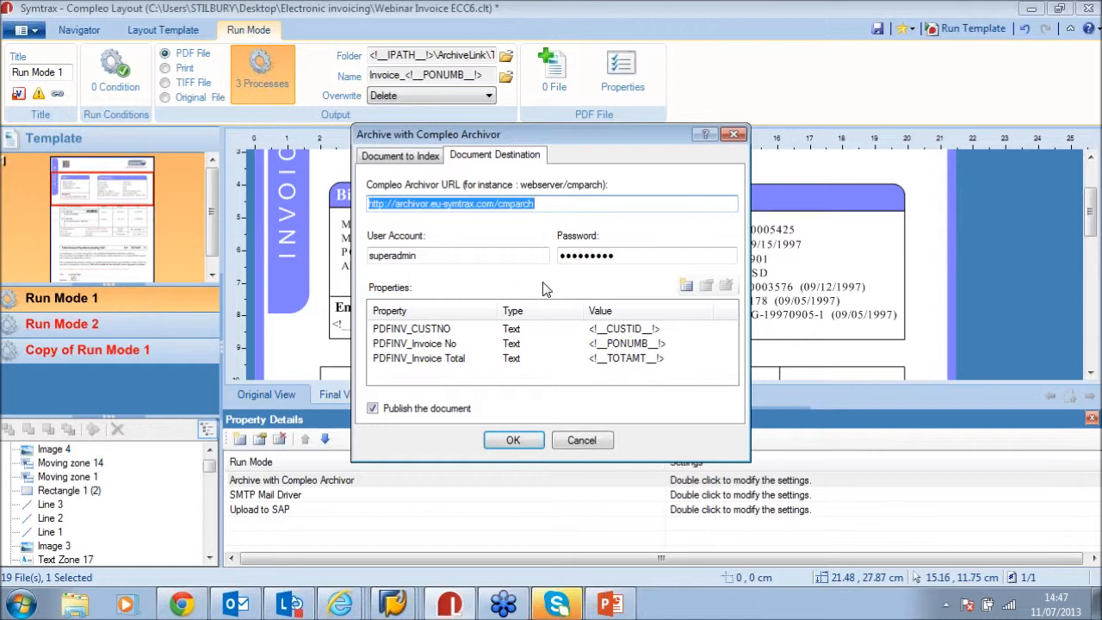
pyautogui.click(436, 330)
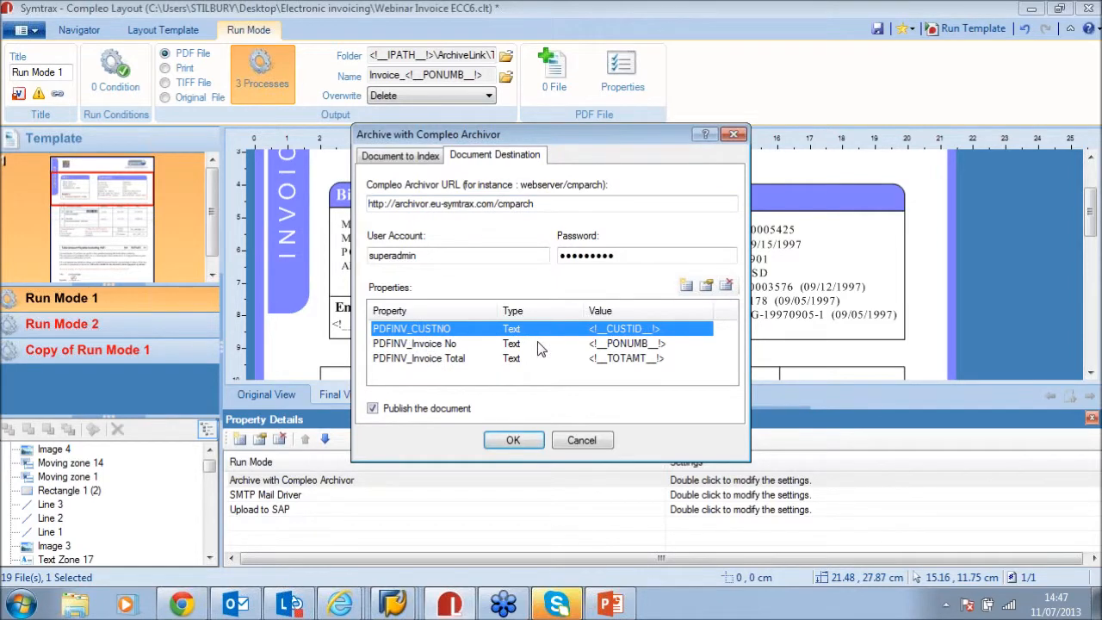
pyautogui.click(575, 346)
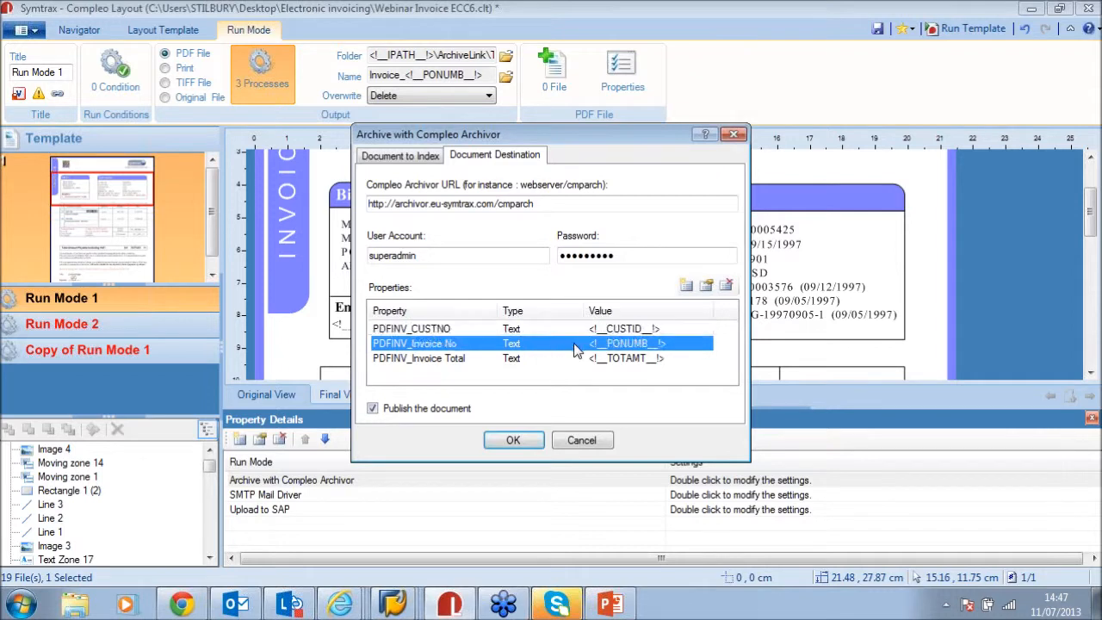
pyautogui.click(436, 361)
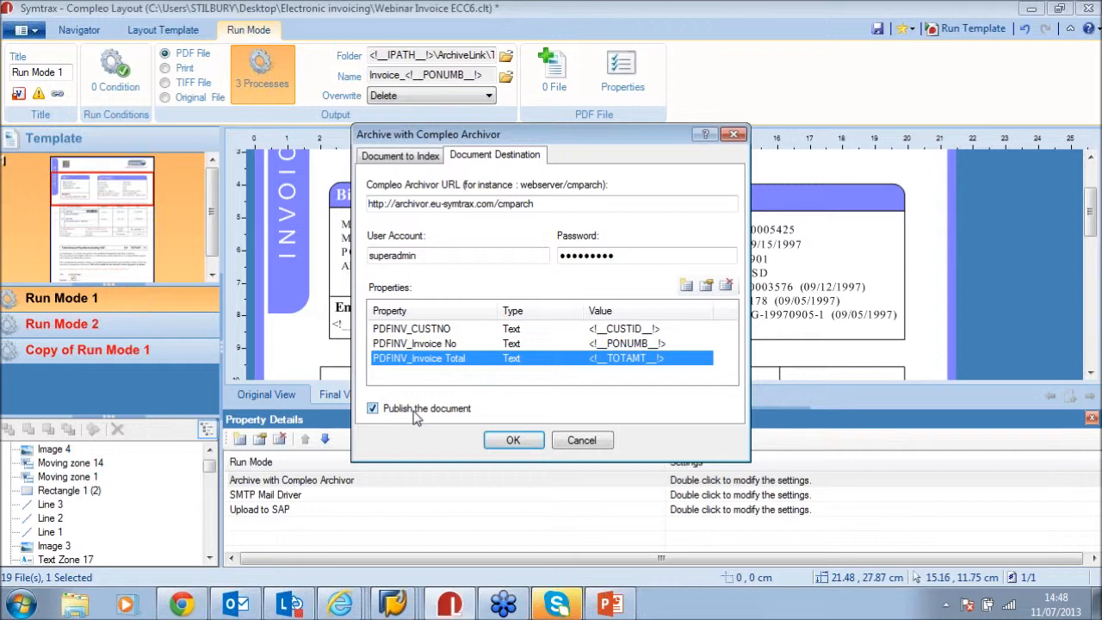
pyautogui.click(578, 440)
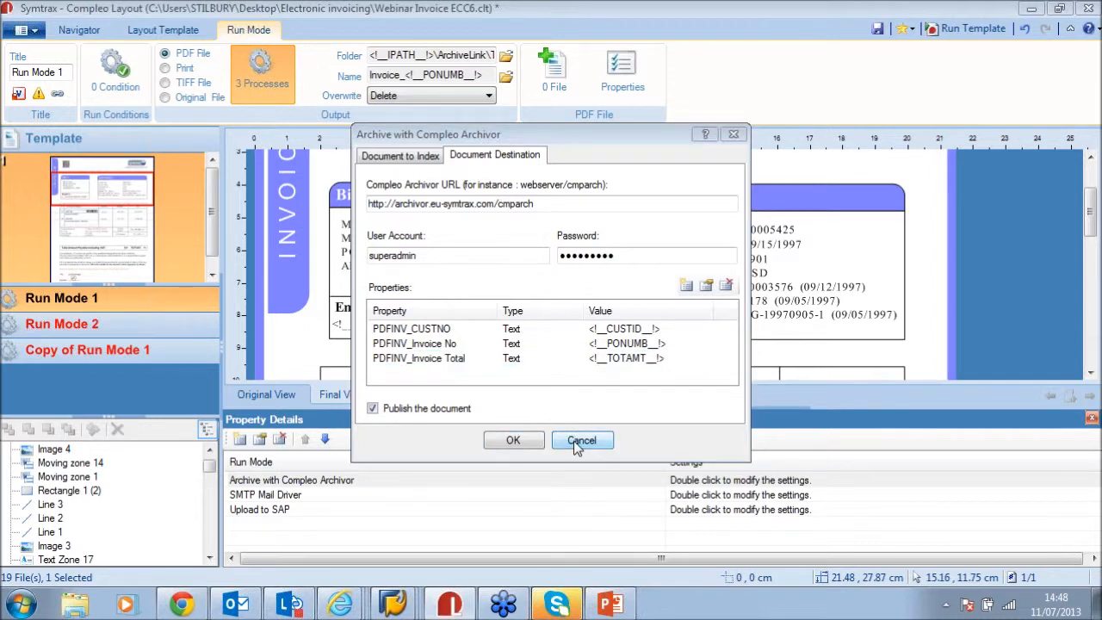
pyautogui.moveTo(663, 408); pyautogui.dragTo(673, 475)
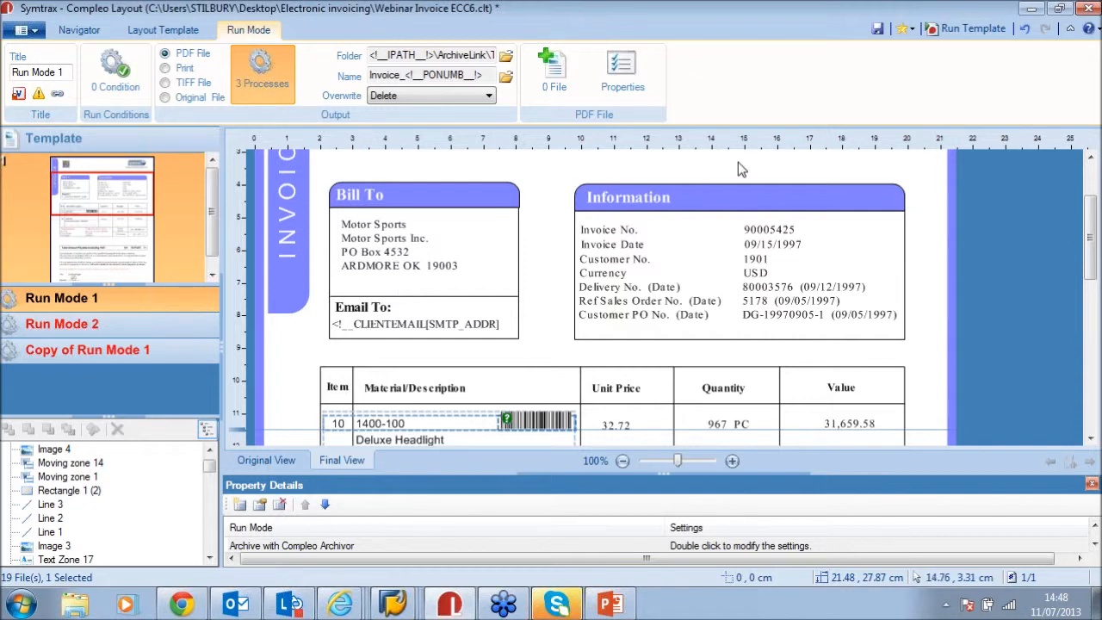
# Show the Navigator spool list, then bring up the SAP Logon and SAP Easy Access windows
pyautogui.click(99, 31)
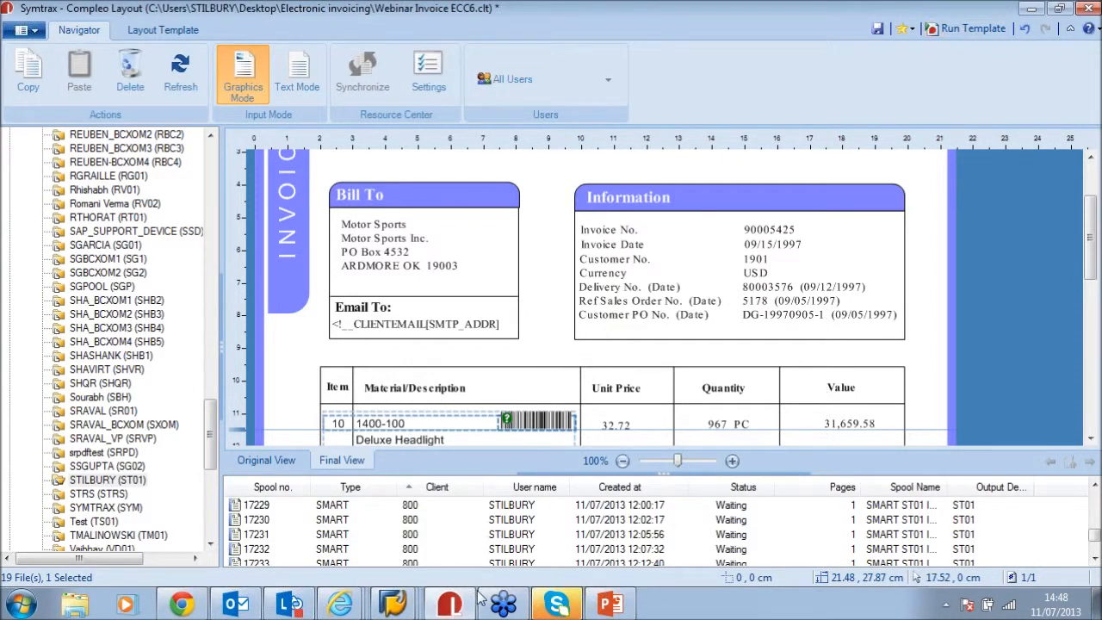
pyautogui.moveTo(384, 608)
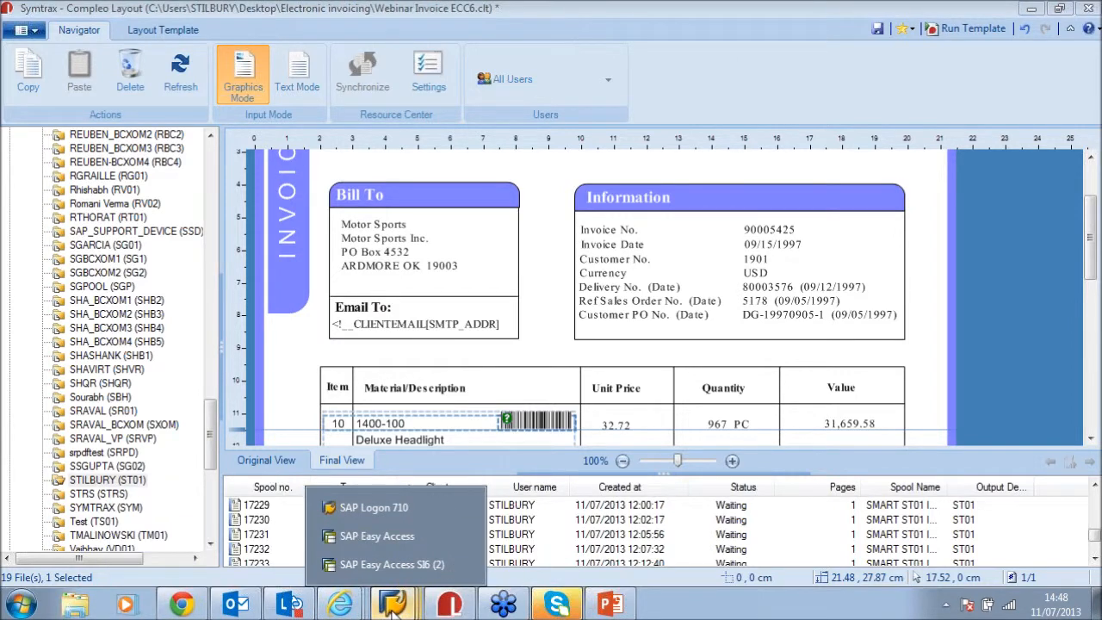
pyautogui.click(395, 508)
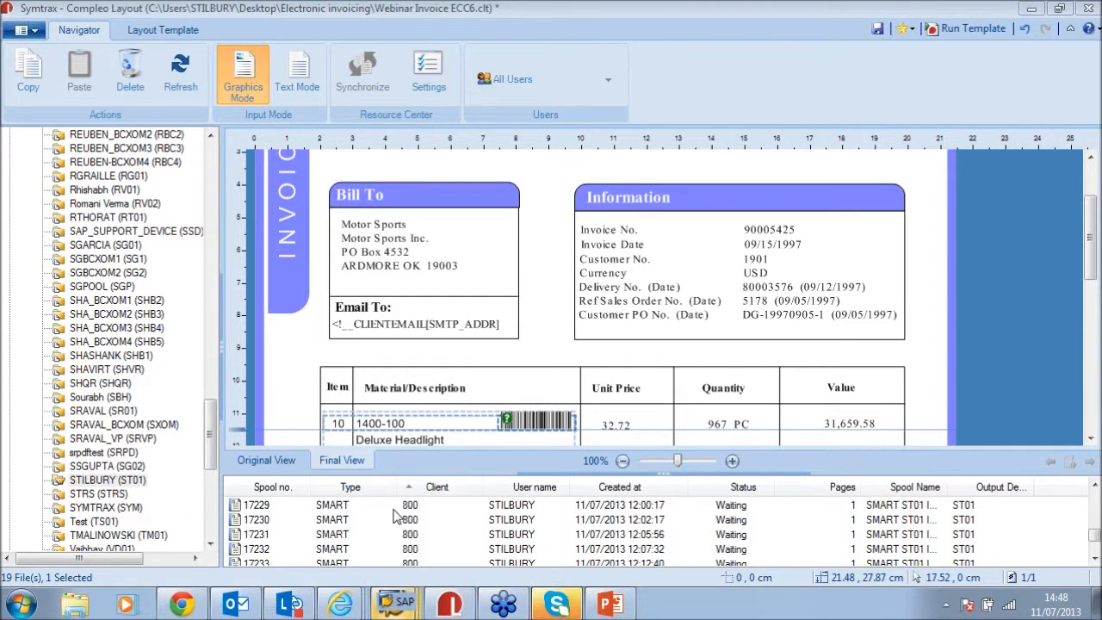
pyautogui.moveTo(405, 605)
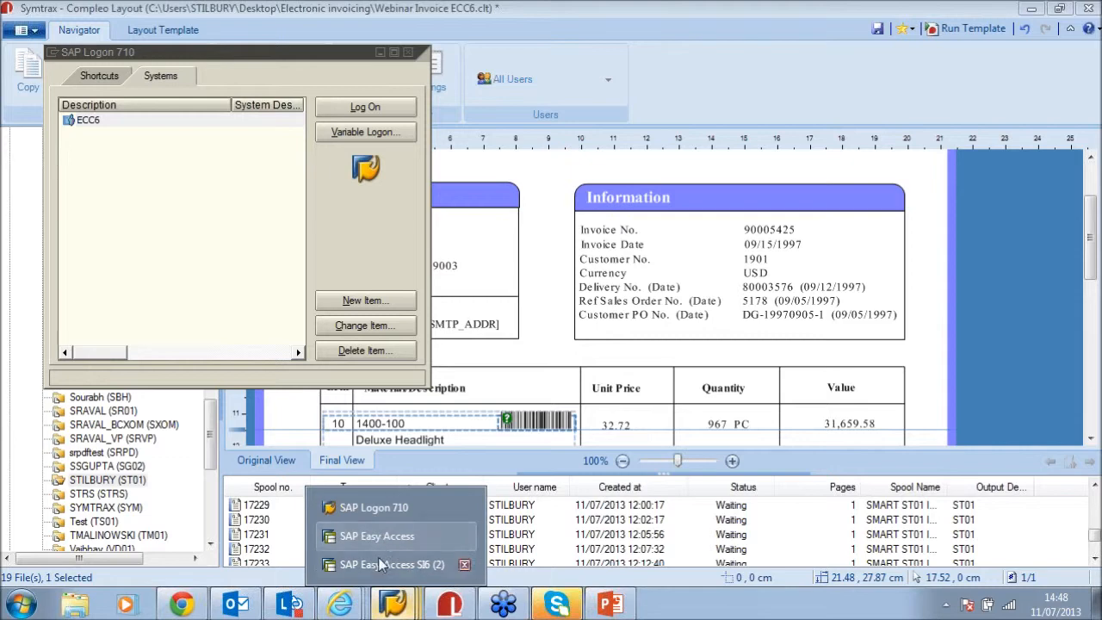
pyautogui.click(370, 563)
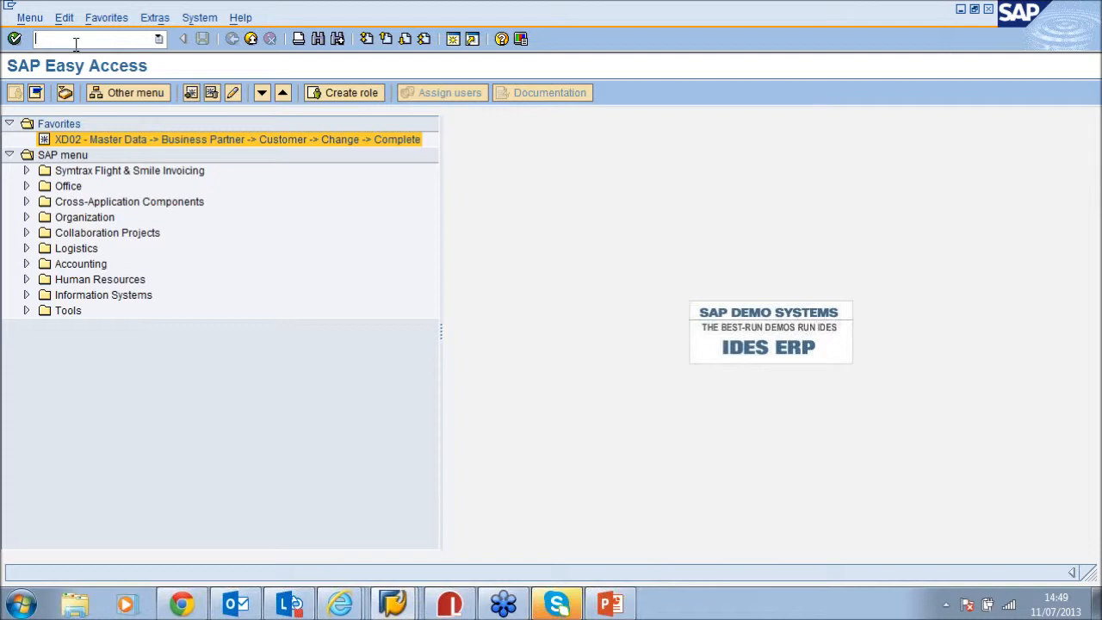
# Run VF31 with processing mode 2 to list the billing output for invoice 90005425
pyautogui.write('VF31')
pyautogui.press('Return')
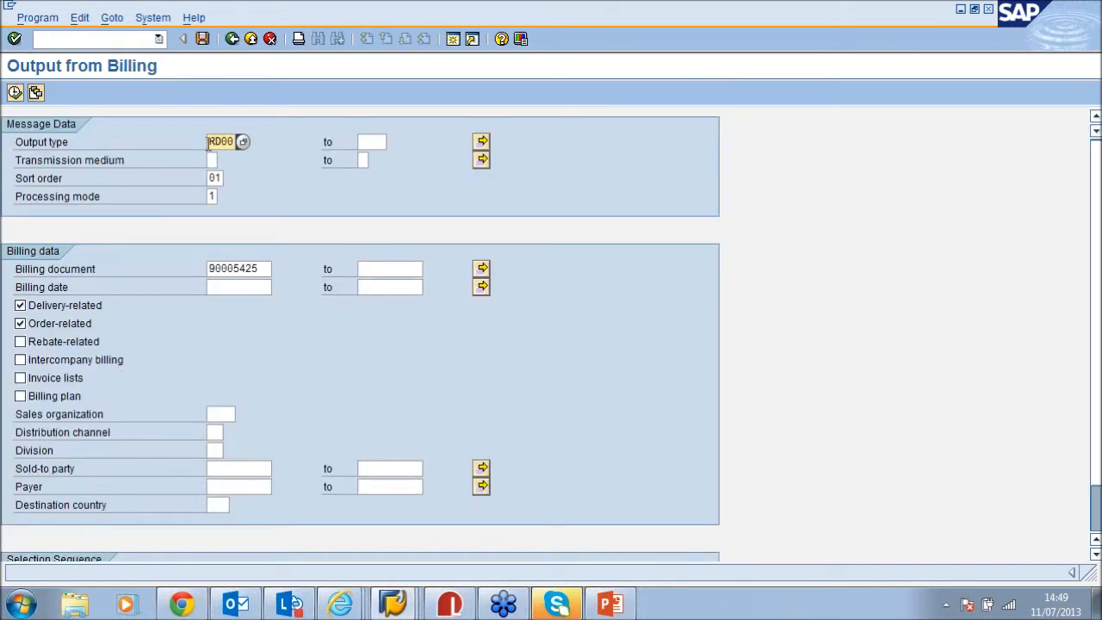
pyautogui.click(217, 196)
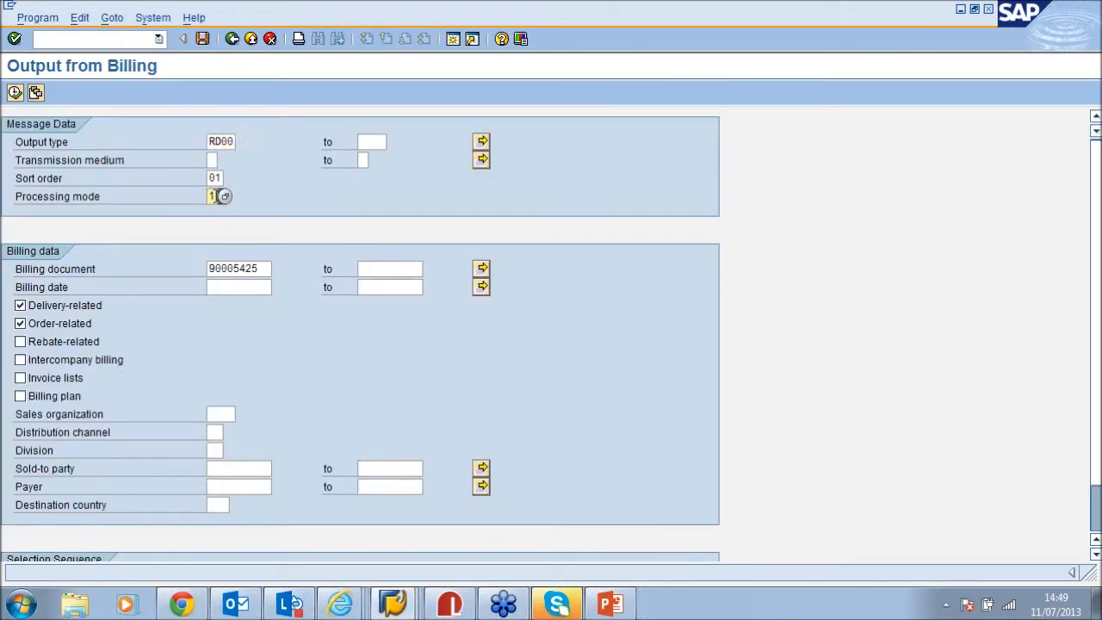
pyautogui.write('2')
pyautogui.press('Tab')
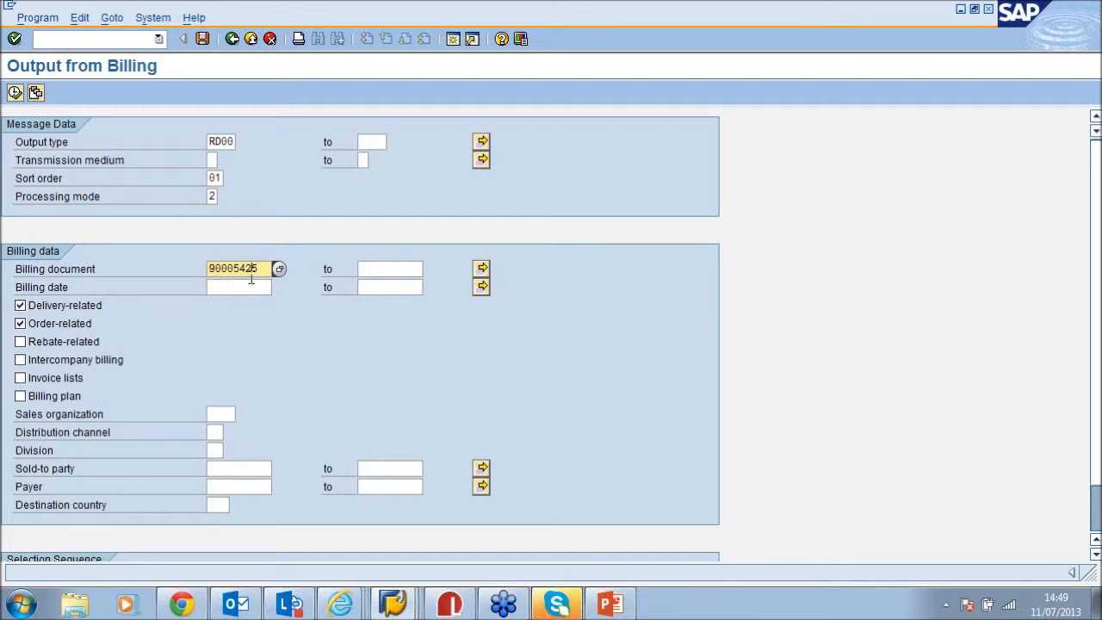
pyautogui.click(15, 93)
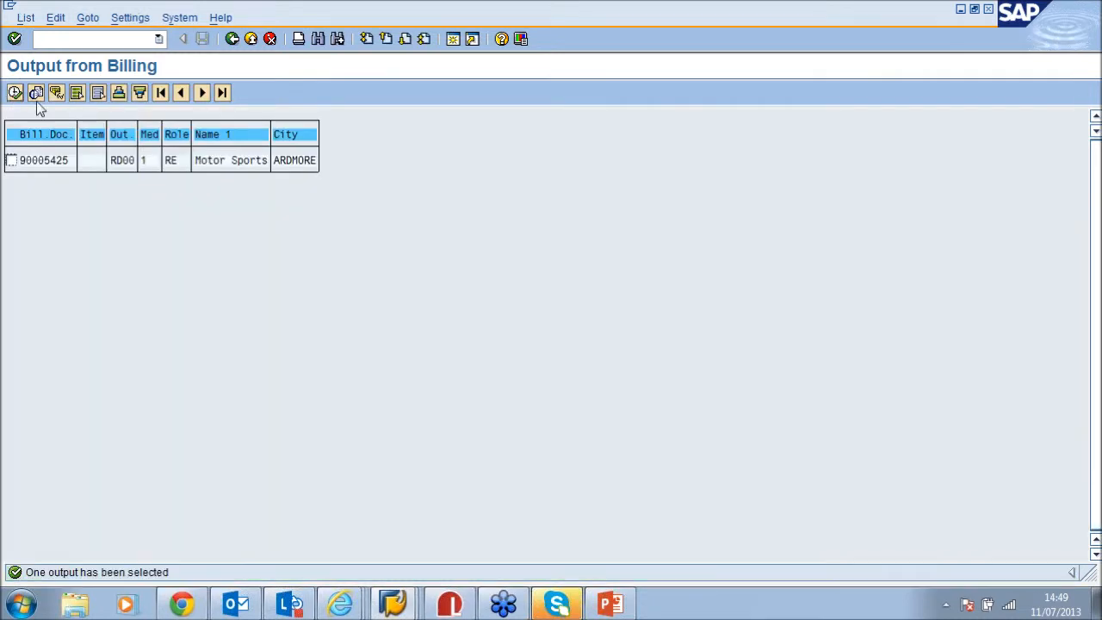
# Set ST01 as the printer default for the invoice output, then bring up Compleo Supervisor
pyautogui.click(11, 161)
pyautogui.rightClick(69, 165)
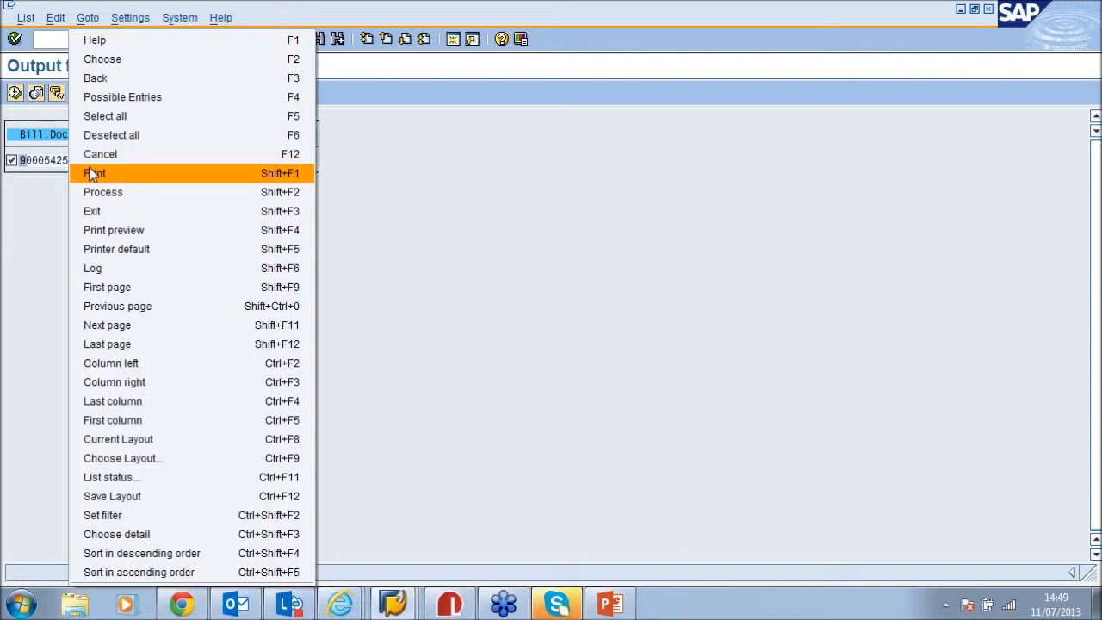
pyautogui.click(193, 248)
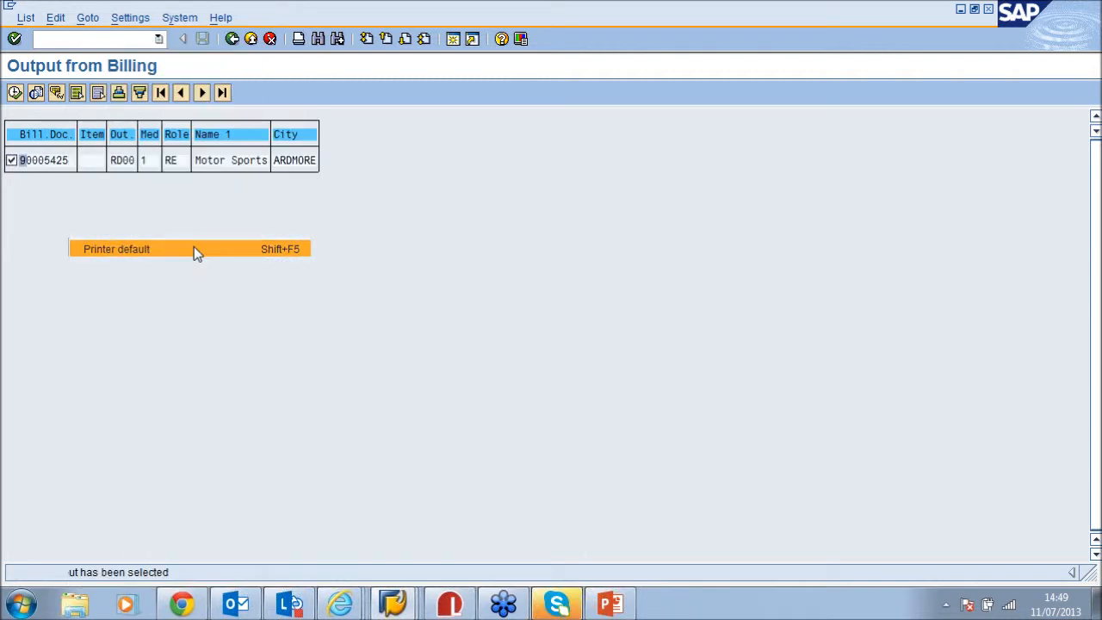
pyautogui.doubleClick(233, 148)
pyautogui.write('ST')
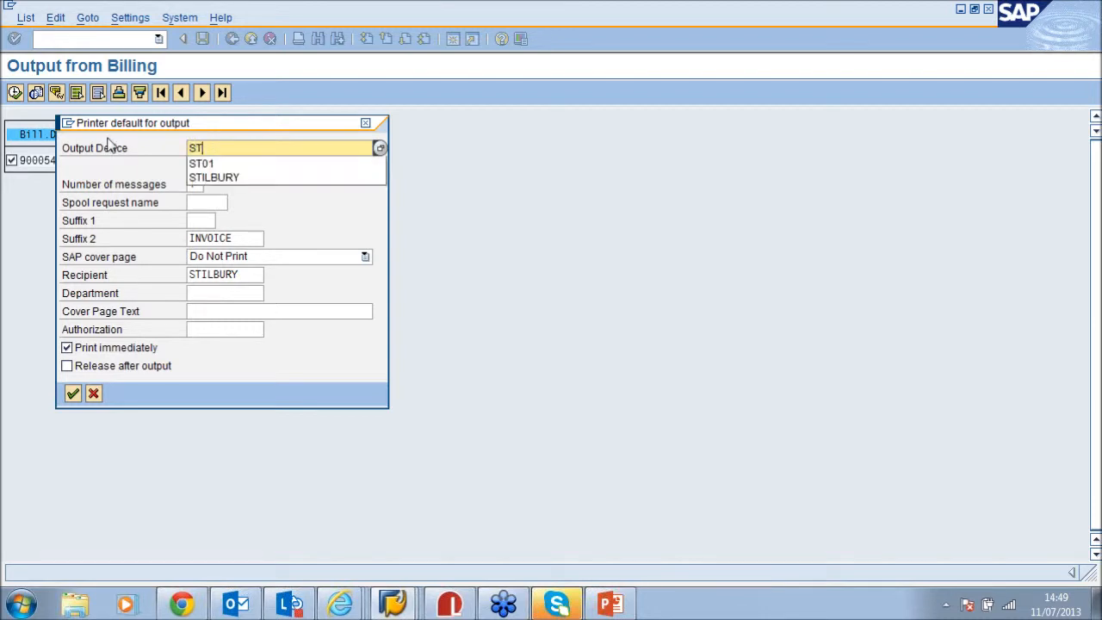
pyautogui.click(200, 163)
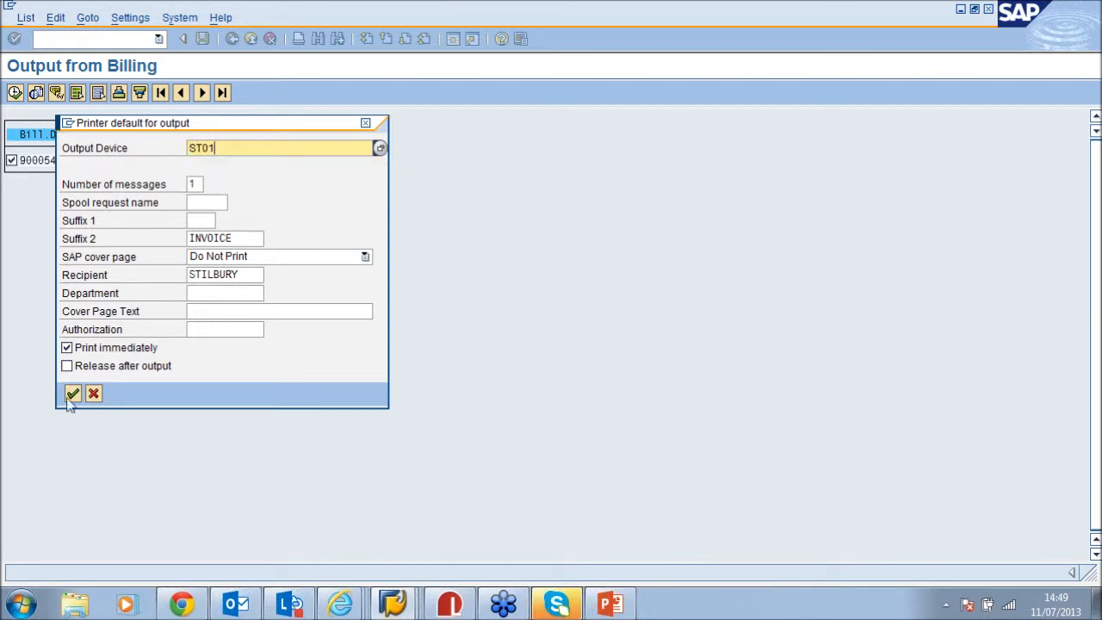
pyautogui.click(73, 395)
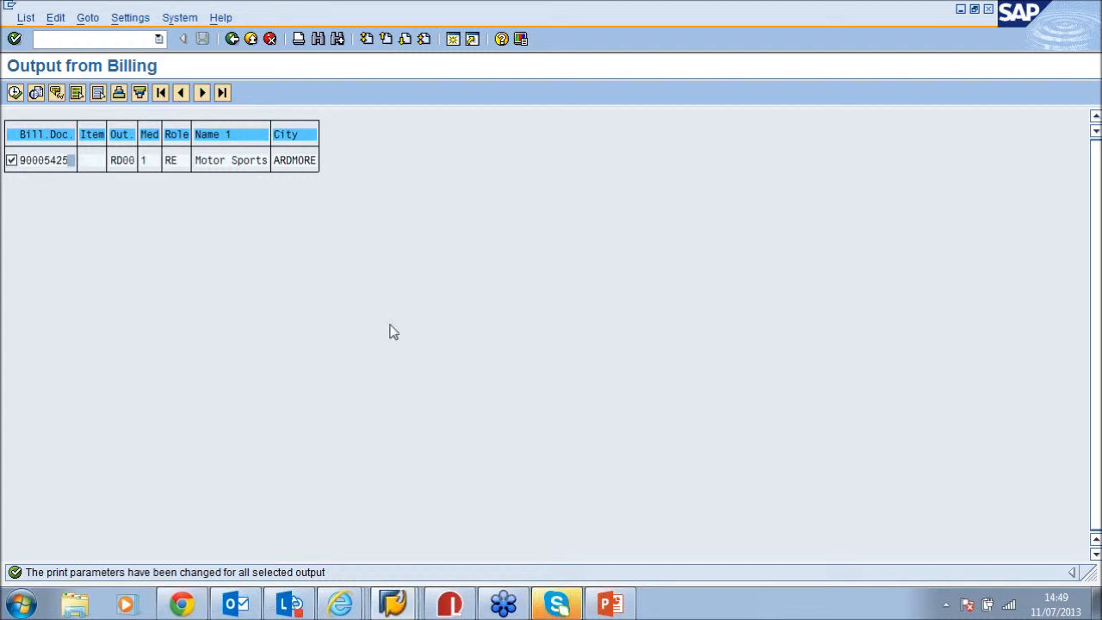
pyautogui.click(946, 605)
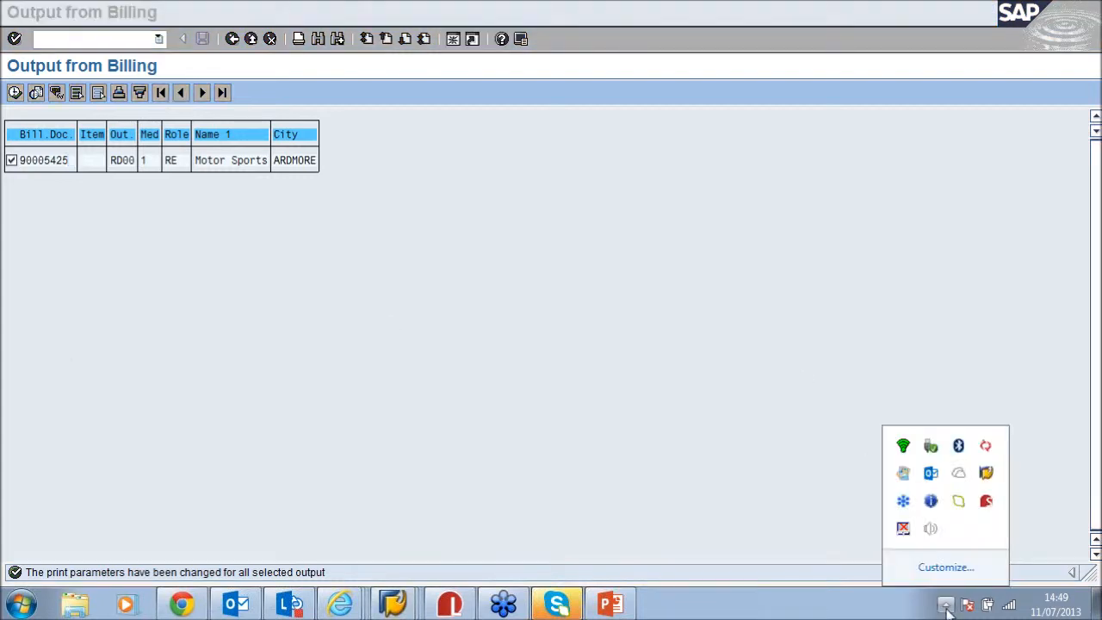
pyautogui.click(986, 503)
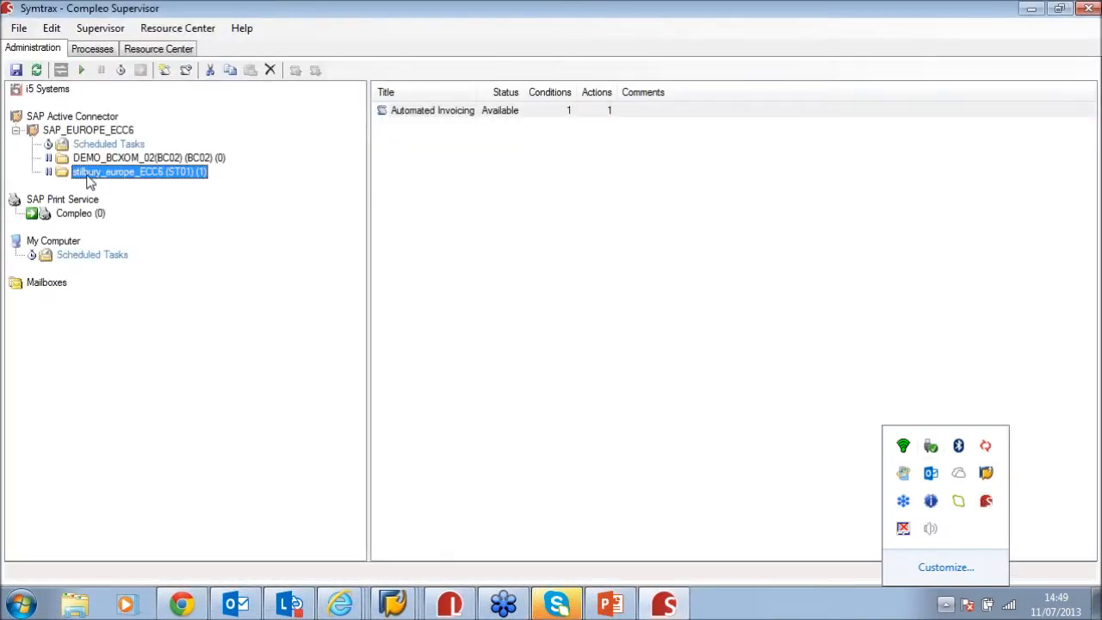
# Dismiss the hidden tray icons popup over Compleo Supervisor
pyautogui.click(46, 175)
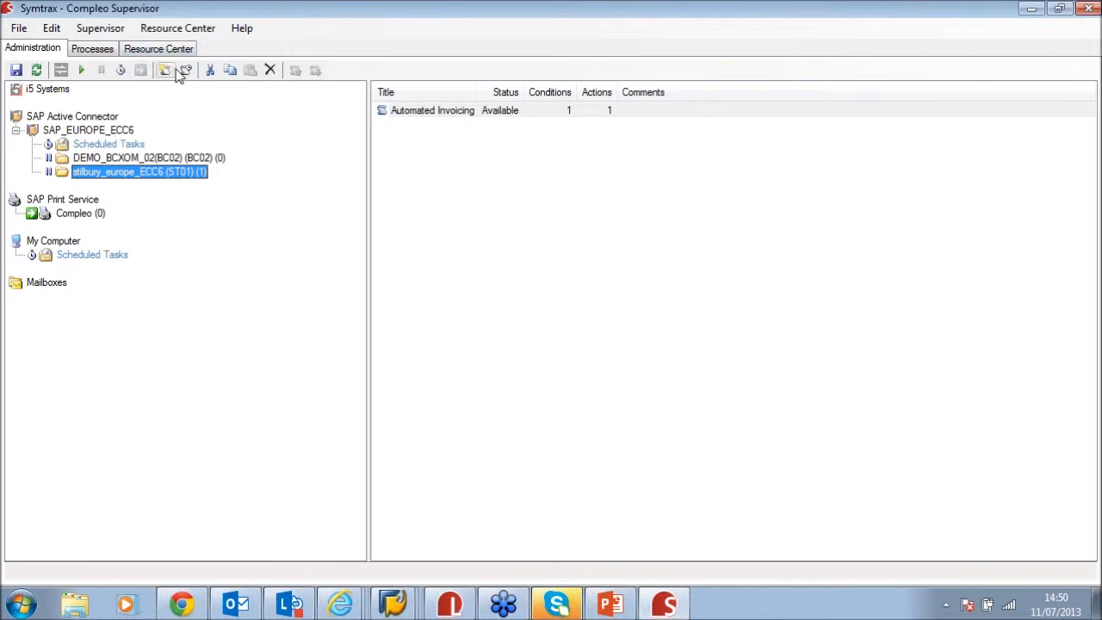
# Review the Automated Invoicing Document type condition, Layout Template action and commands, then save it
pyautogui.doubleClick(508, 113)
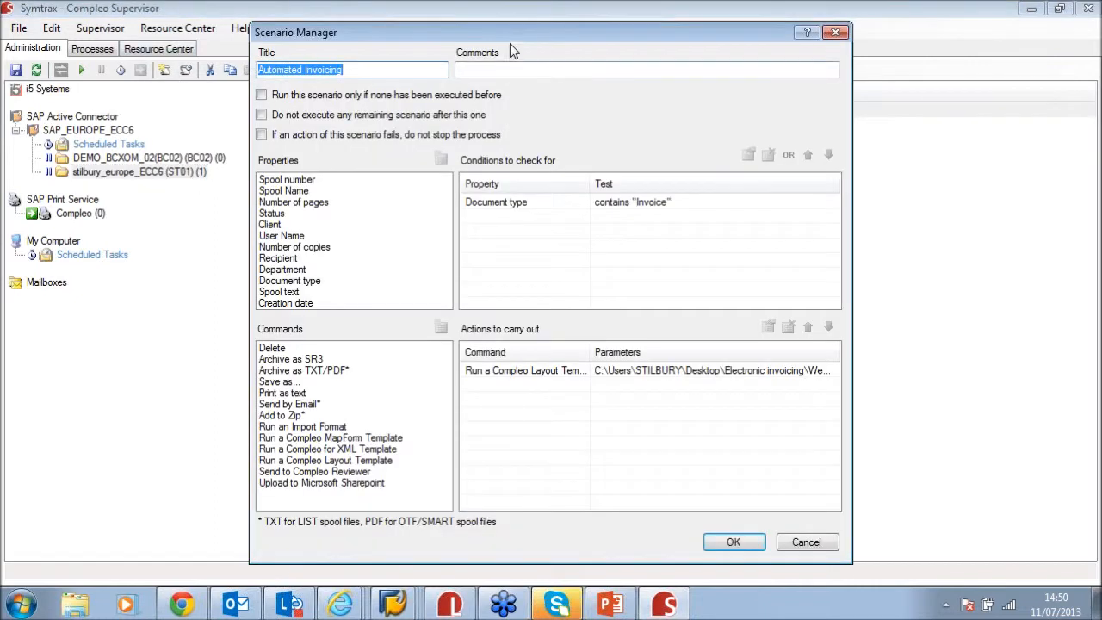
pyautogui.moveTo(509, 38); pyautogui.dragTo(545, 38)
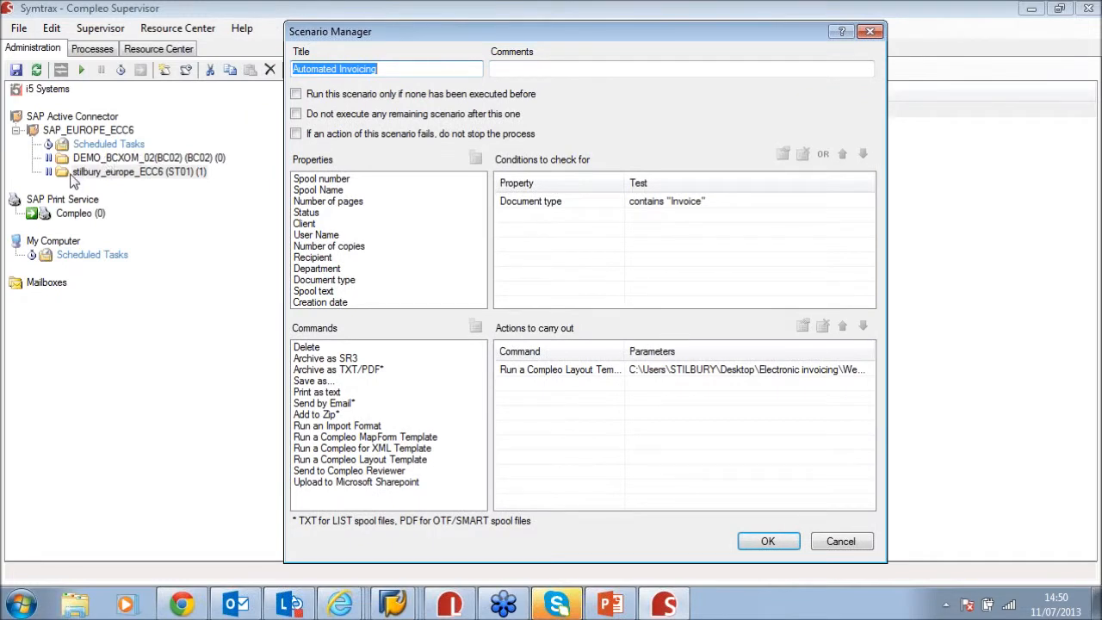
pyautogui.click(612, 203)
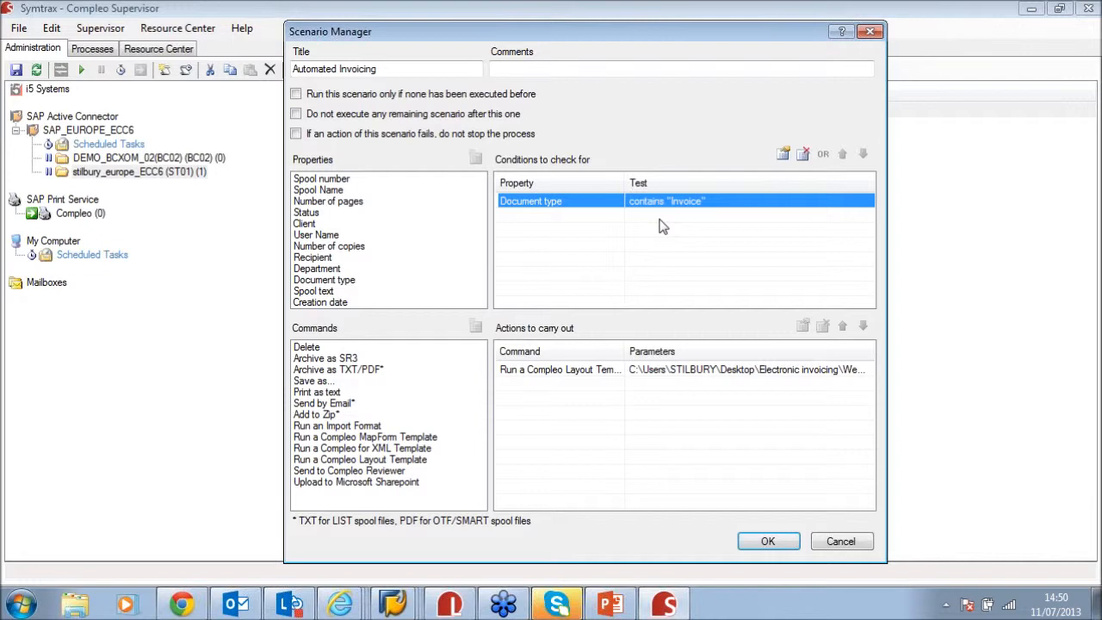
pyautogui.click(560, 372)
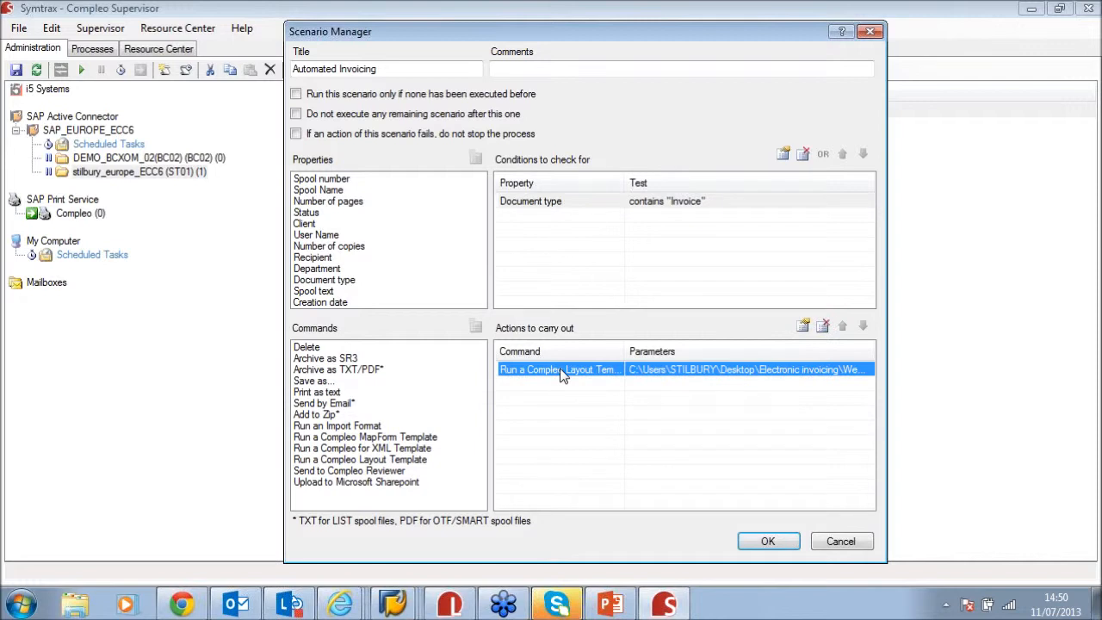
pyautogui.click(700, 205)
pyautogui.click(698, 372)
pyautogui.click(312, 225)
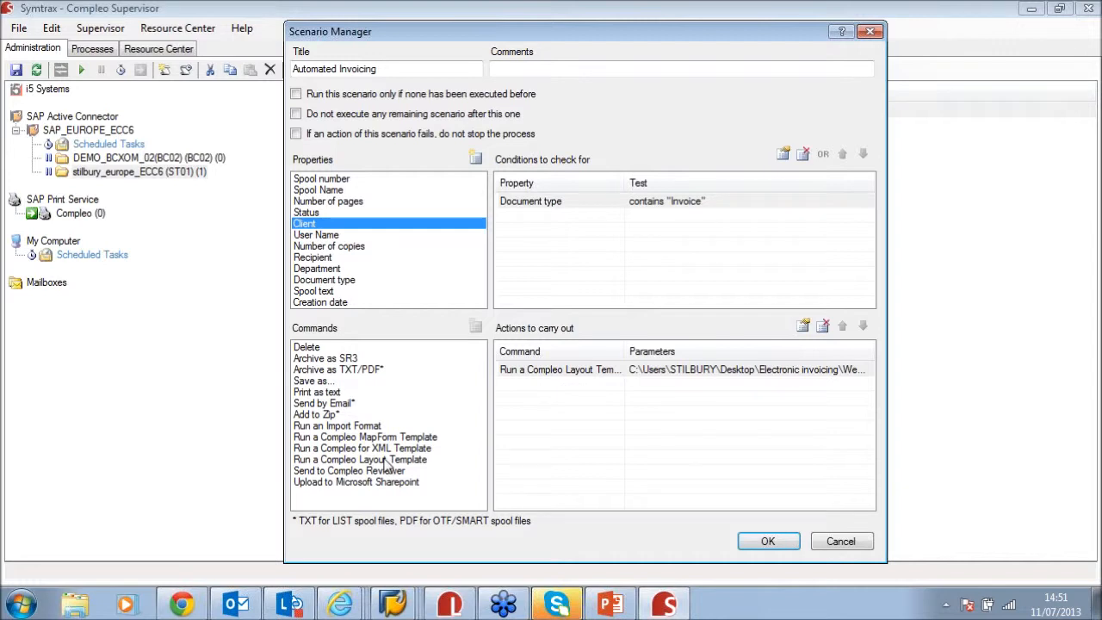
pyautogui.click(392, 482)
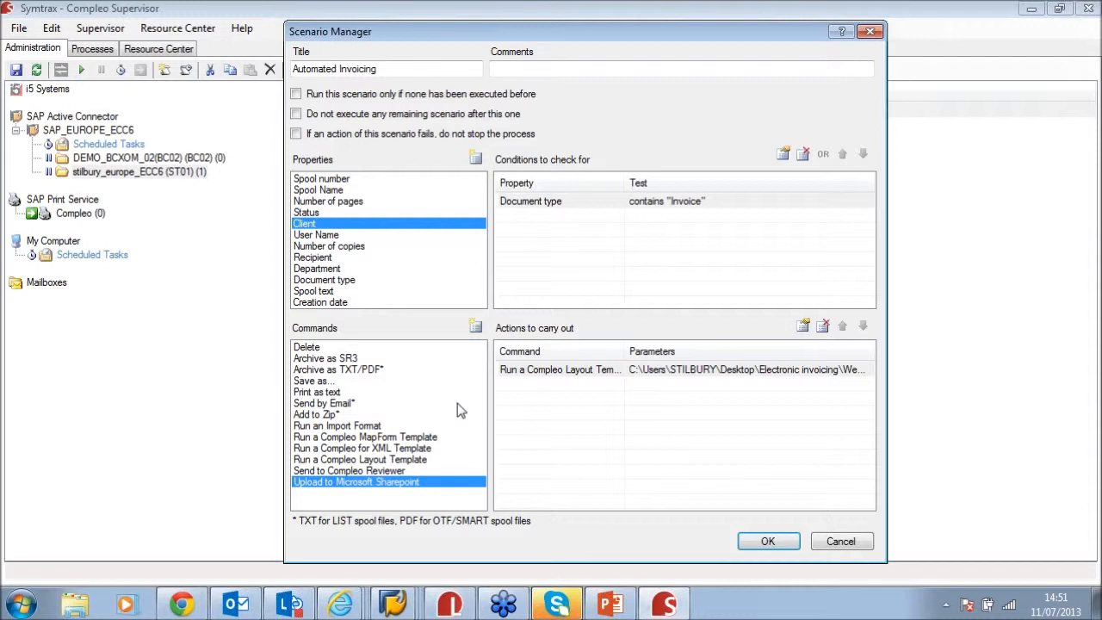
pyautogui.click(767, 540)
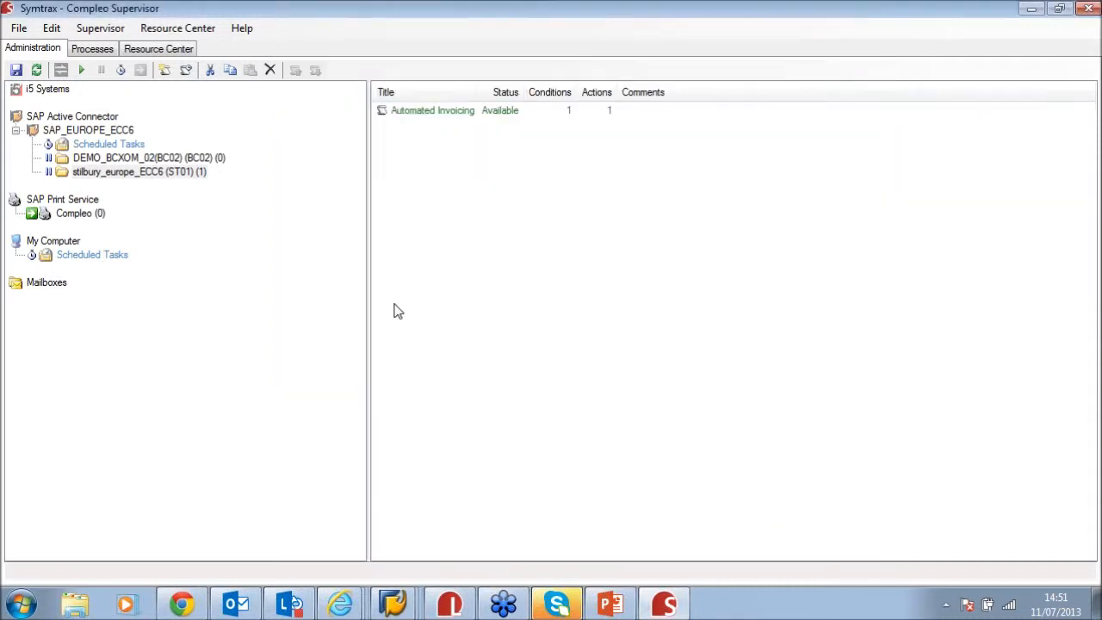
pyautogui.rightClick(89, 171)
# Activate the stilbury_europe_ECC6 queue, check the processing queues, then return to Output from Billing
pyautogui.click(177, 185)
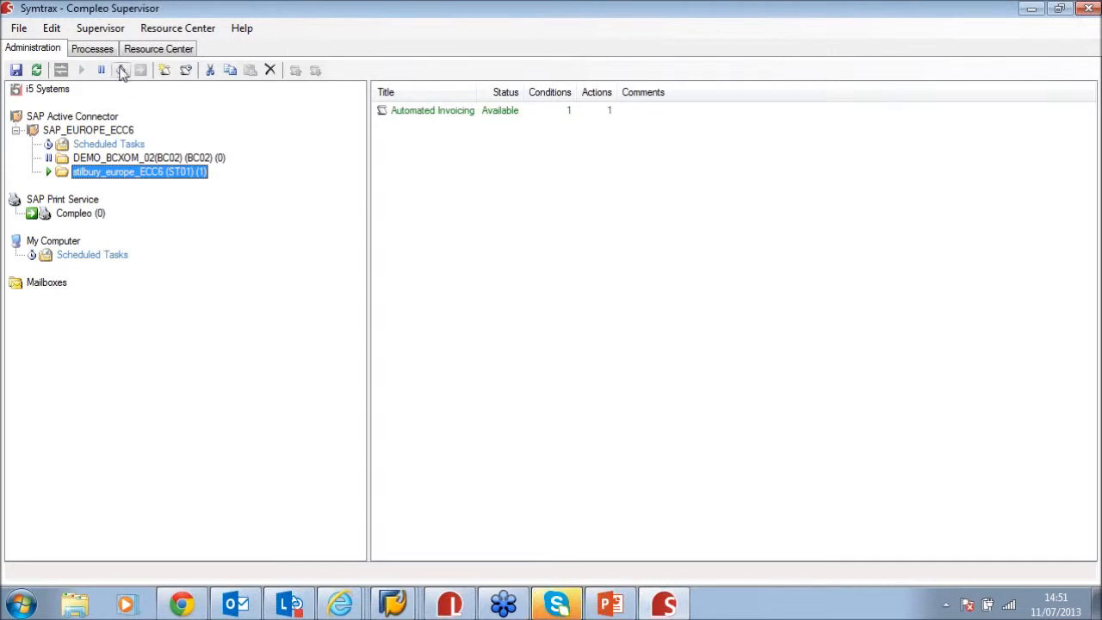
pyautogui.click(92, 50)
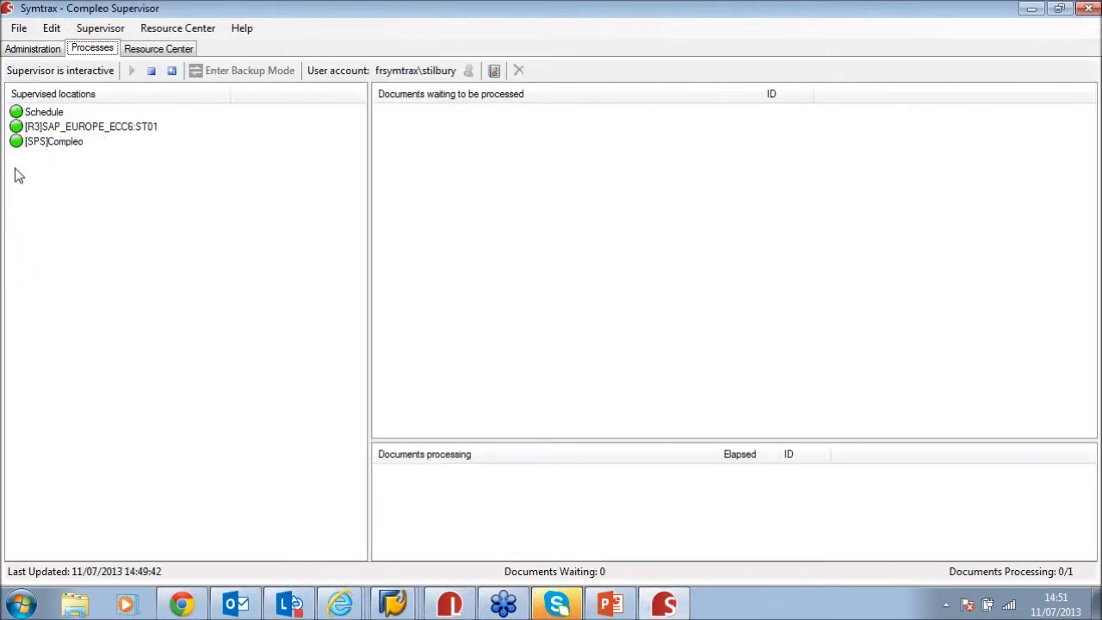
pyautogui.click(26, 49)
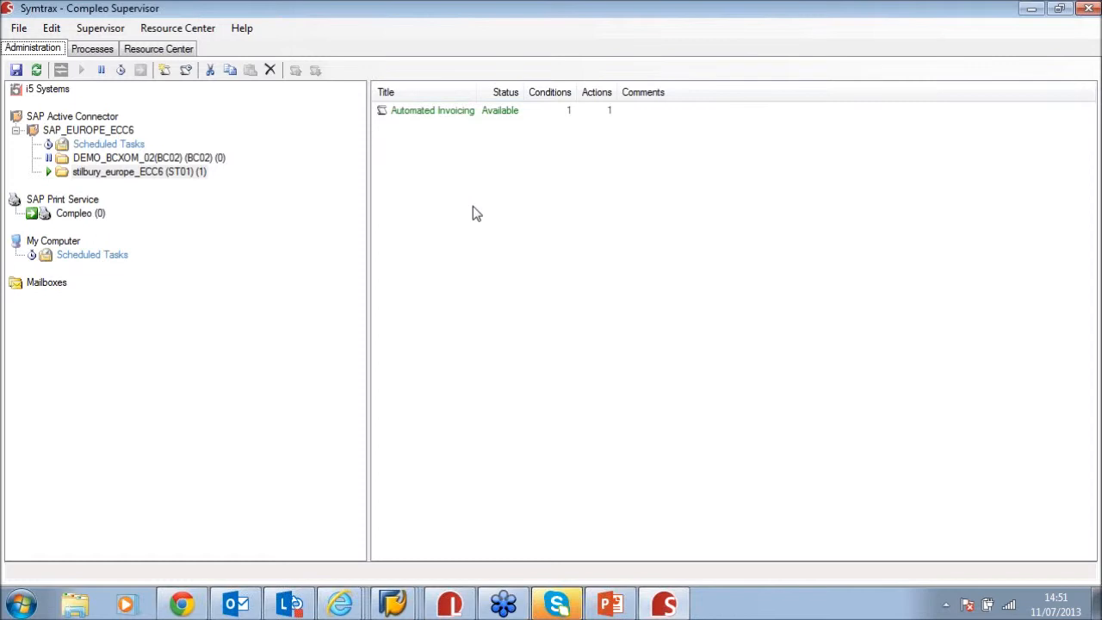
pyautogui.click(472, 114)
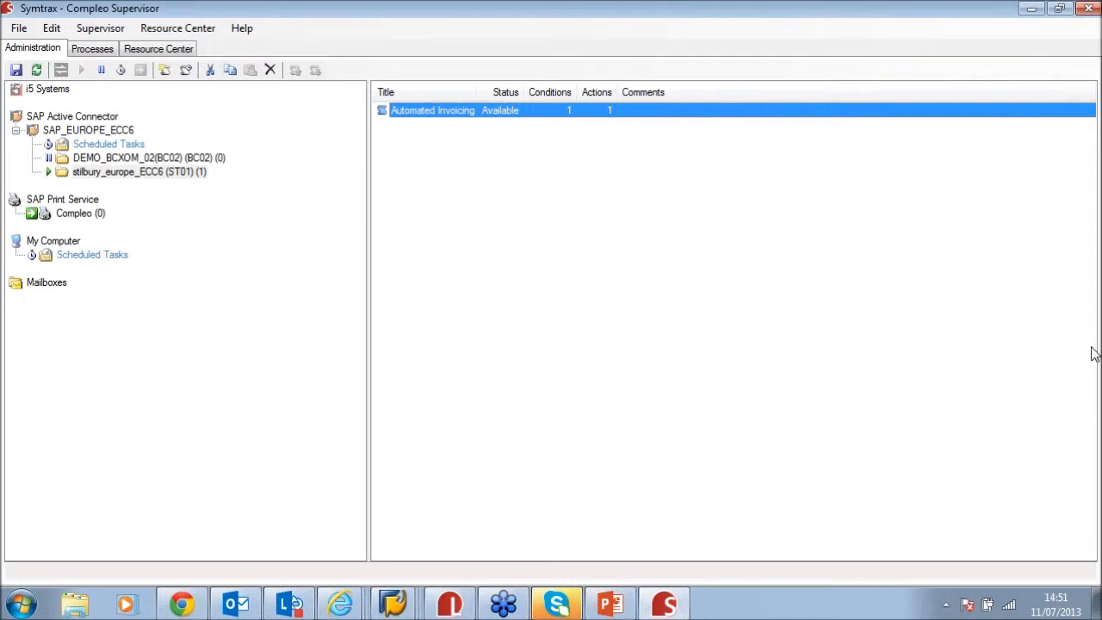
pyautogui.click(1052, 406)
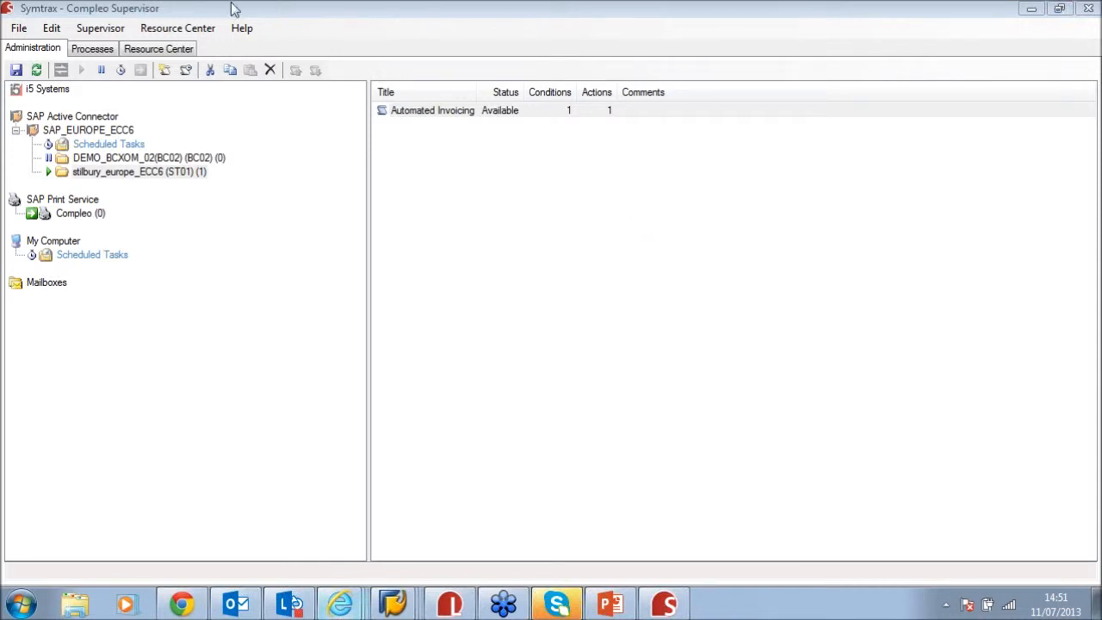
pyautogui.moveTo(408, 601)
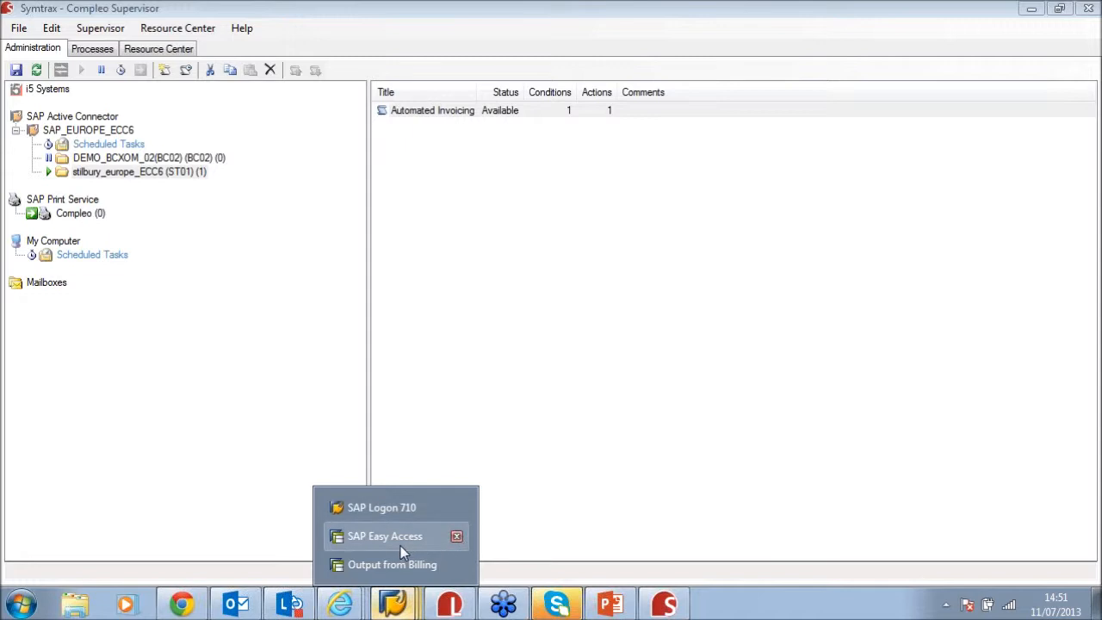
pyautogui.click(400, 568)
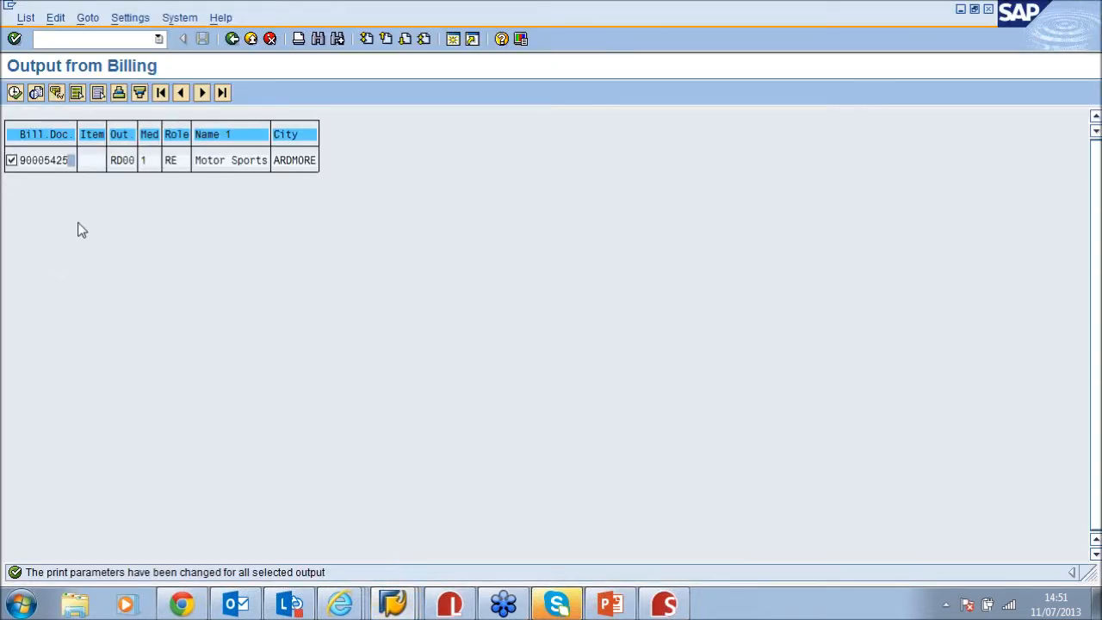
# Process the 90005425 output and confirm Compleo Supervisor is processing spool ST01/17236
pyautogui.click(15, 93)
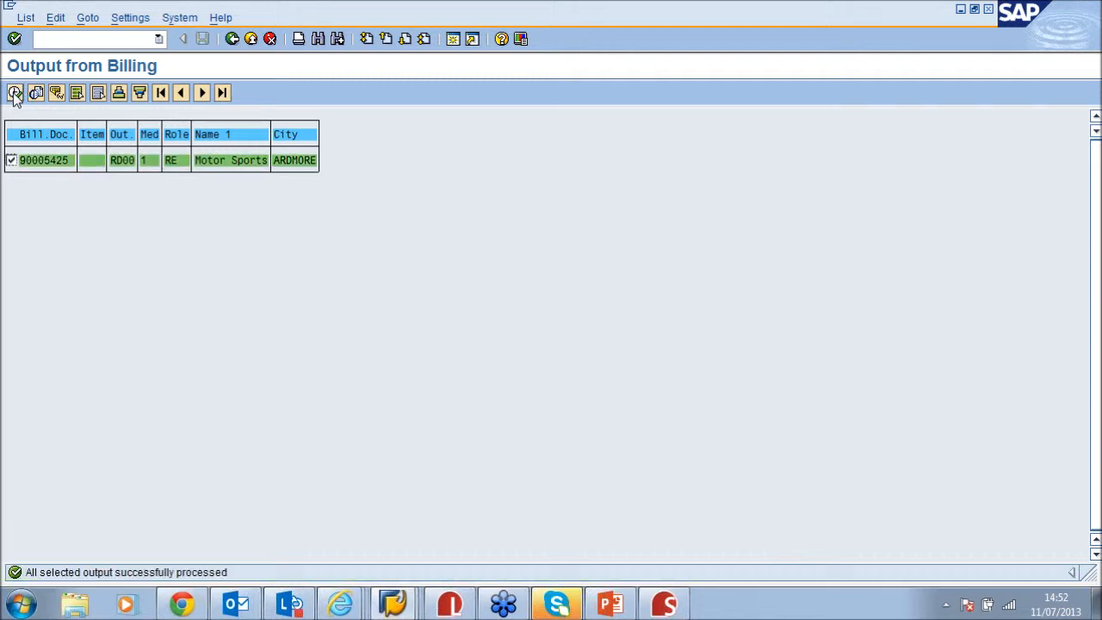
pyautogui.click(663, 603)
pyautogui.click(90, 49)
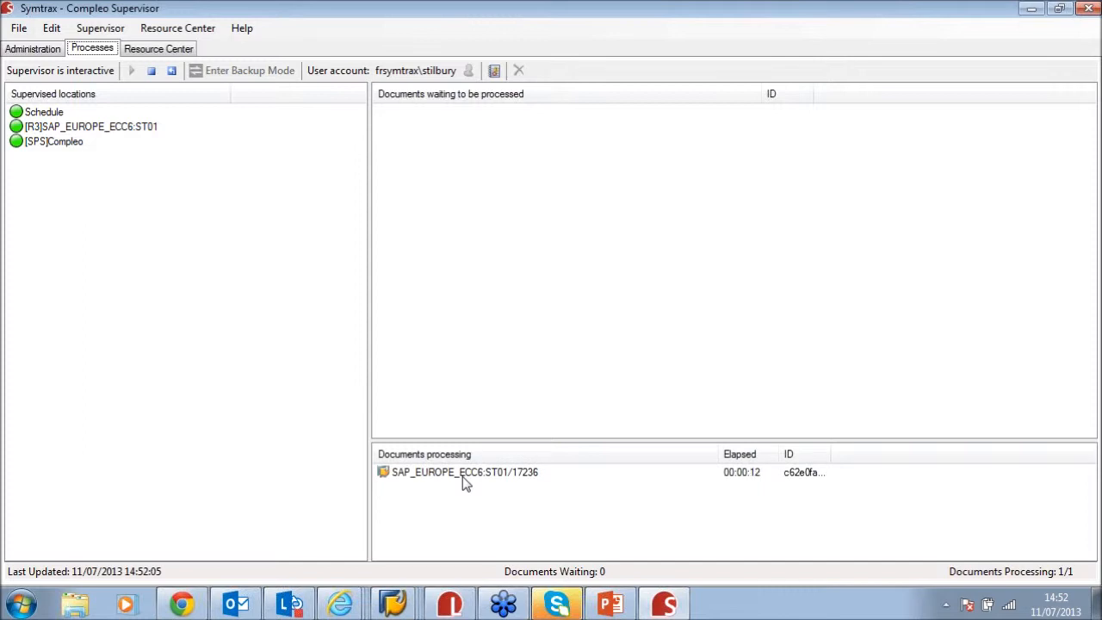
pyautogui.click(55, 54)
# Recheck the Processes tab, return to Administration, and close the SAP Logon window
pyautogui.click(95, 50)
pyautogui.click(41, 53)
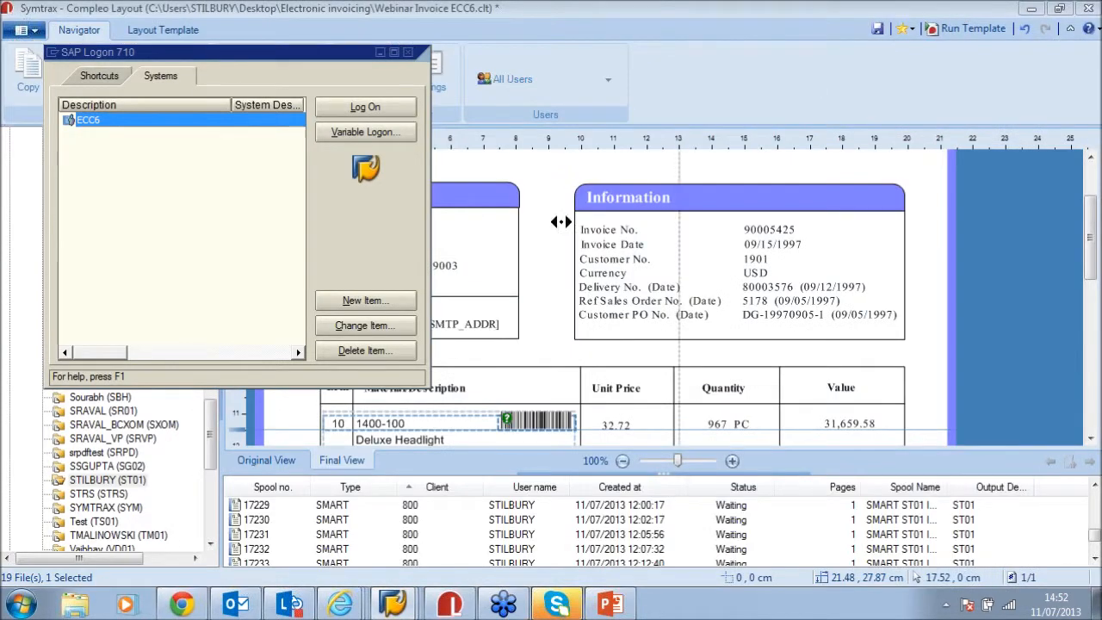
pyautogui.click(408, 52)
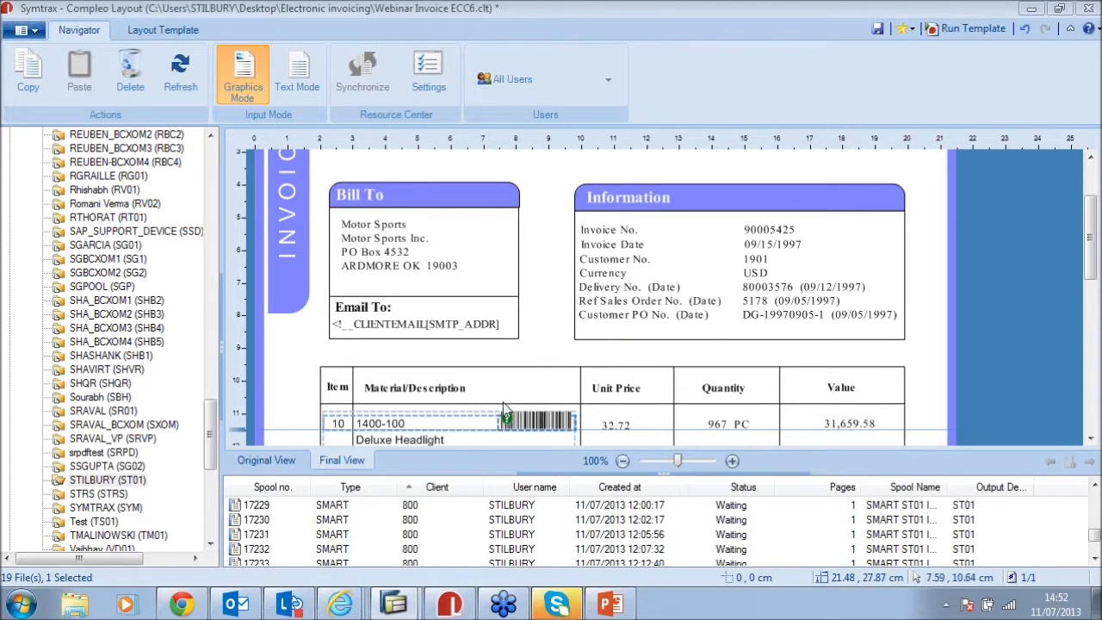
# Open the newly arrived E-Invoice email for invoice 90005425
pyautogui.moveTo(249, 594)
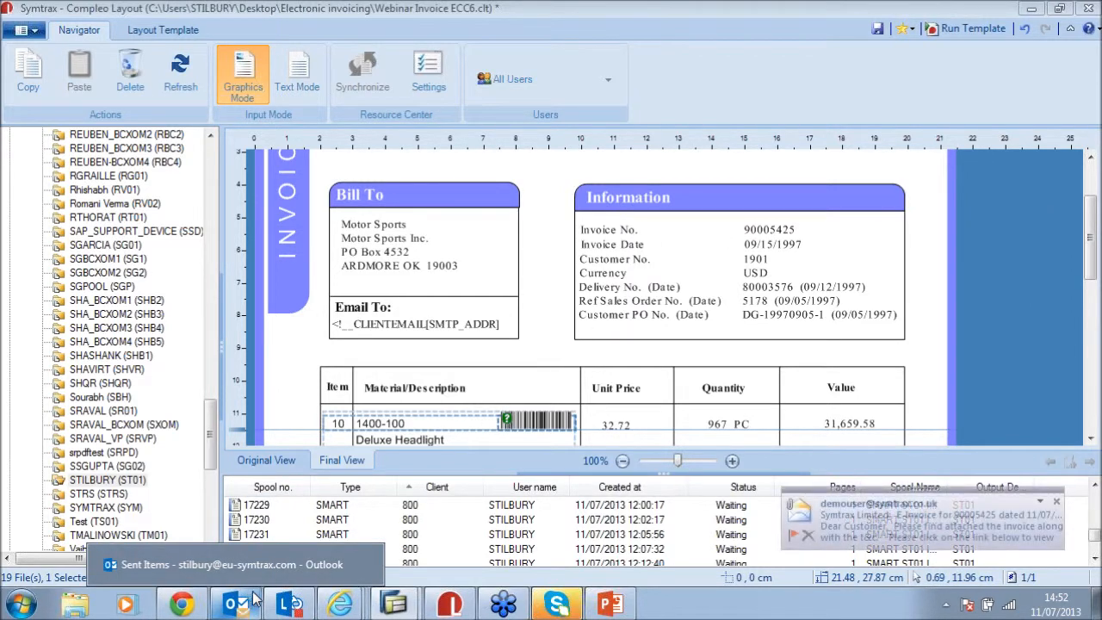
pyautogui.click(870, 511)
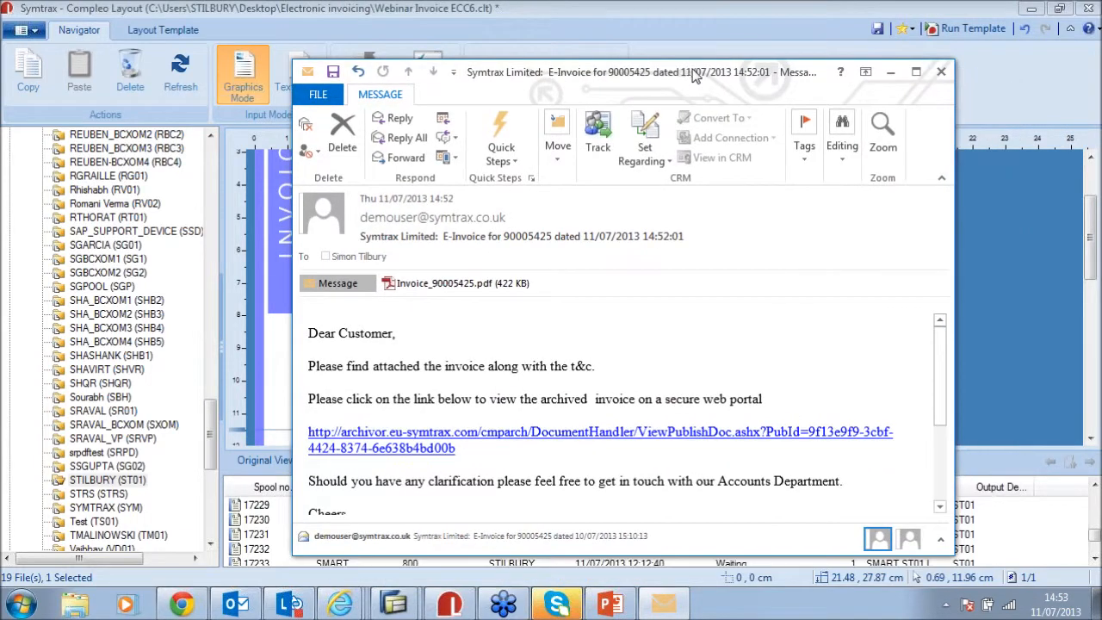
# Maximize the E-Invoice 90005425 message and open its Invoice_90005425.pdf attachment
pyautogui.click(916, 73)
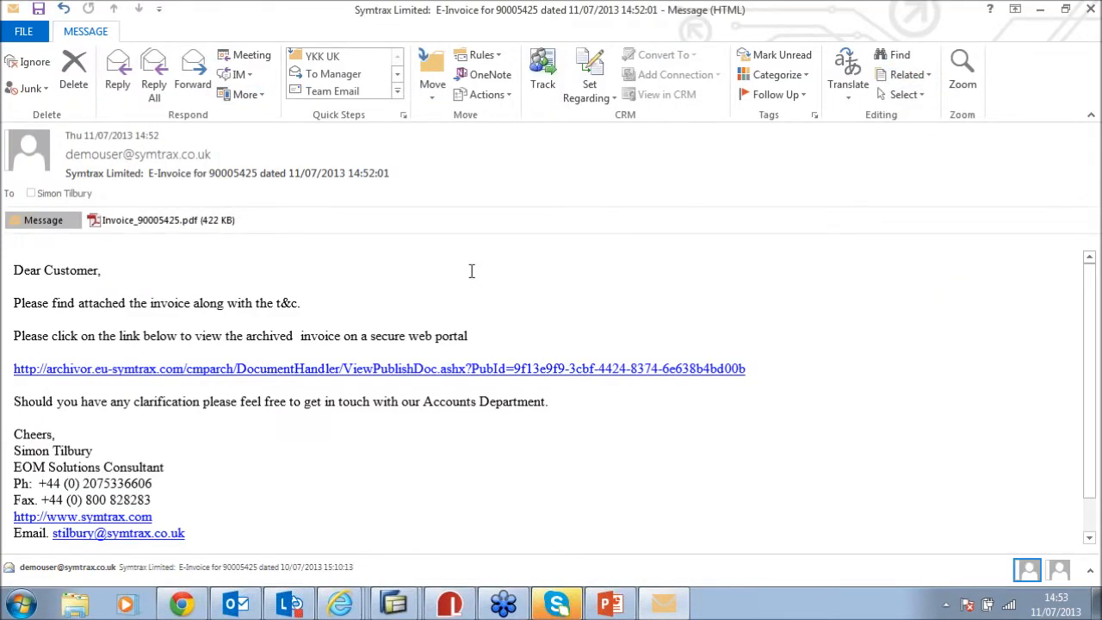
pyautogui.doubleClick(159, 222)
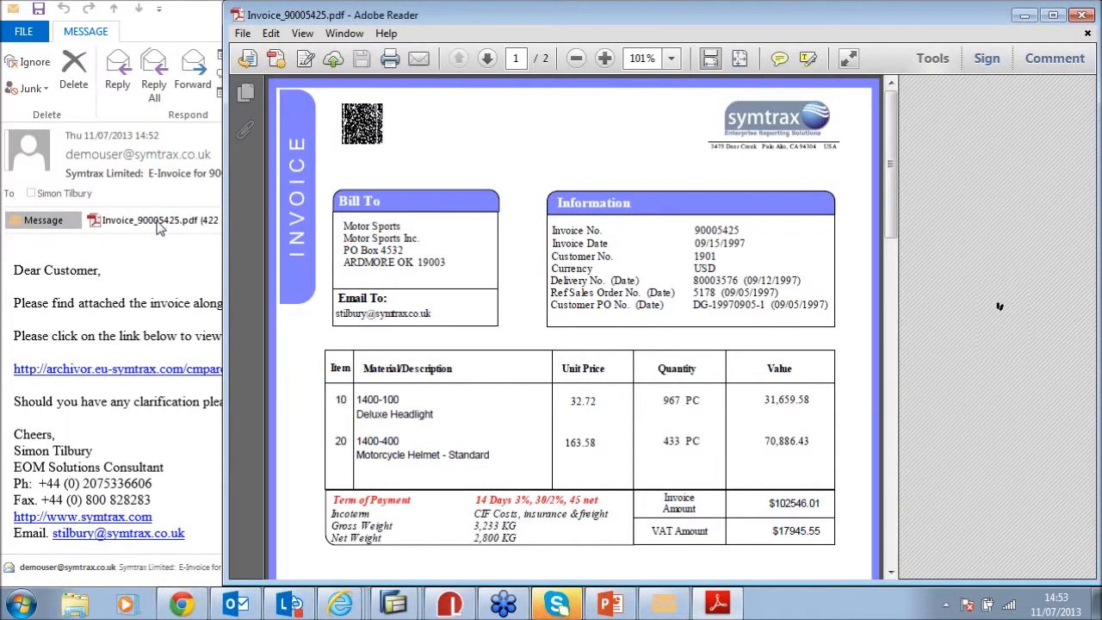
# Maximize Reader and scroll through Invoice_90005425.pdf, checking the Email To address and signature block
pyautogui.moveTo(891, 181); pyautogui.dragTo(892, 212)
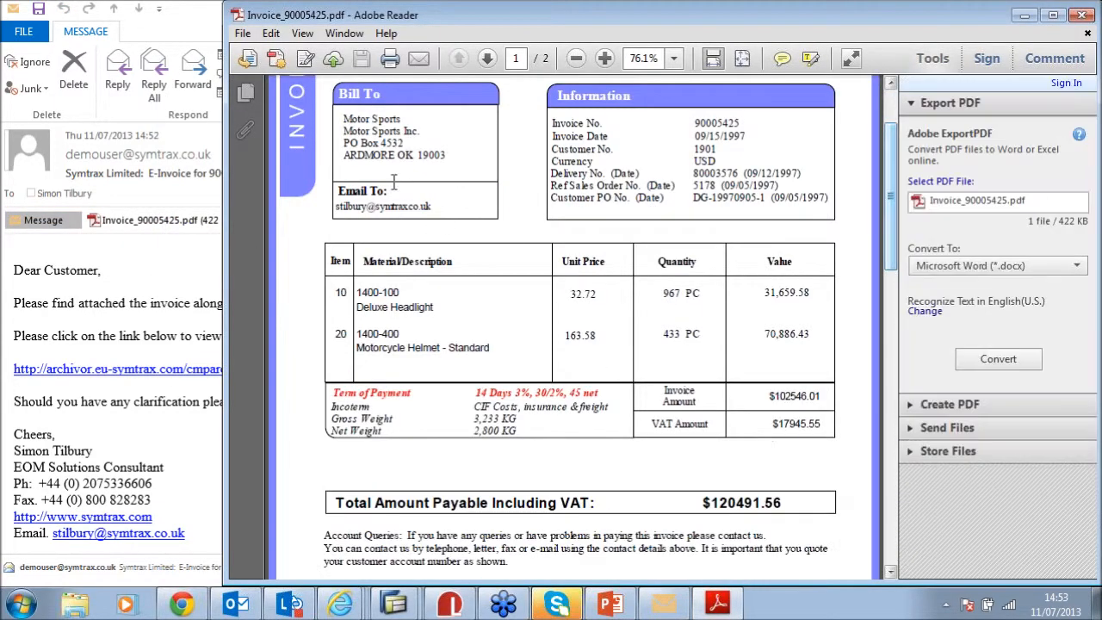
pyautogui.click(1052, 15)
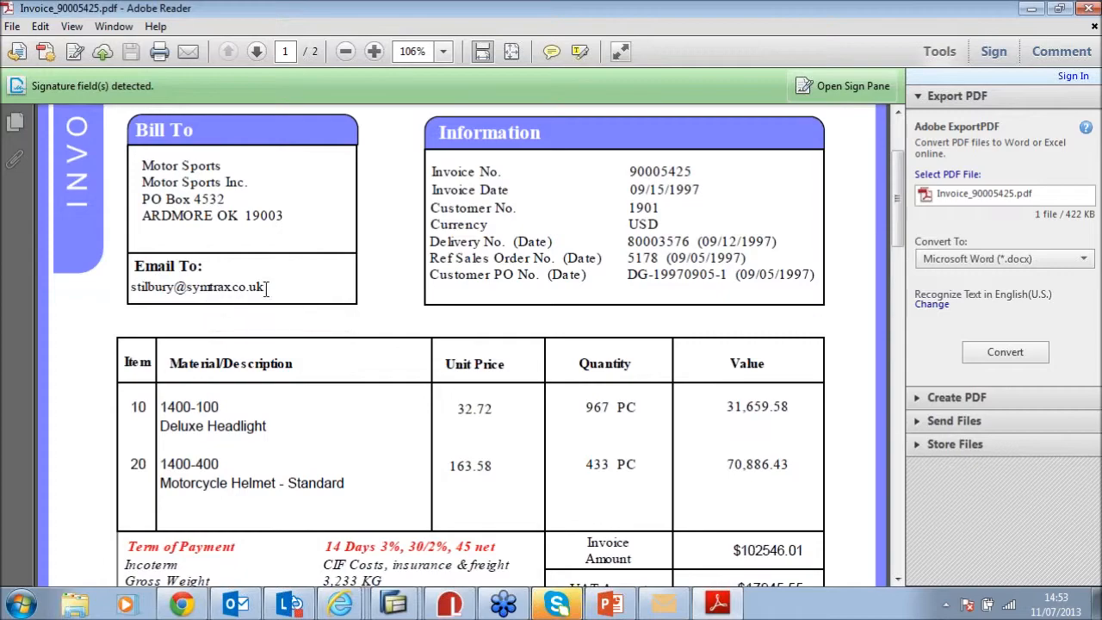
pyautogui.moveTo(265, 287); pyautogui.dragTo(174, 293)
pyautogui.moveTo(895, 216)
pyautogui.mouseDown()
pyautogui.moveTo(880, 551)
pyautogui.moveTo(877, 295)
pyautogui.mouseUp()
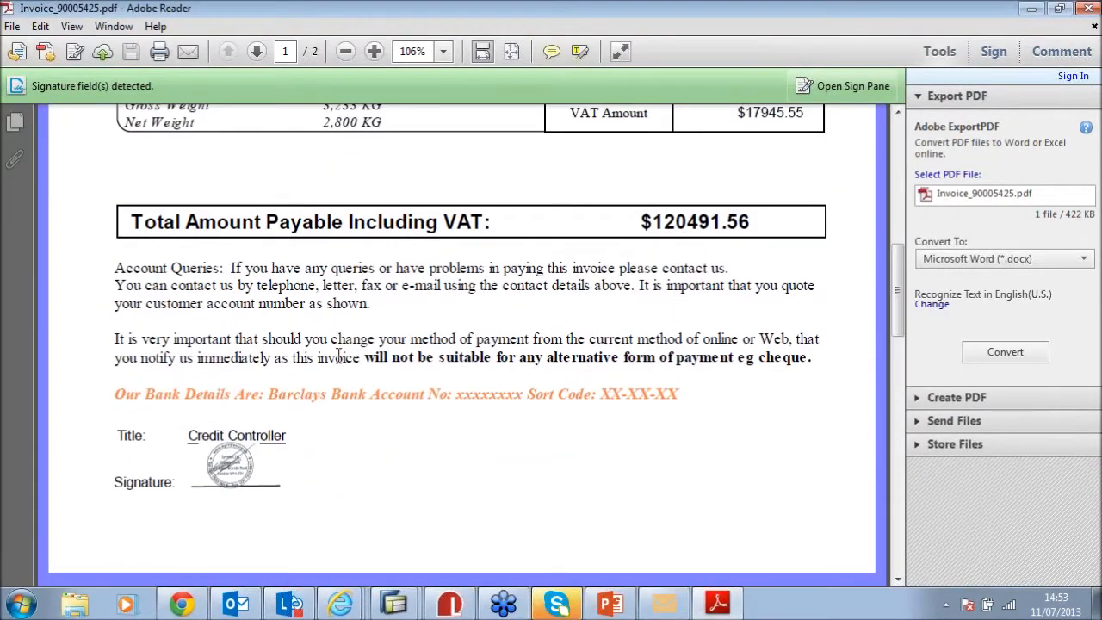
pyautogui.moveTo(898, 325); pyautogui.dragTo(895, 200)
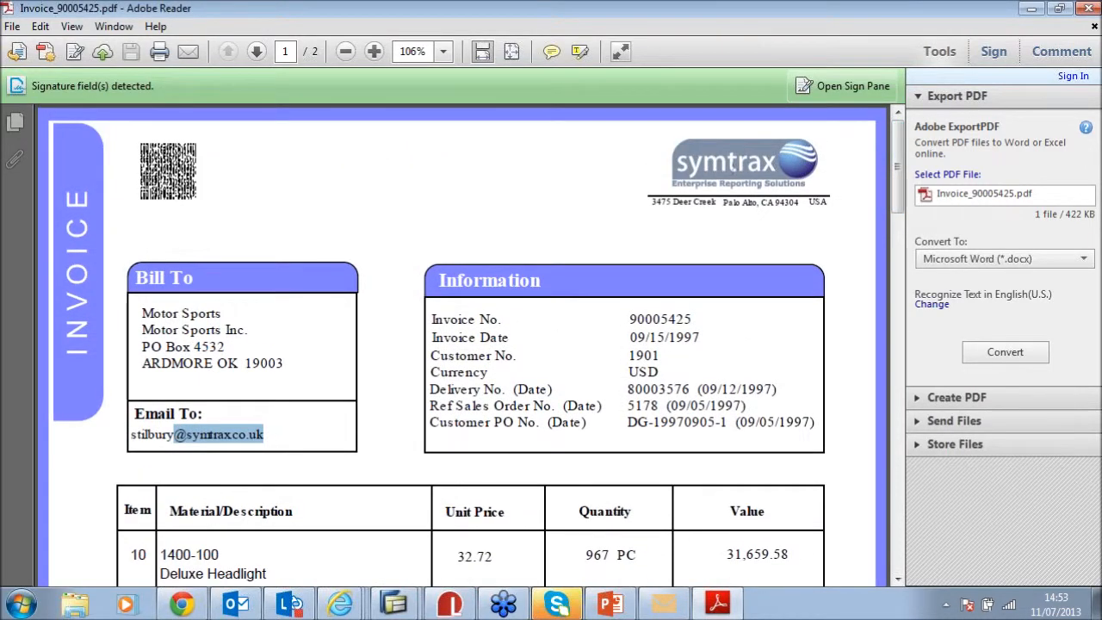
# Inspect the invoice's Document Properties, then close the dialog and the PDF
pyautogui.rightClick(422, 220)
pyautogui.click(496, 414)
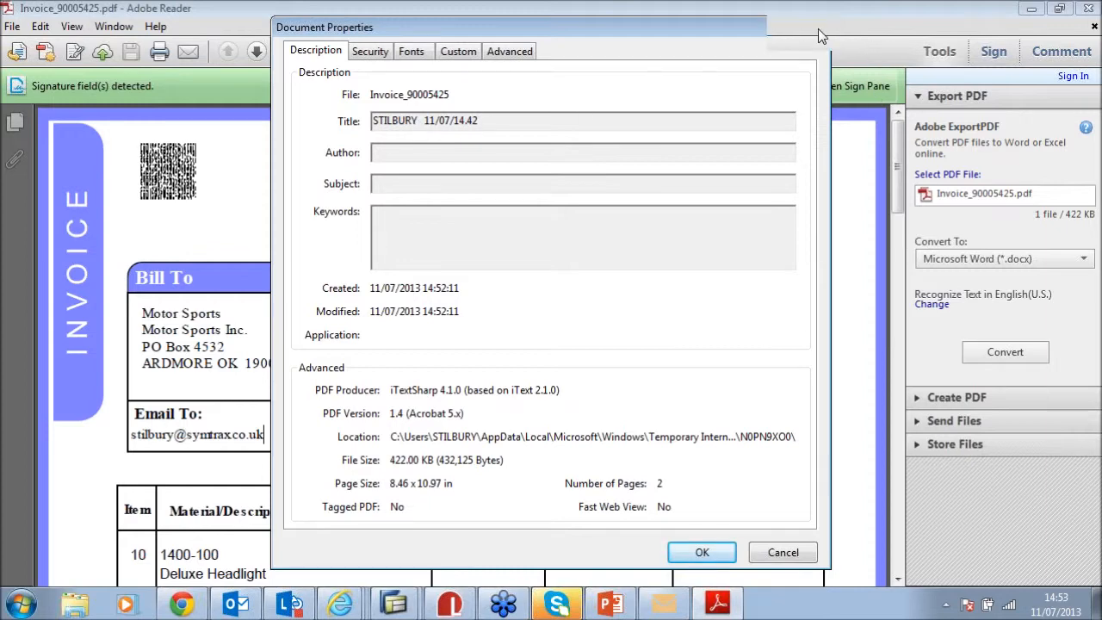
pyautogui.click(820, 30)
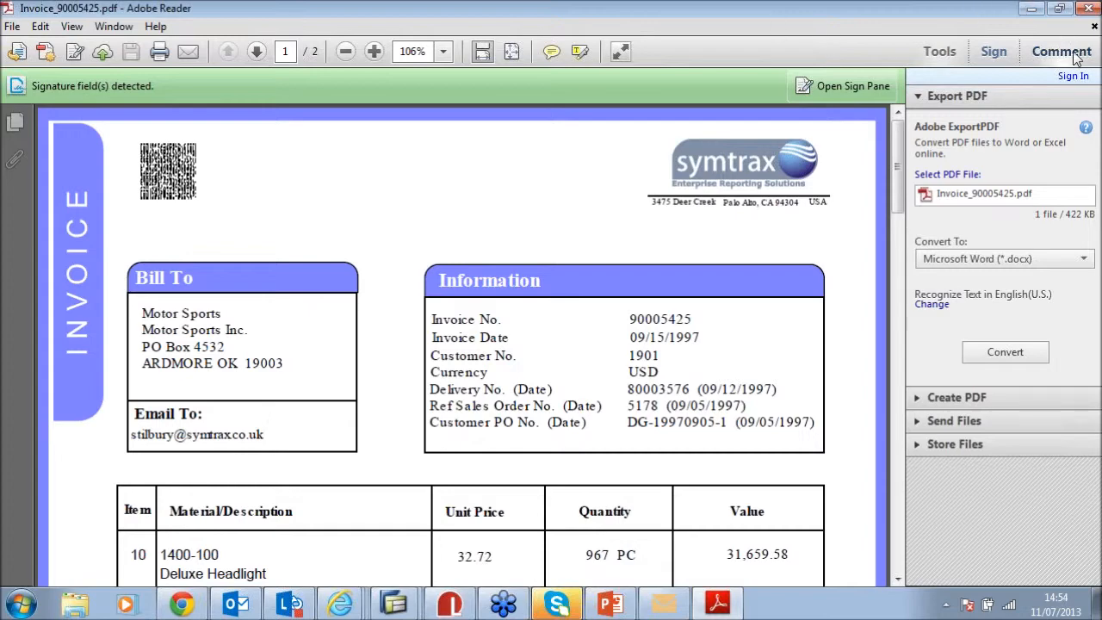
pyautogui.click(1094, 29)
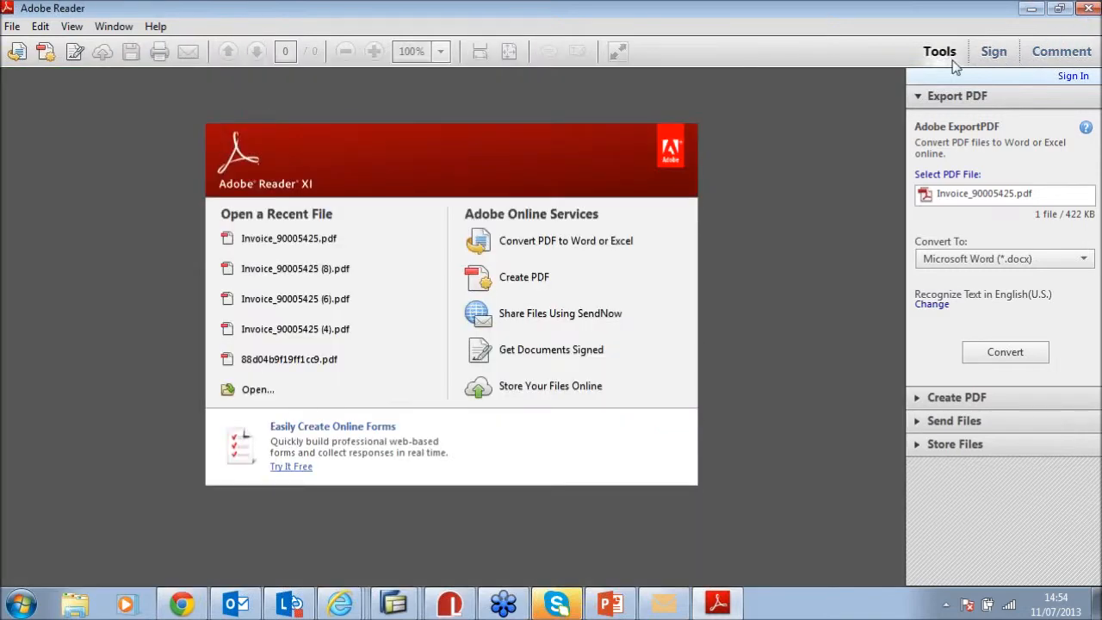
# Close Adobe Reader and follow the archivor link in the e-invoice email to the archived invoice
pyautogui.click(1090, 8)
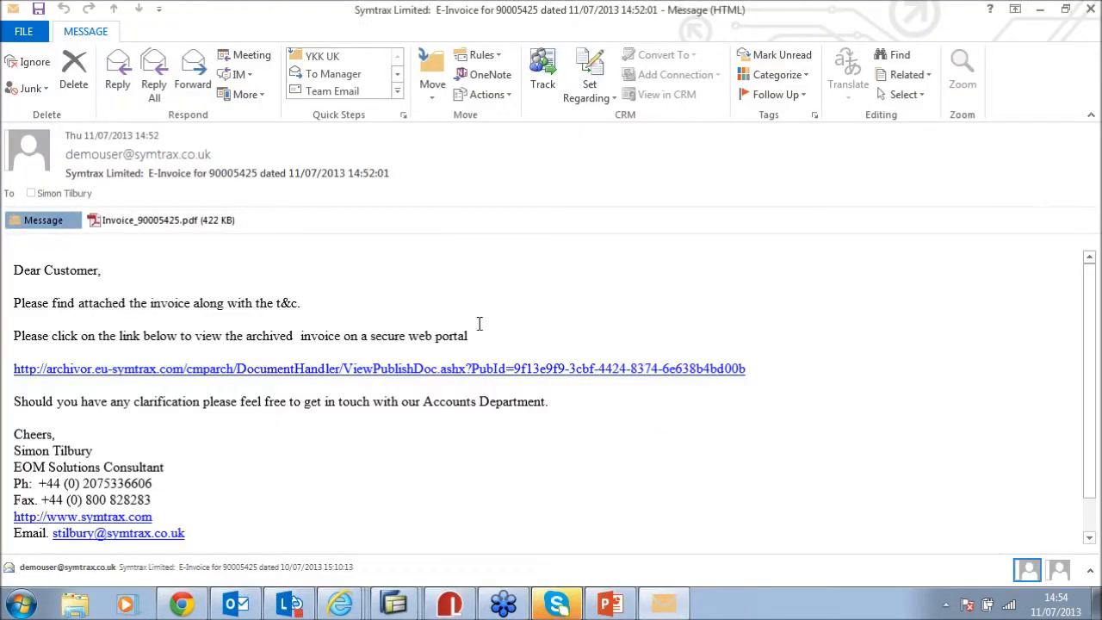
pyautogui.click(232, 377)
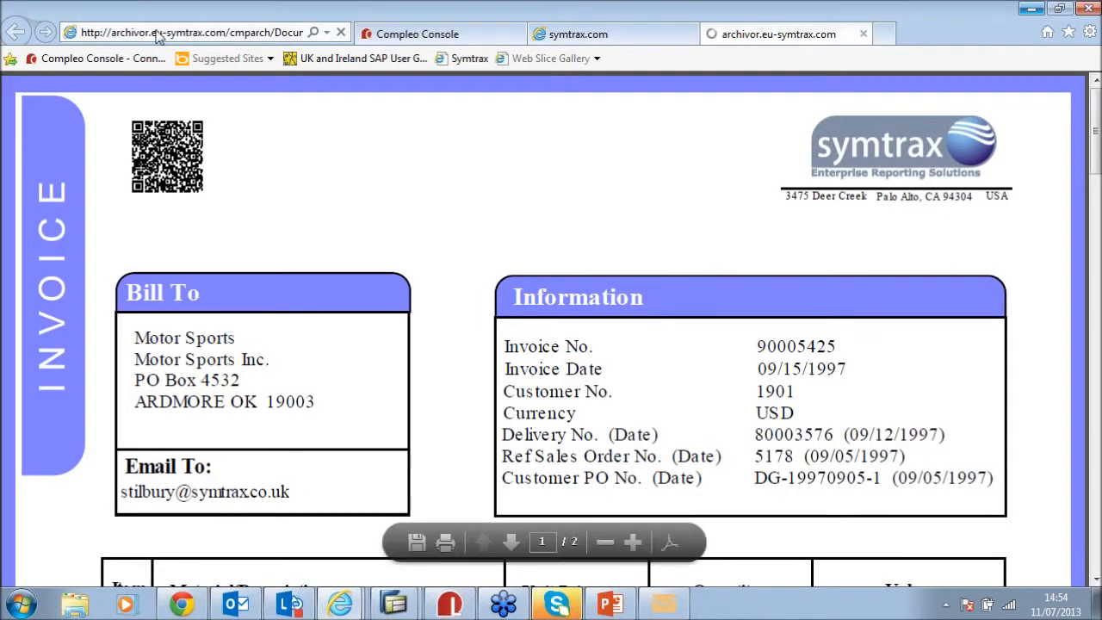
pyautogui.click(177, 31)
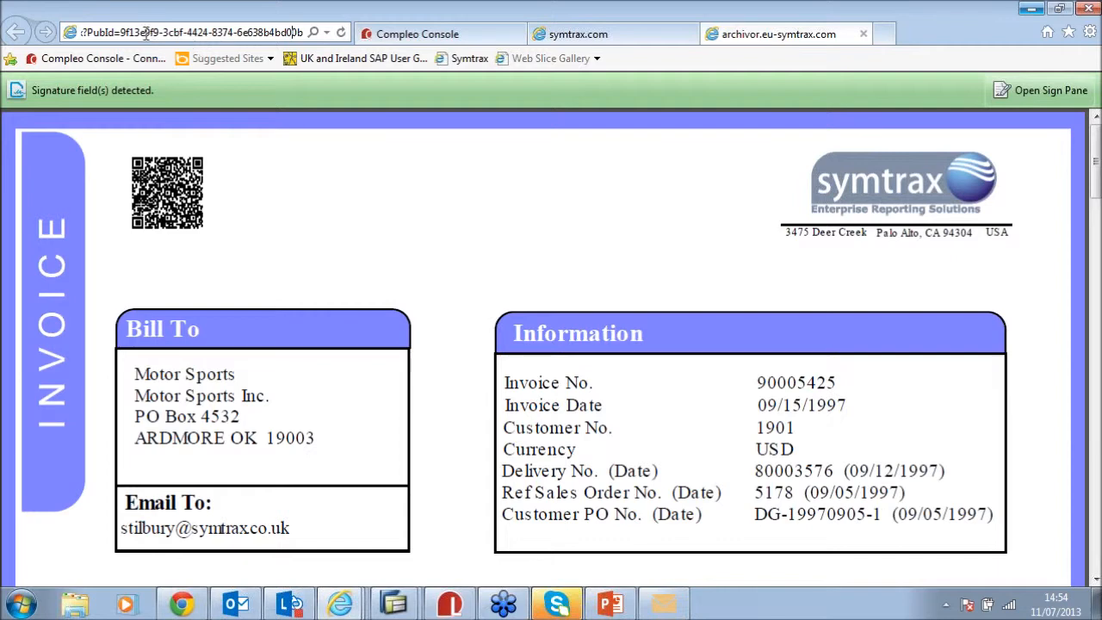
# Change the PubId's last character in the archive URL to 4 and reload the page
pyautogui.moveTo(155, 33); pyautogui.dragTo(303, 32)
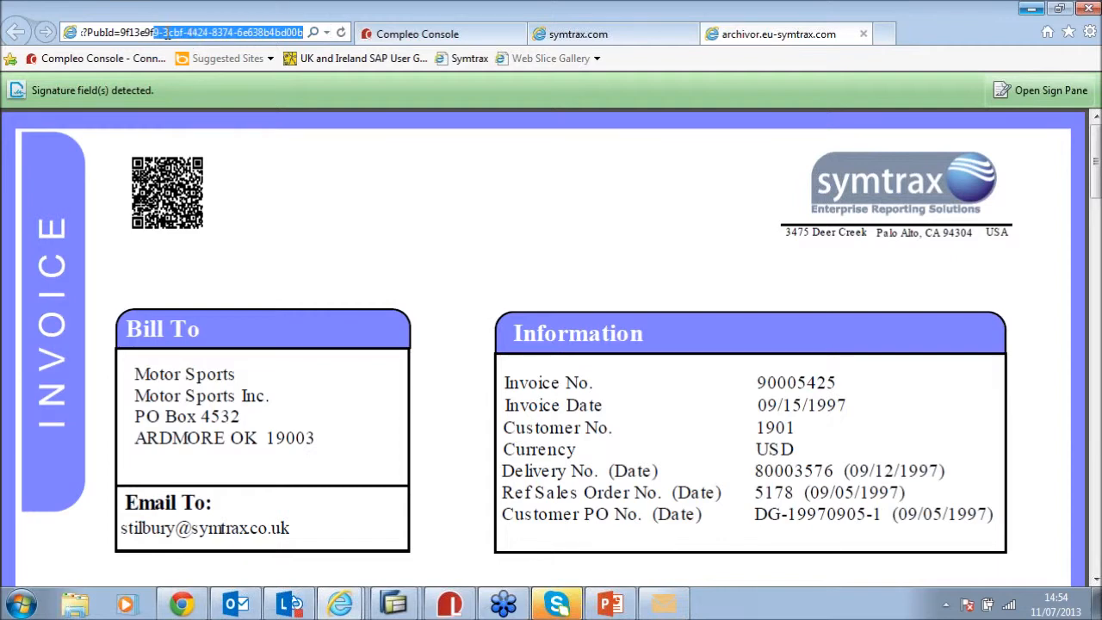
pyautogui.click(449, 234)
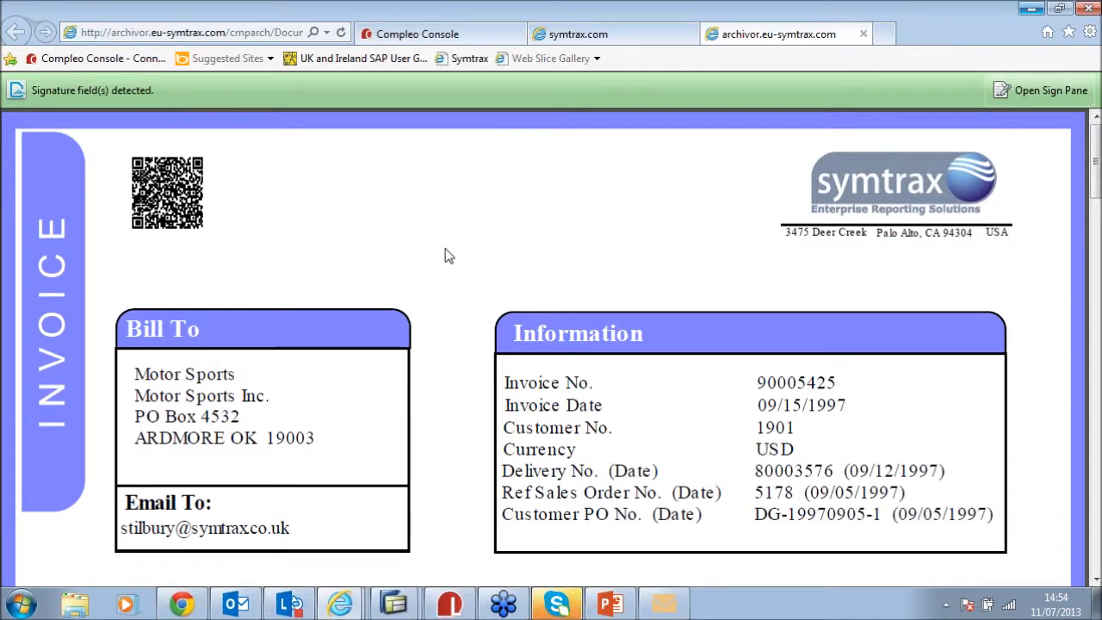
pyautogui.click(237, 35)
pyautogui.click(236, 34)
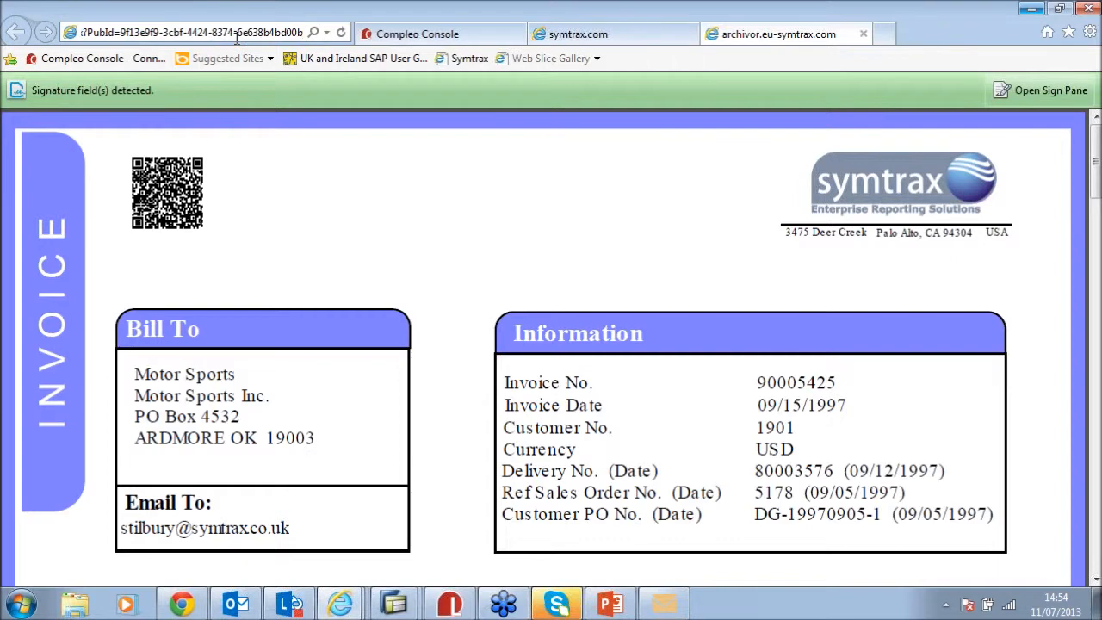
pyautogui.press('BackSpace')
pyautogui.write('4')
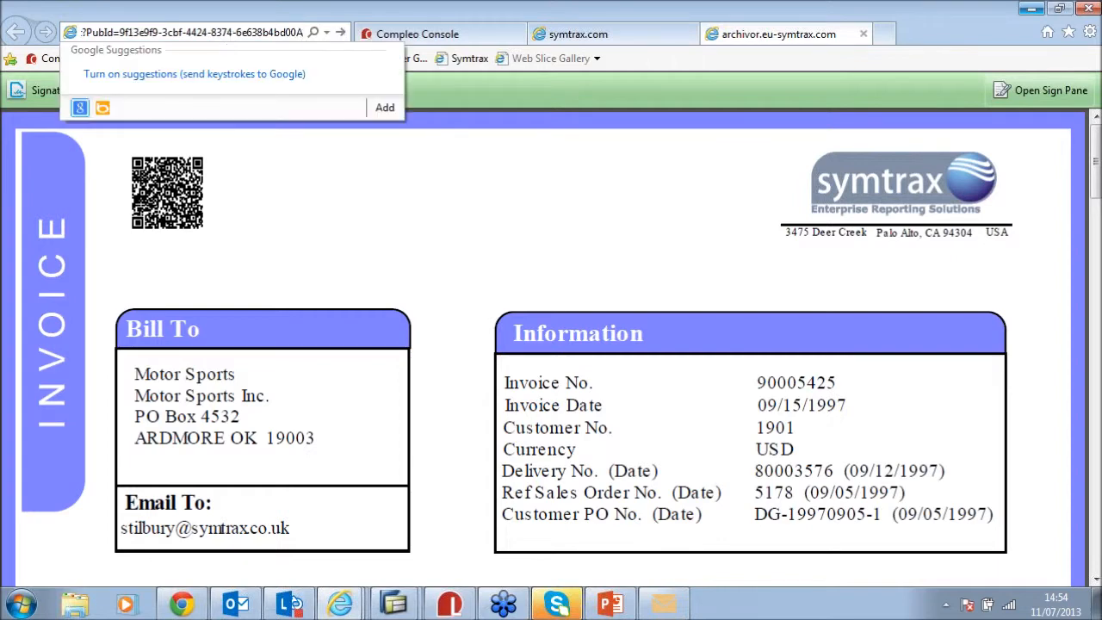
pyautogui.press('Return')
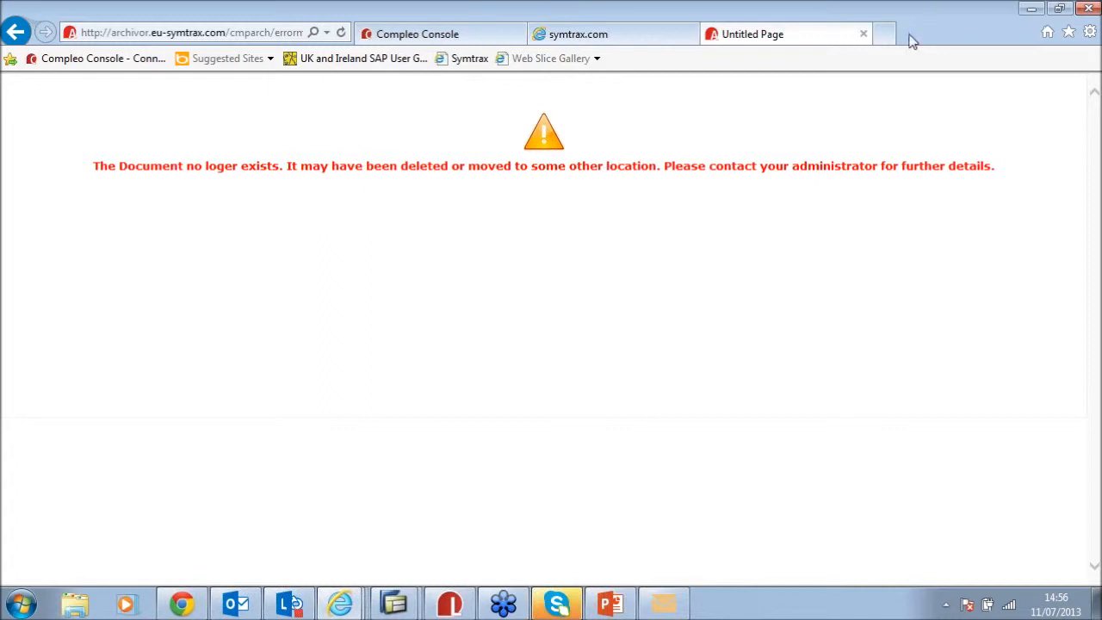
# Return to Compleo Console's Archivor and select the eInvoicing in PDF document type
pyautogui.click(456, 35)
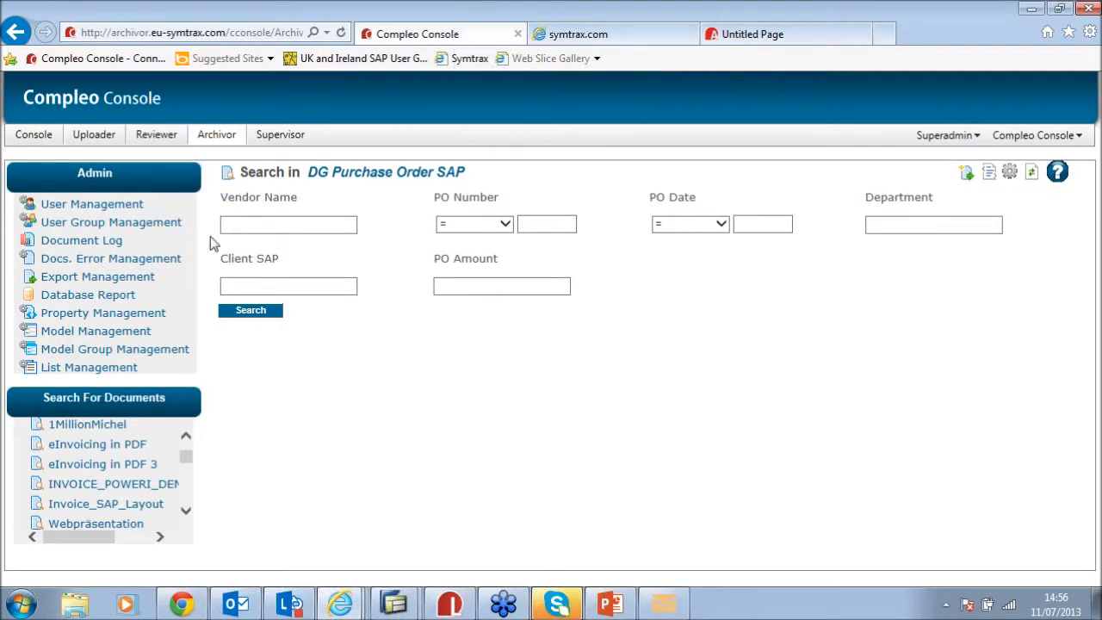
pyautogui.click(221, 135)
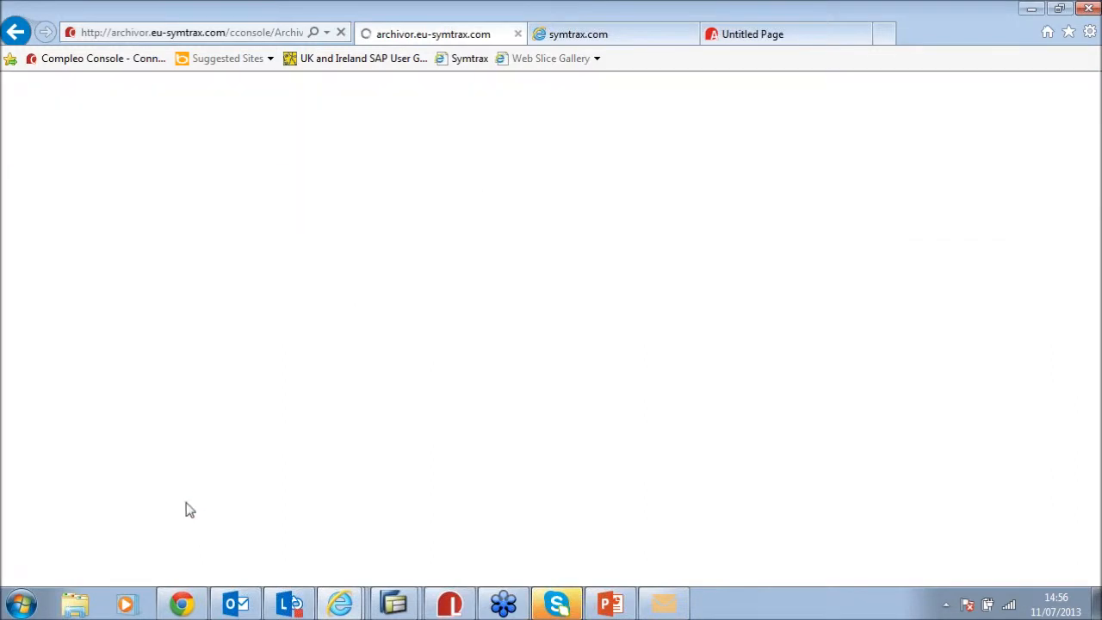
pyautogui.moveTo(187, 513); pyautogui.dragTo(187, 515)
pyautogui.click(125, 506)
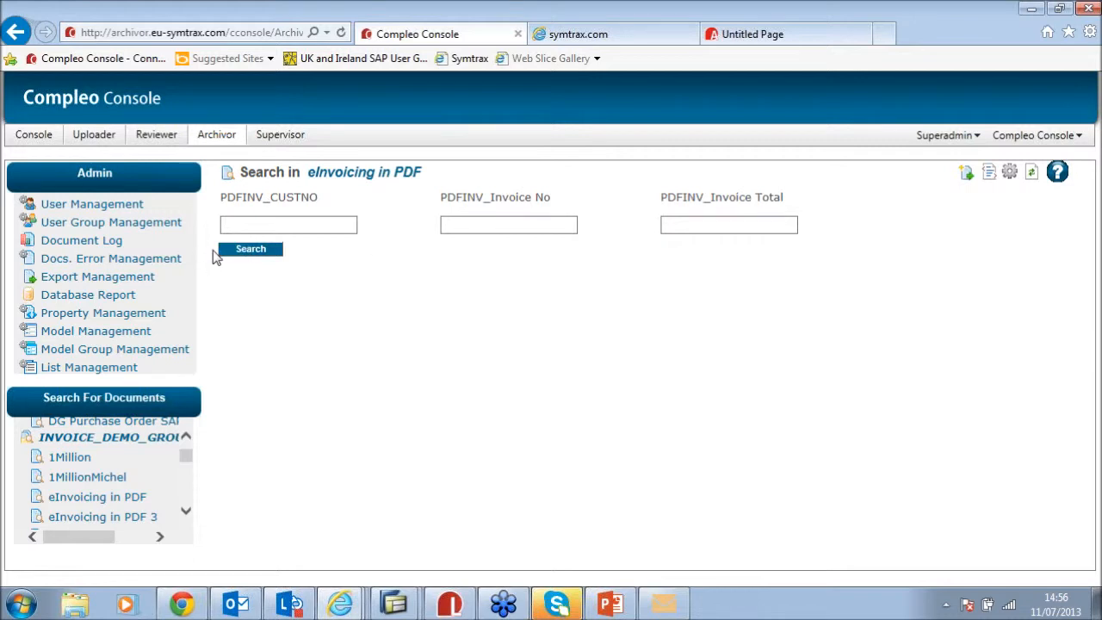
# Search with empty fields to list all 73 documents, then open Invoice_90005425.pdf full-screen
pyautogui.click(245, 253)
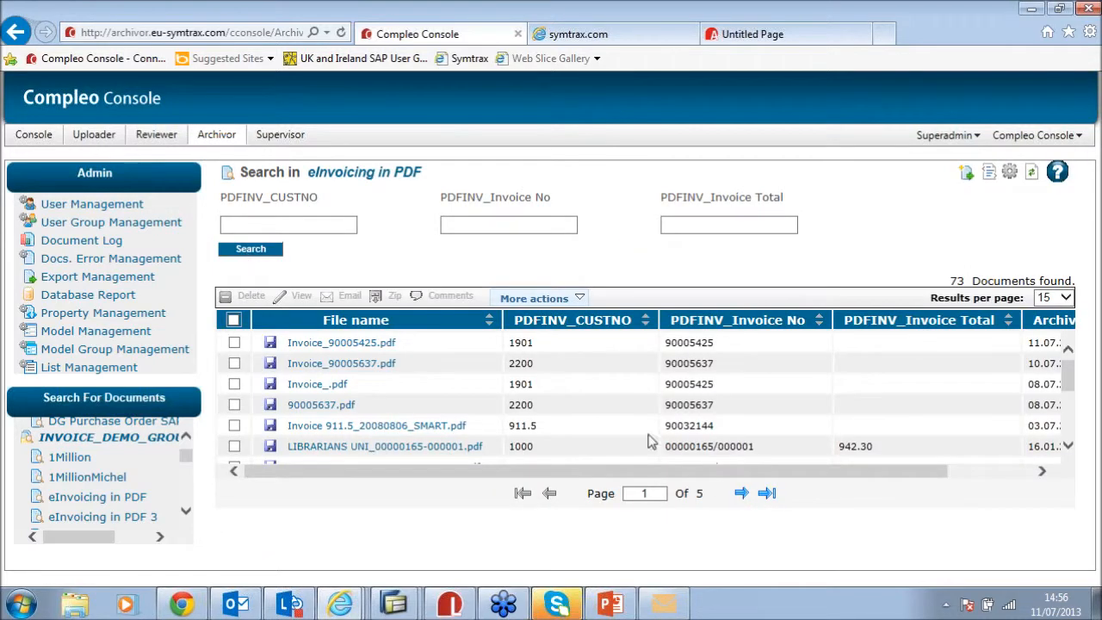
pyautogui.moveTo(694, 473); pyautogui.dragTo(778, 473)
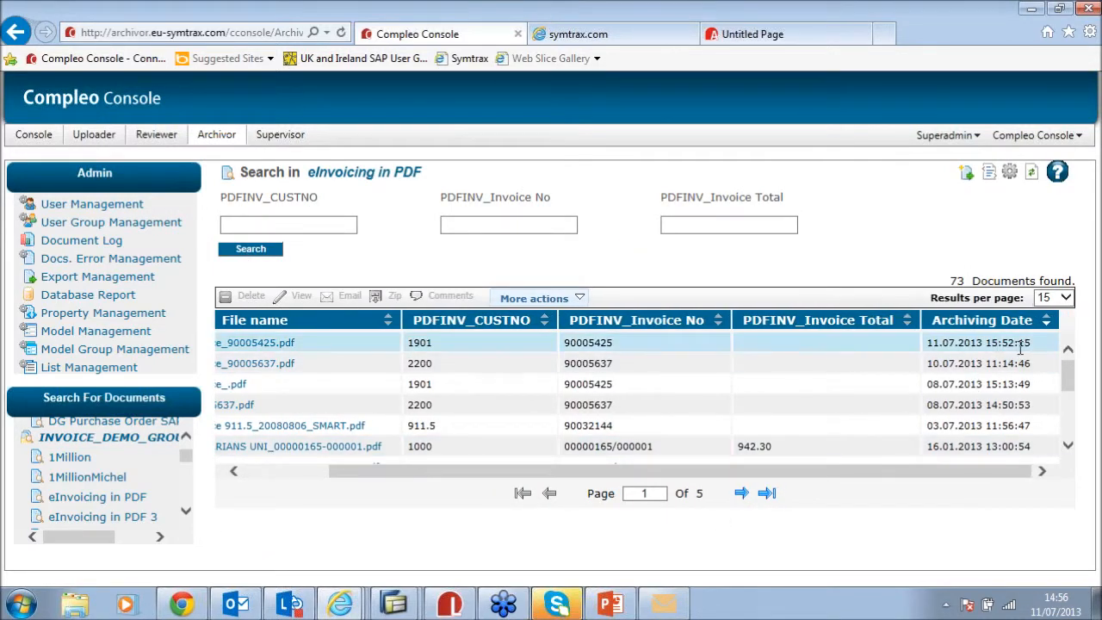
pyautogui.moveTo(591, 472); pyautogui.dragTo(506, 472)
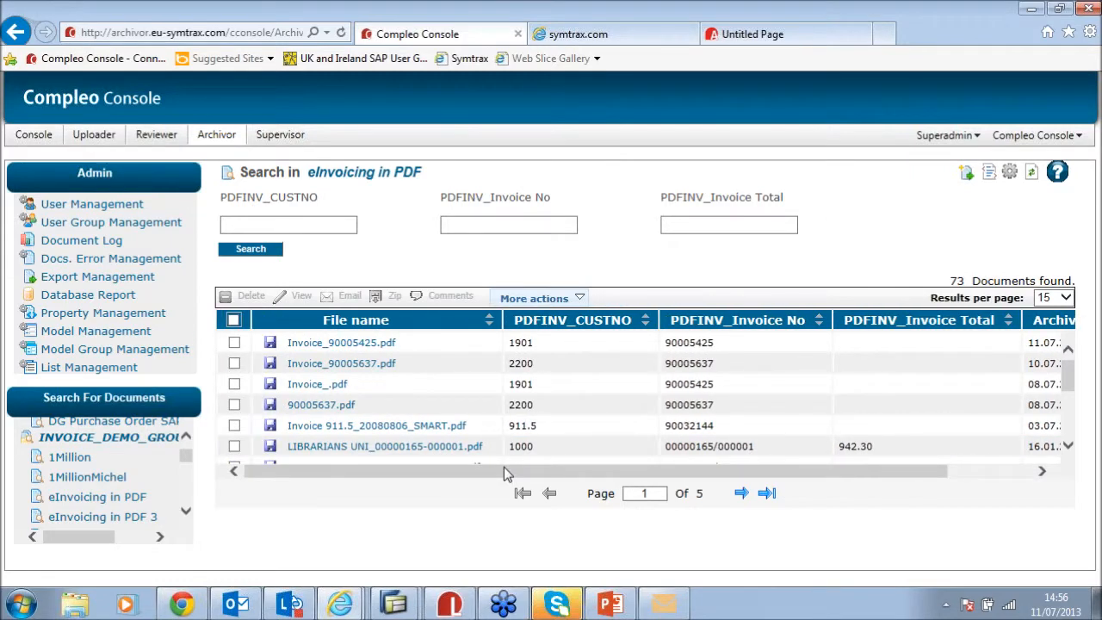
pyautogui.click(375, 344)
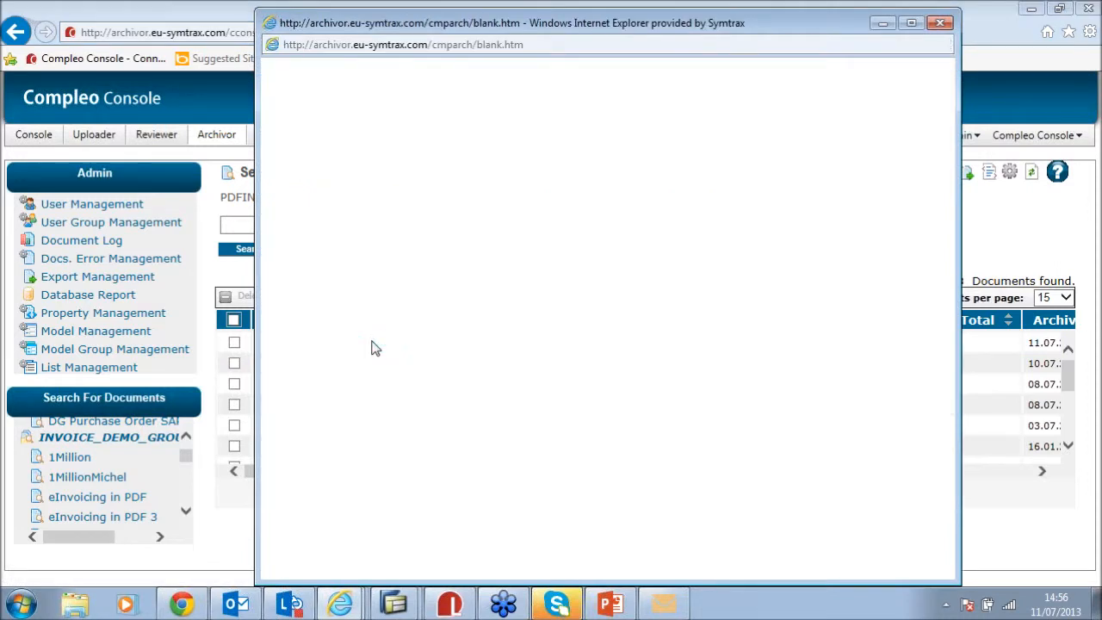
pyautogui.click(911, 23)
# Check the archived invoice's Document Properties title, then close the dialog and the viewer
pyautogui.scroll(-2, 525, 297)
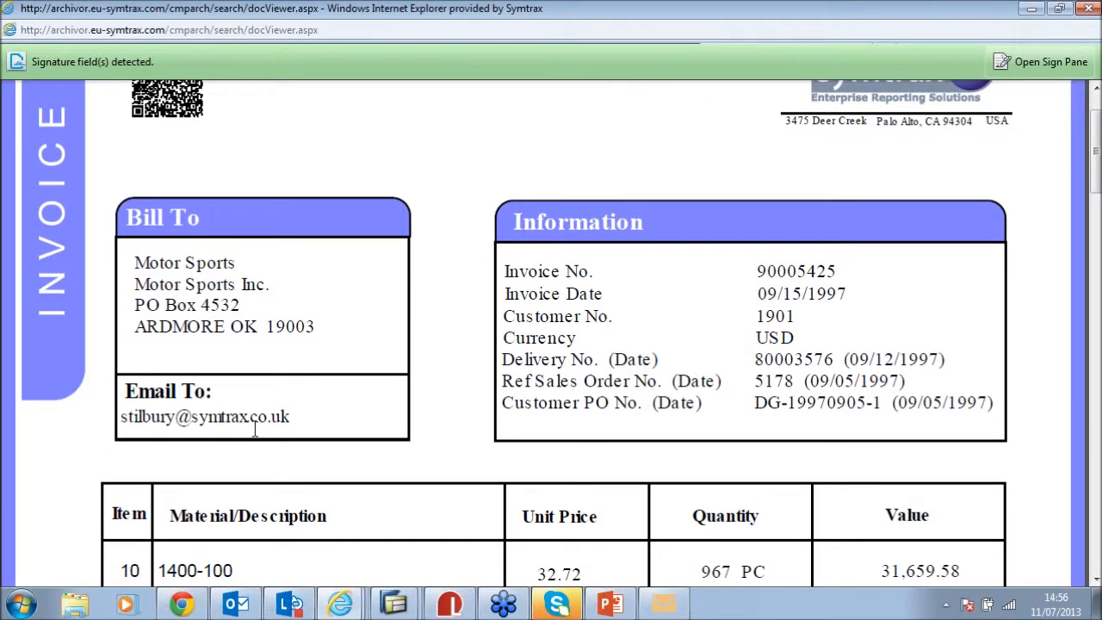
pyautogui.scroll(2, 362, 417)
pyautogui.rightClick(473, 217)
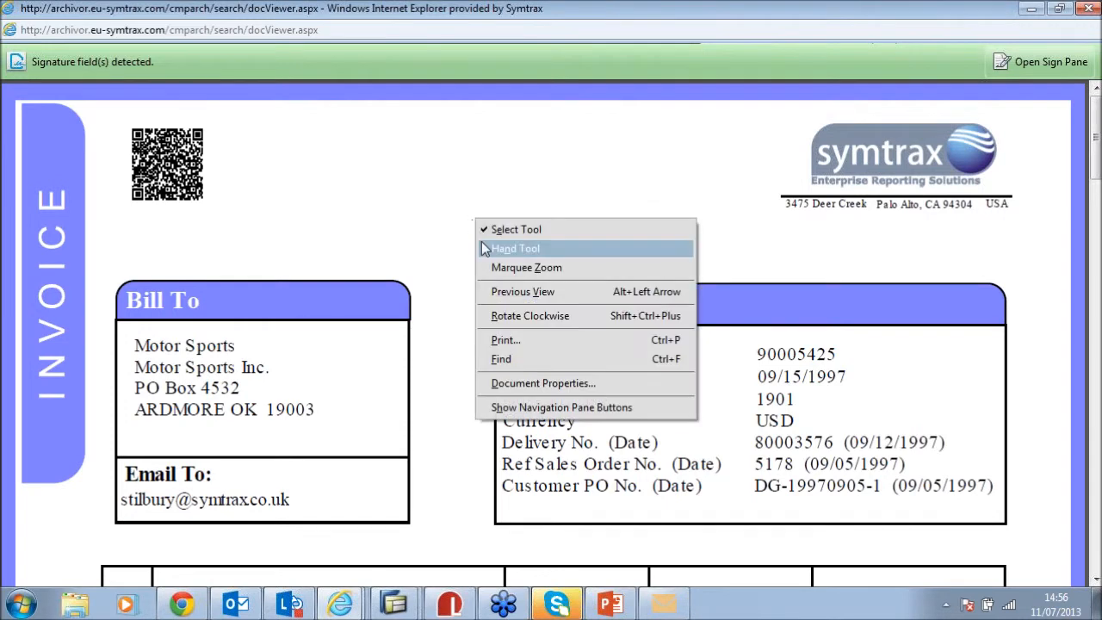
pyautogui.click(564, 381)
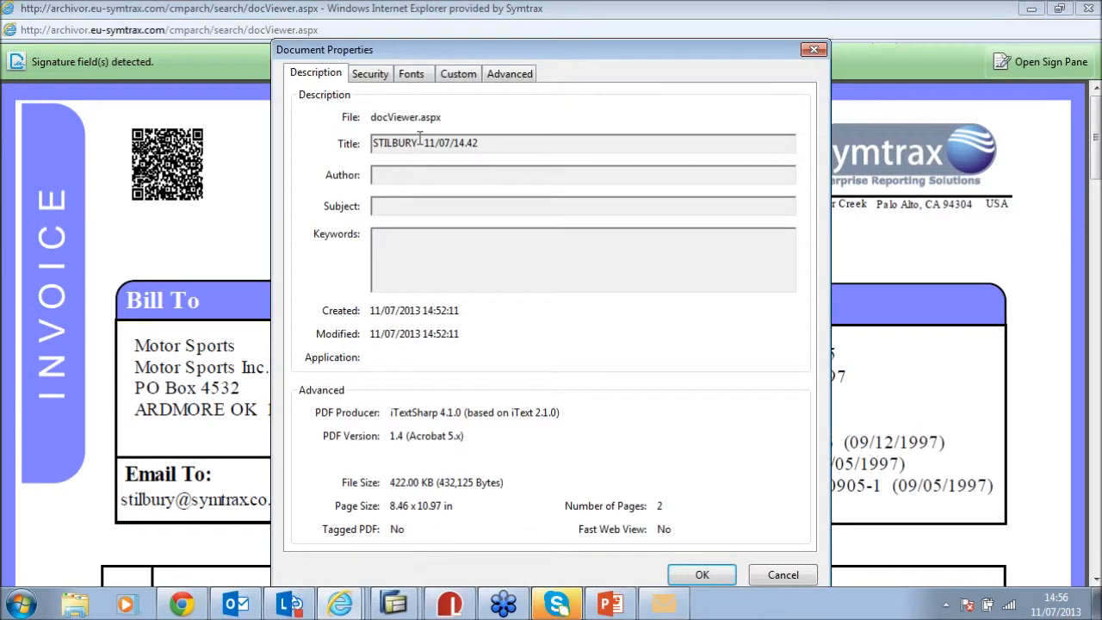
pyautogui.moveTo(482, 141); pyautogui.dragTo(230, 135)
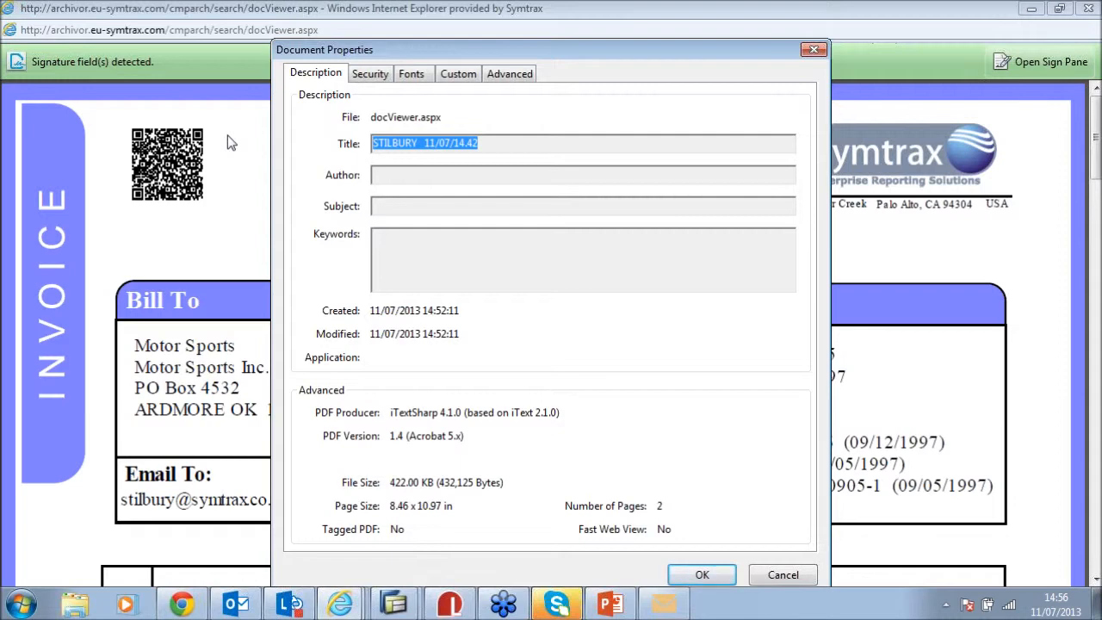
pyautogui.moveTo(500, 146); pyautogui.dragTo(296, 145)
pyautogui.click(467, 142)
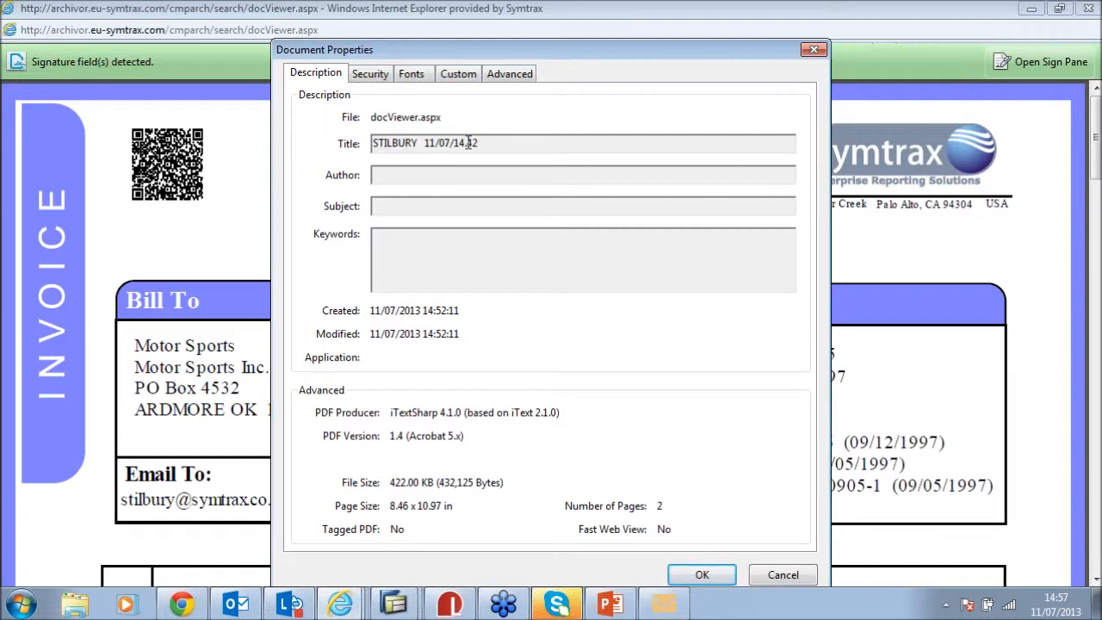
pyautogui.click(806, 49)
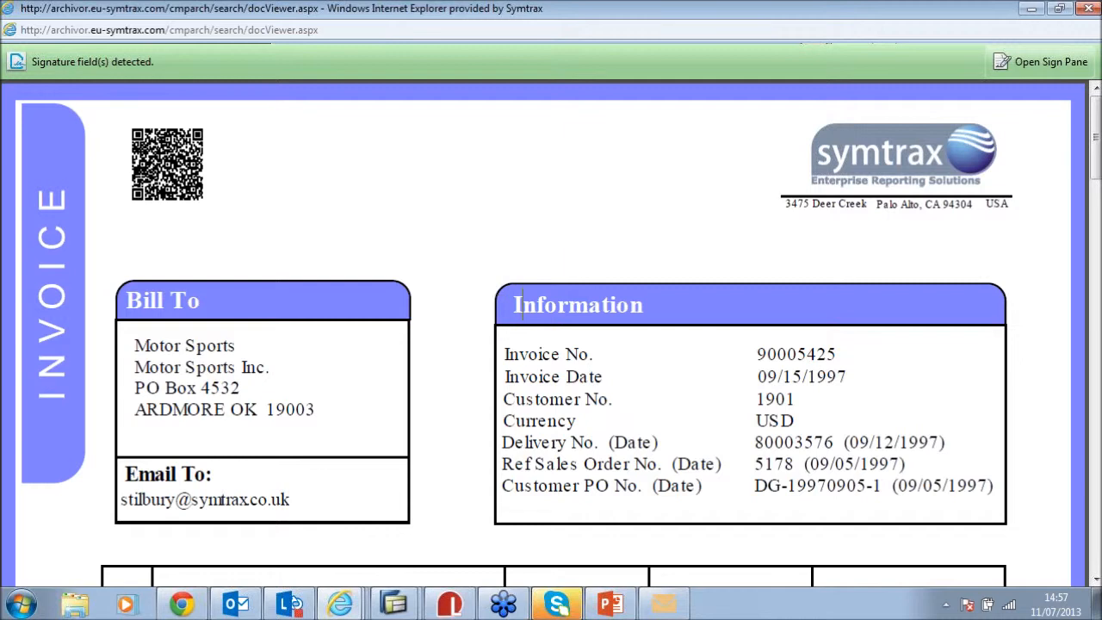
pyautogui.click(1089, 15)
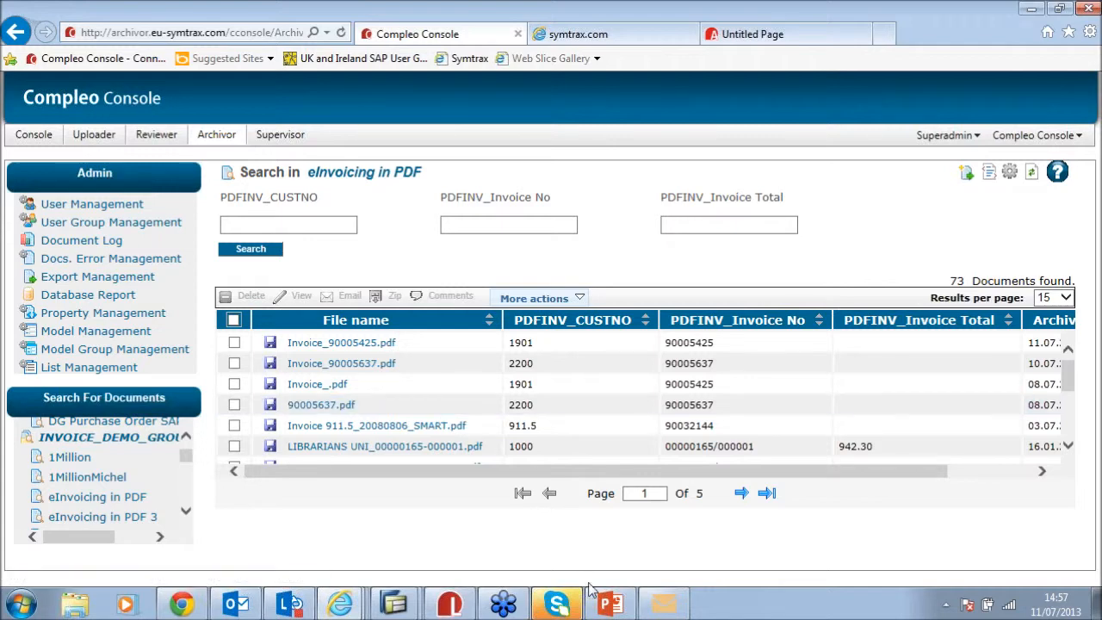
# Bring SAP Easy Access forward and run transaction VF03 (Display Billing Document)
pyautogui.moveTo(592, 592)
pyautogui.moveTo(396, 608)
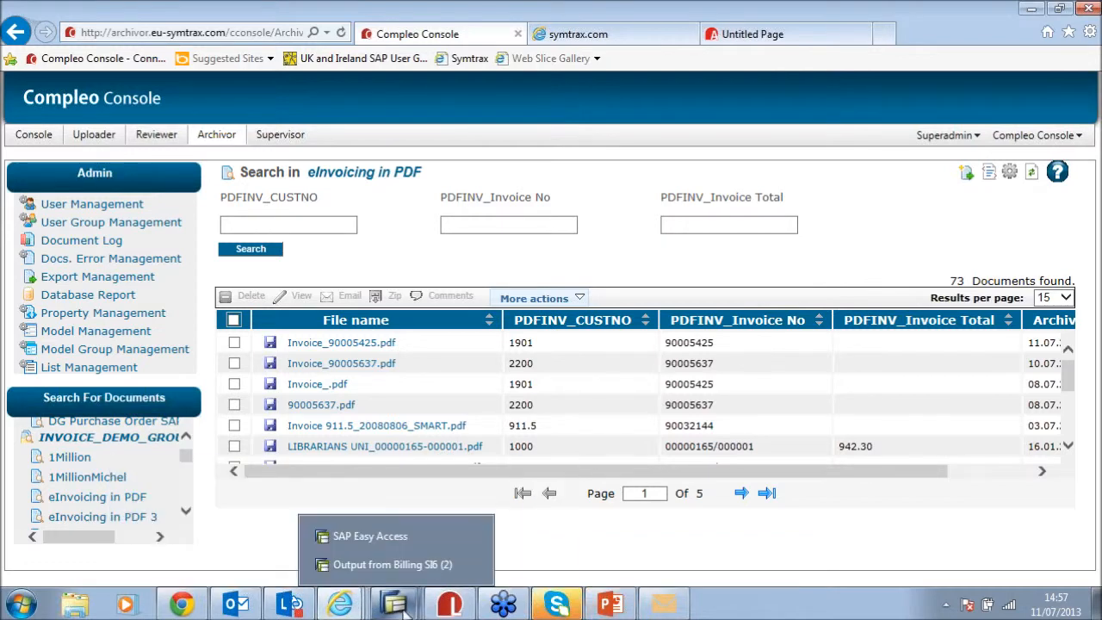
pyautogui.click(401, 541)
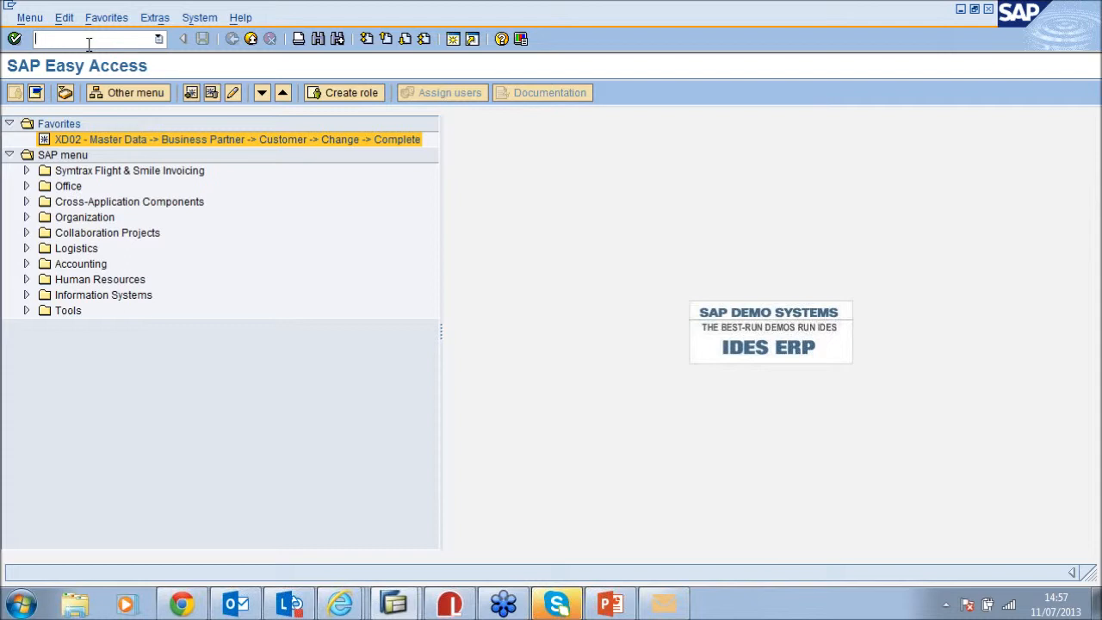
pyautogui.write('VF03')
pyautogui.press('Return')
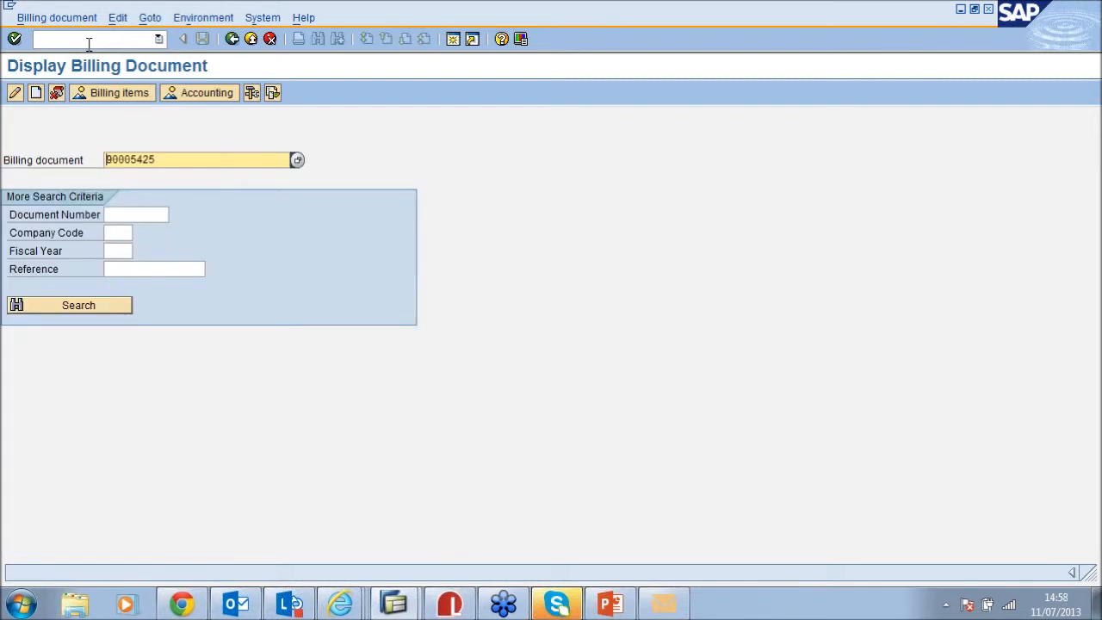
# Display billing document 90005425 and select its newest attachment dated 11.07.2013
pyautogui.click(179, 157)
pyautogui.press('Return')
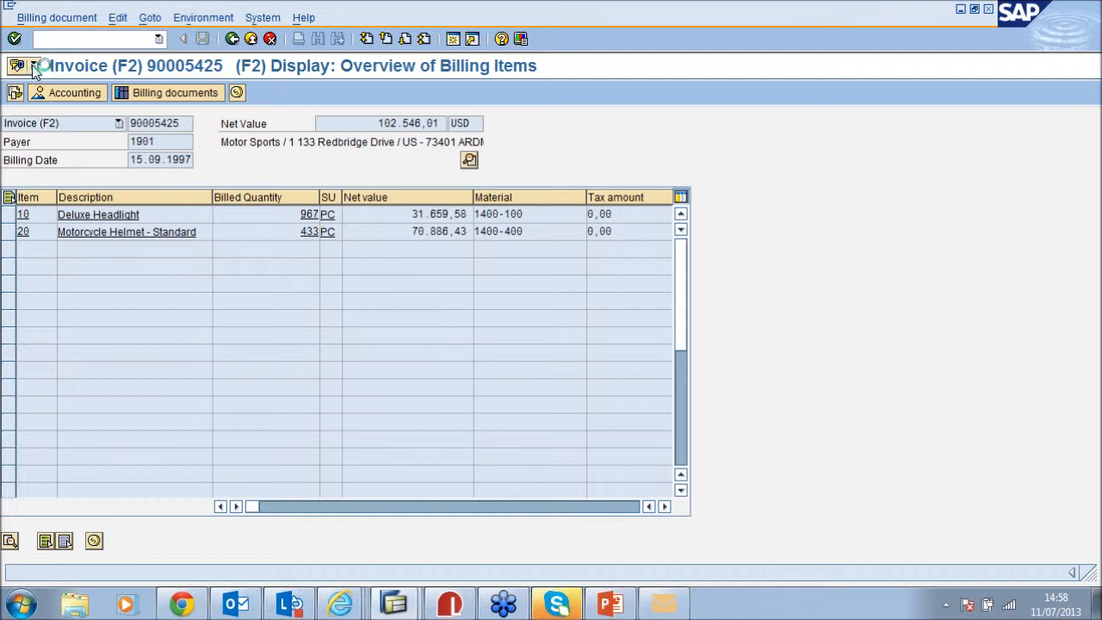
pyautogui.click(33, 65)
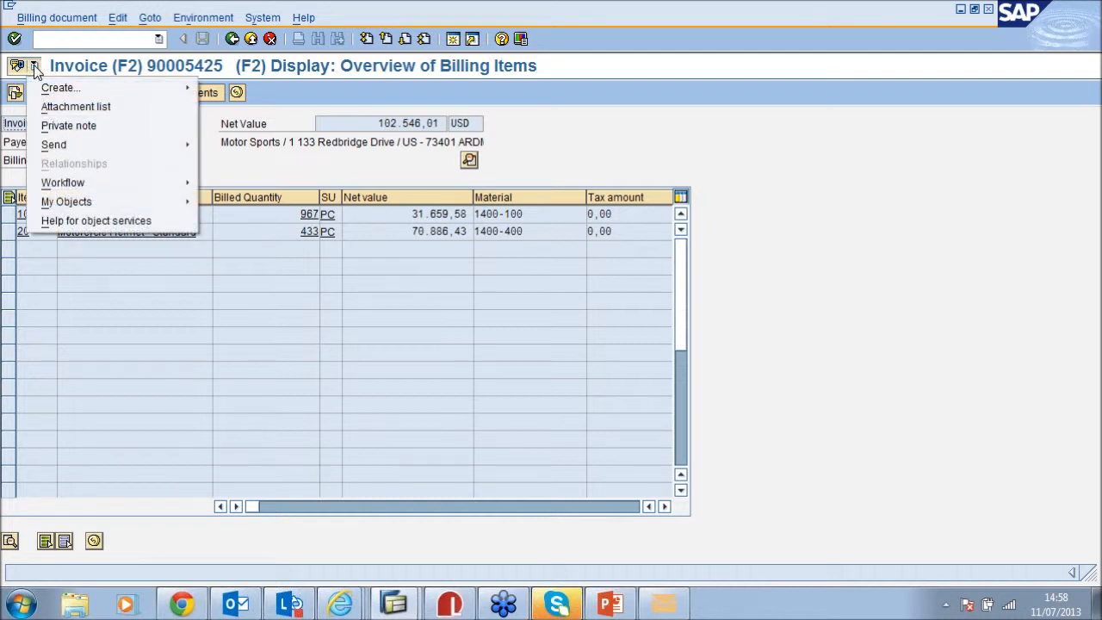
pyautogui.click(97, 108)
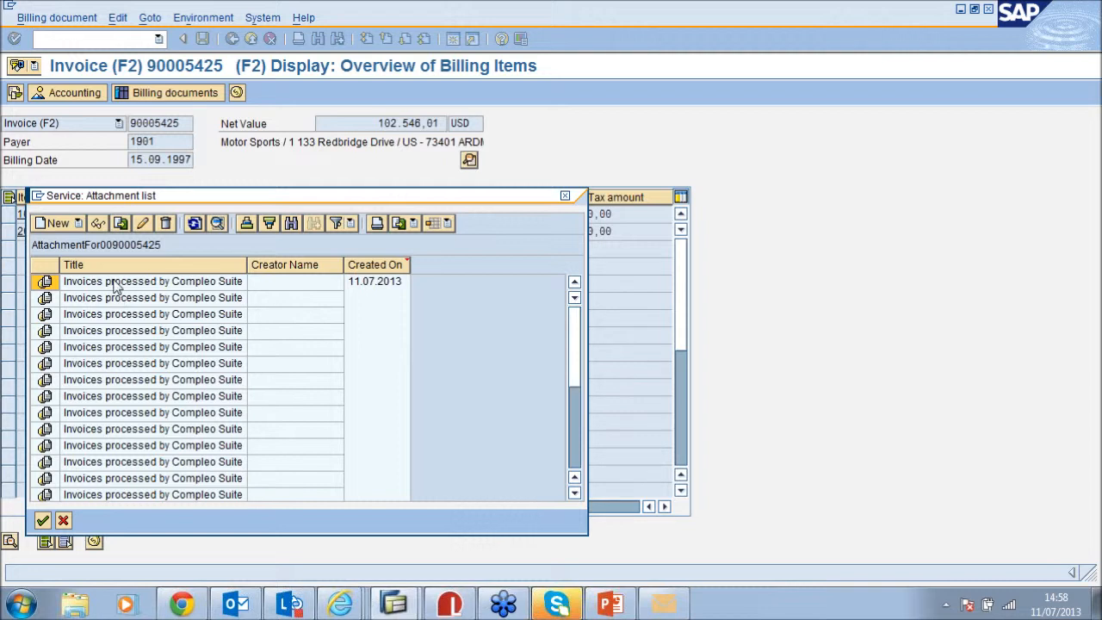
pyautogui.click(113, 284)
# Try opening the newest SAP invoice attachment and dismiss the session and communication error messages
pyautogui.doubleClick(103, 282)
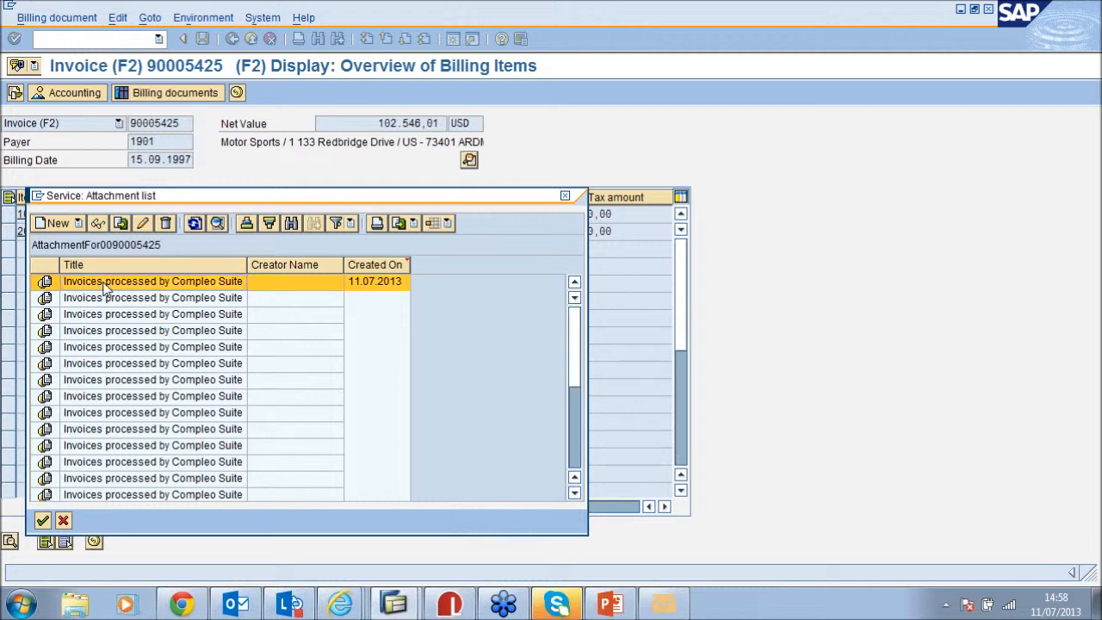
pyautogui.doubleClick(104, 288)
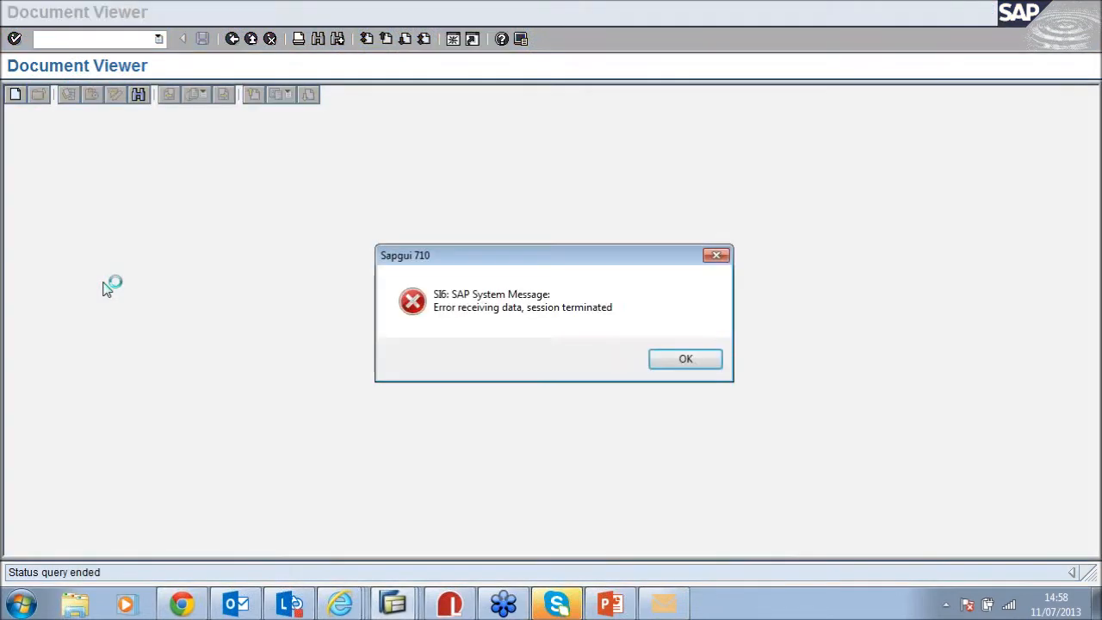
pyautogui.click(691, 366)
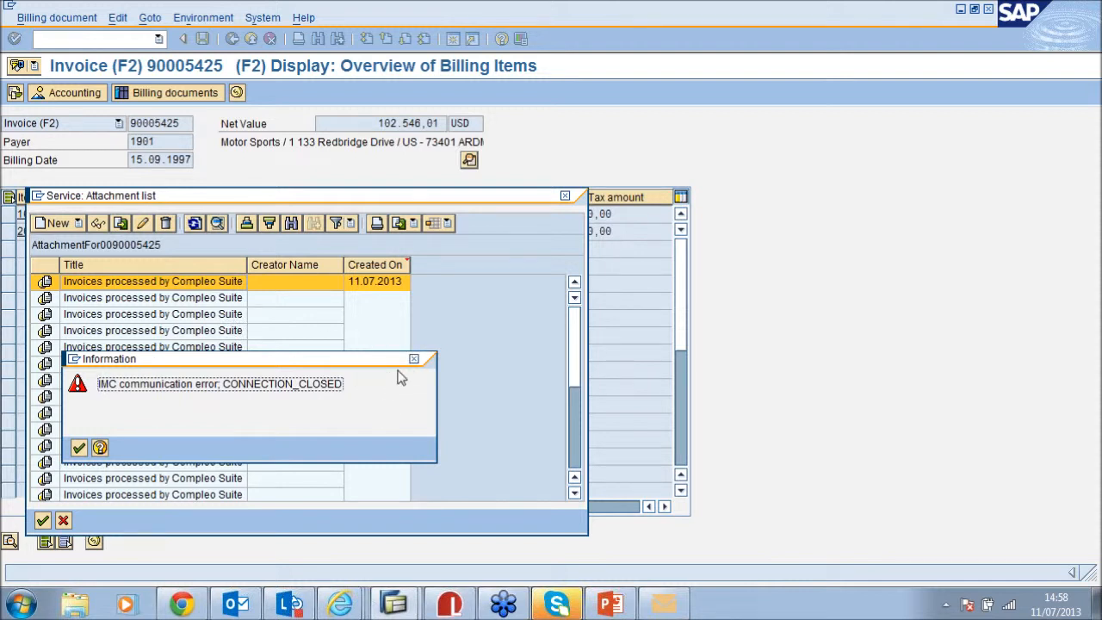
pyautogui.click(78, 448)
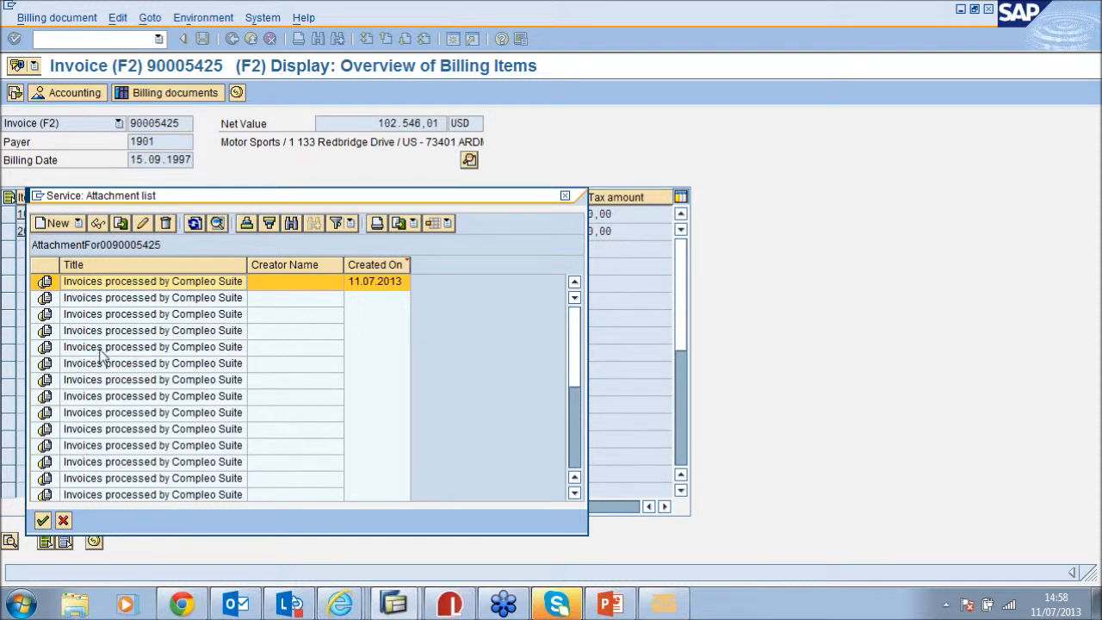
# Return to the Electronic invoicing presentation in PowerPoint and select slide 5, Benefits
pyautogui.moveTo(494, 192); pyautogui.dragTo(522, 129)
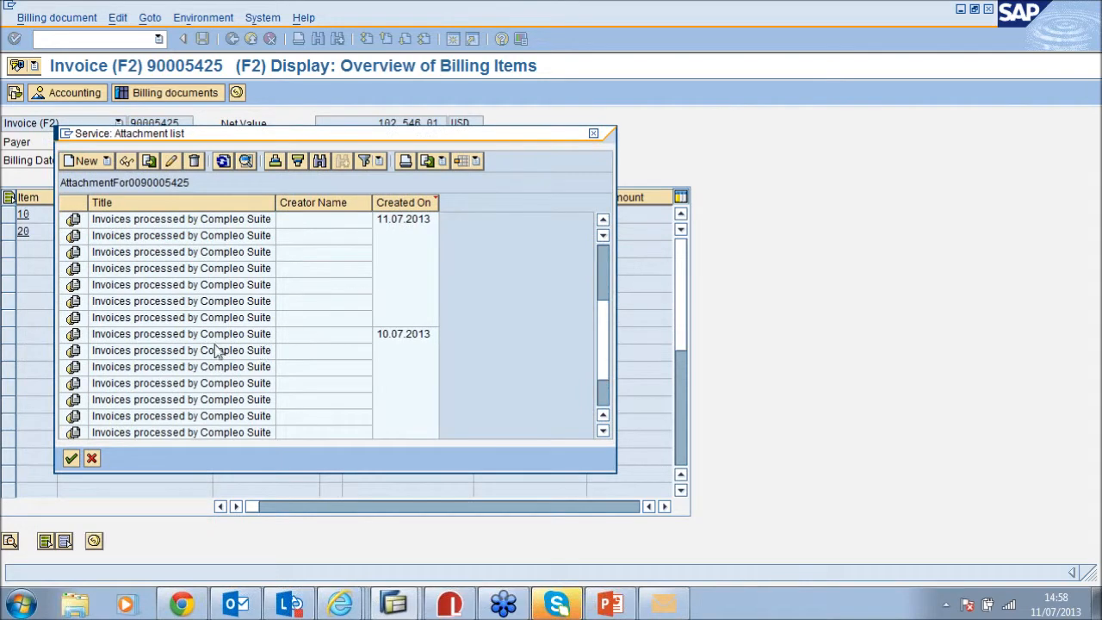
pyautogui.scroll(-2, 214, 347)
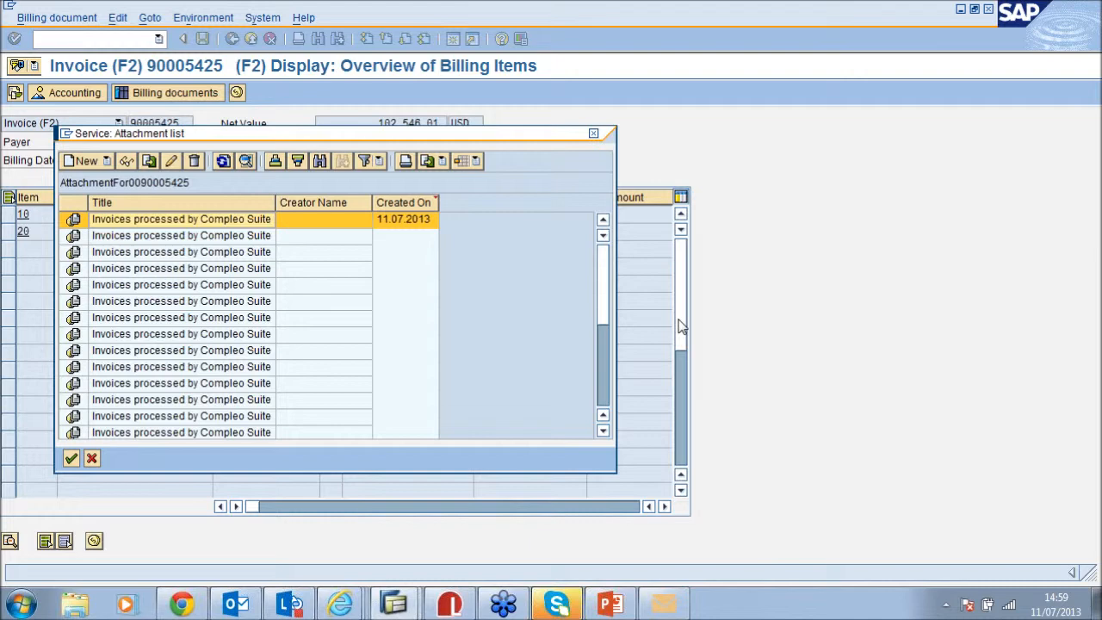
pyautogui.click(609, 604)
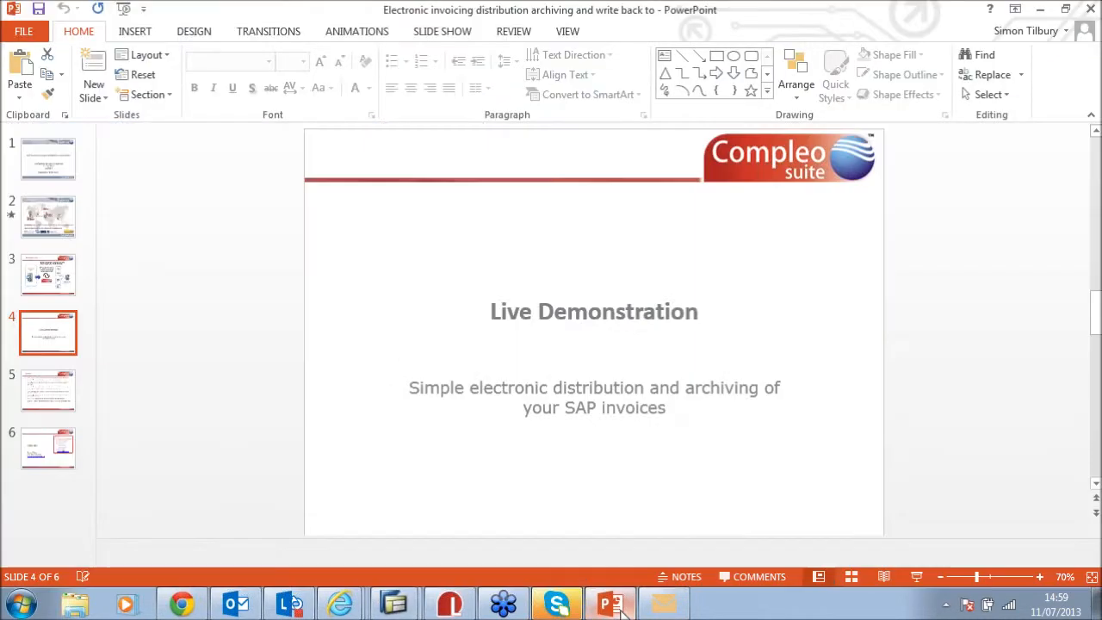
pyautogui.click(26, 395)
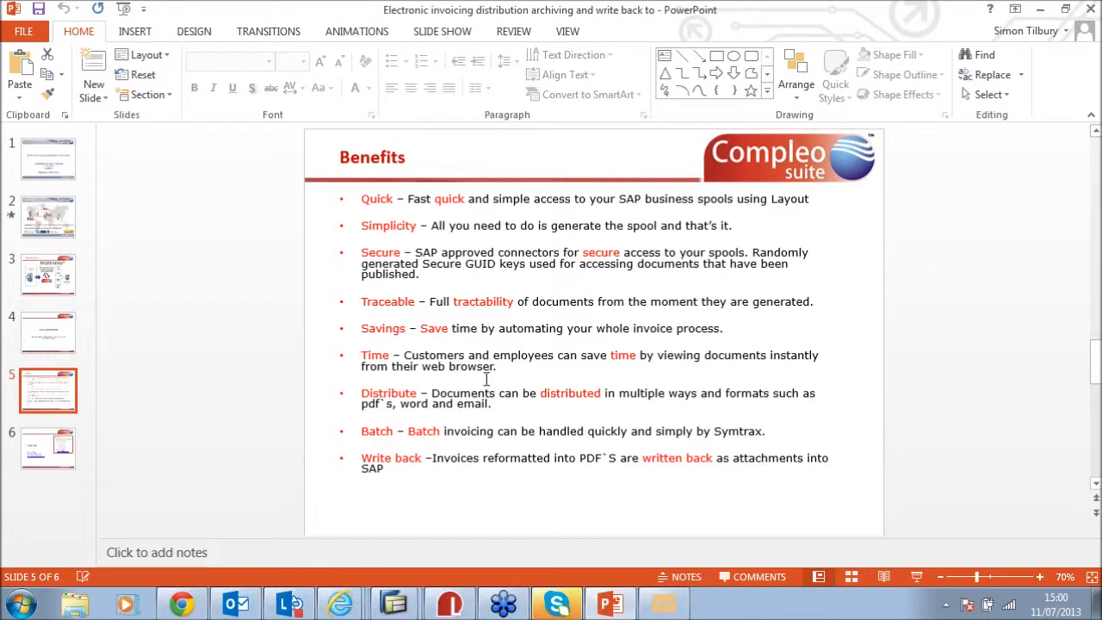